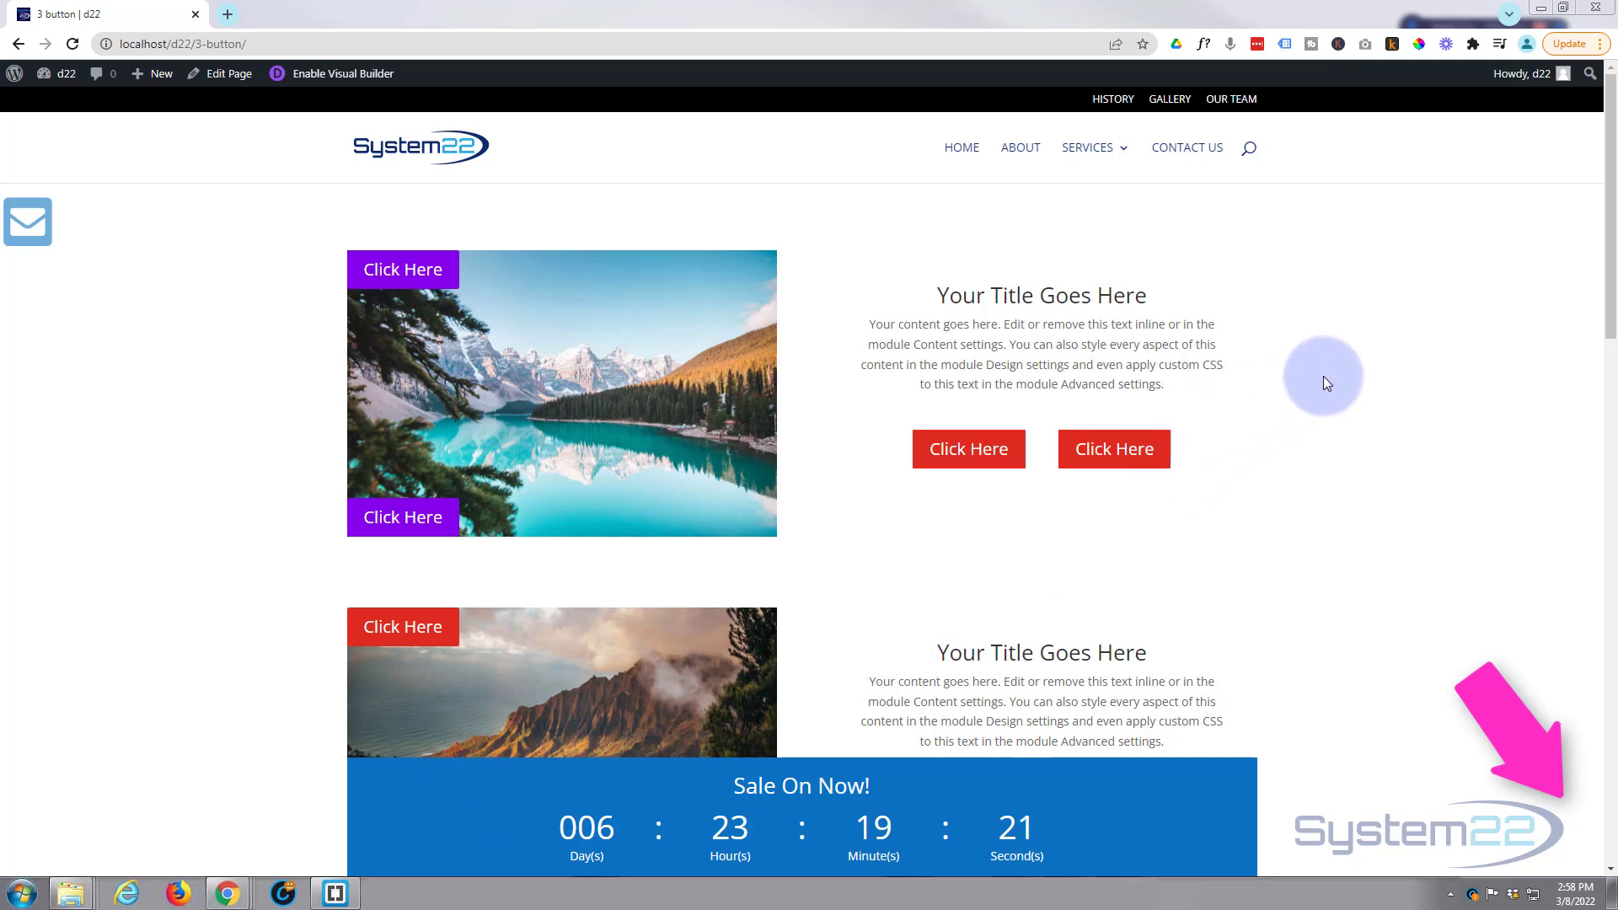
Scroll the page and test that the mail icon jumps to the contact form.
scroll(1323, 382, down, 8)
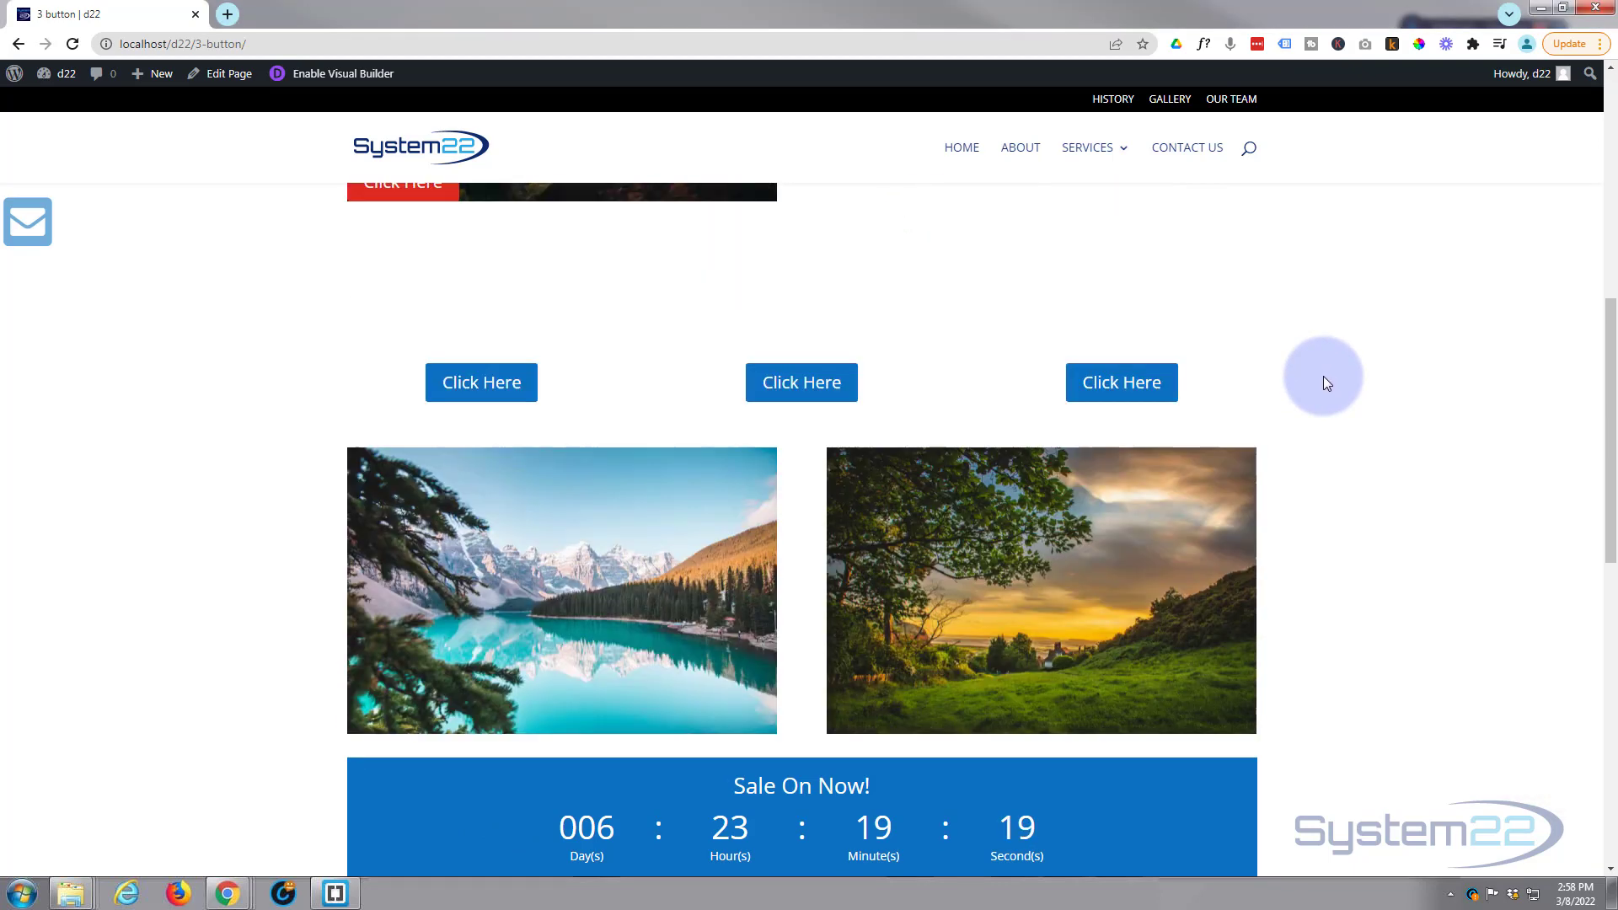
scroll(1323, 382, down, 10)
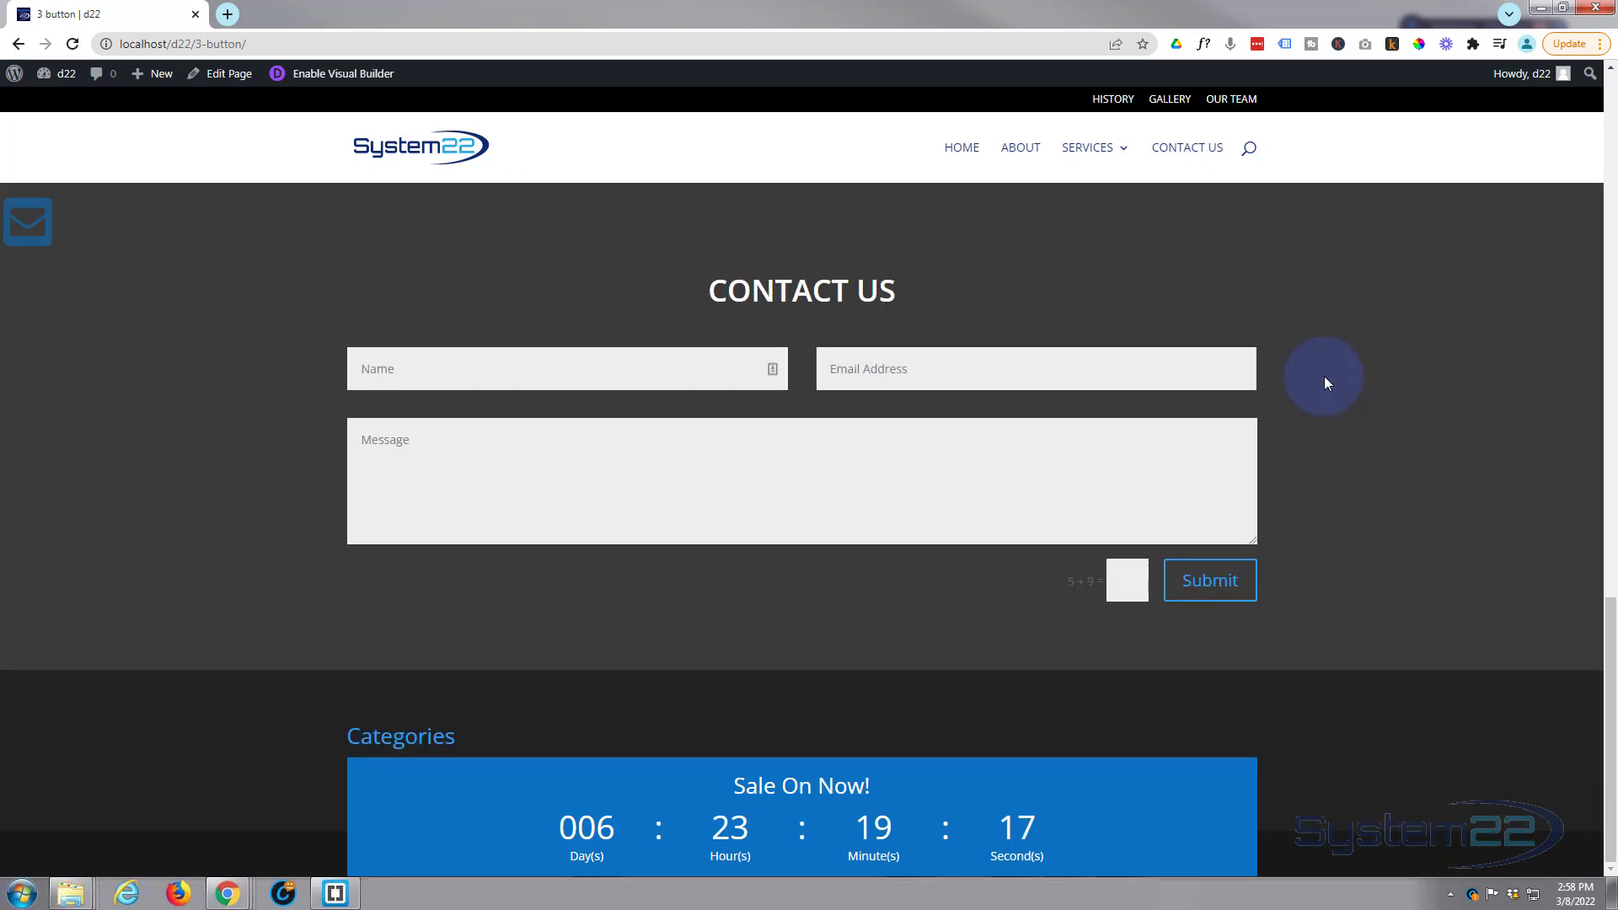
scroll(1325, 380, up, 12)
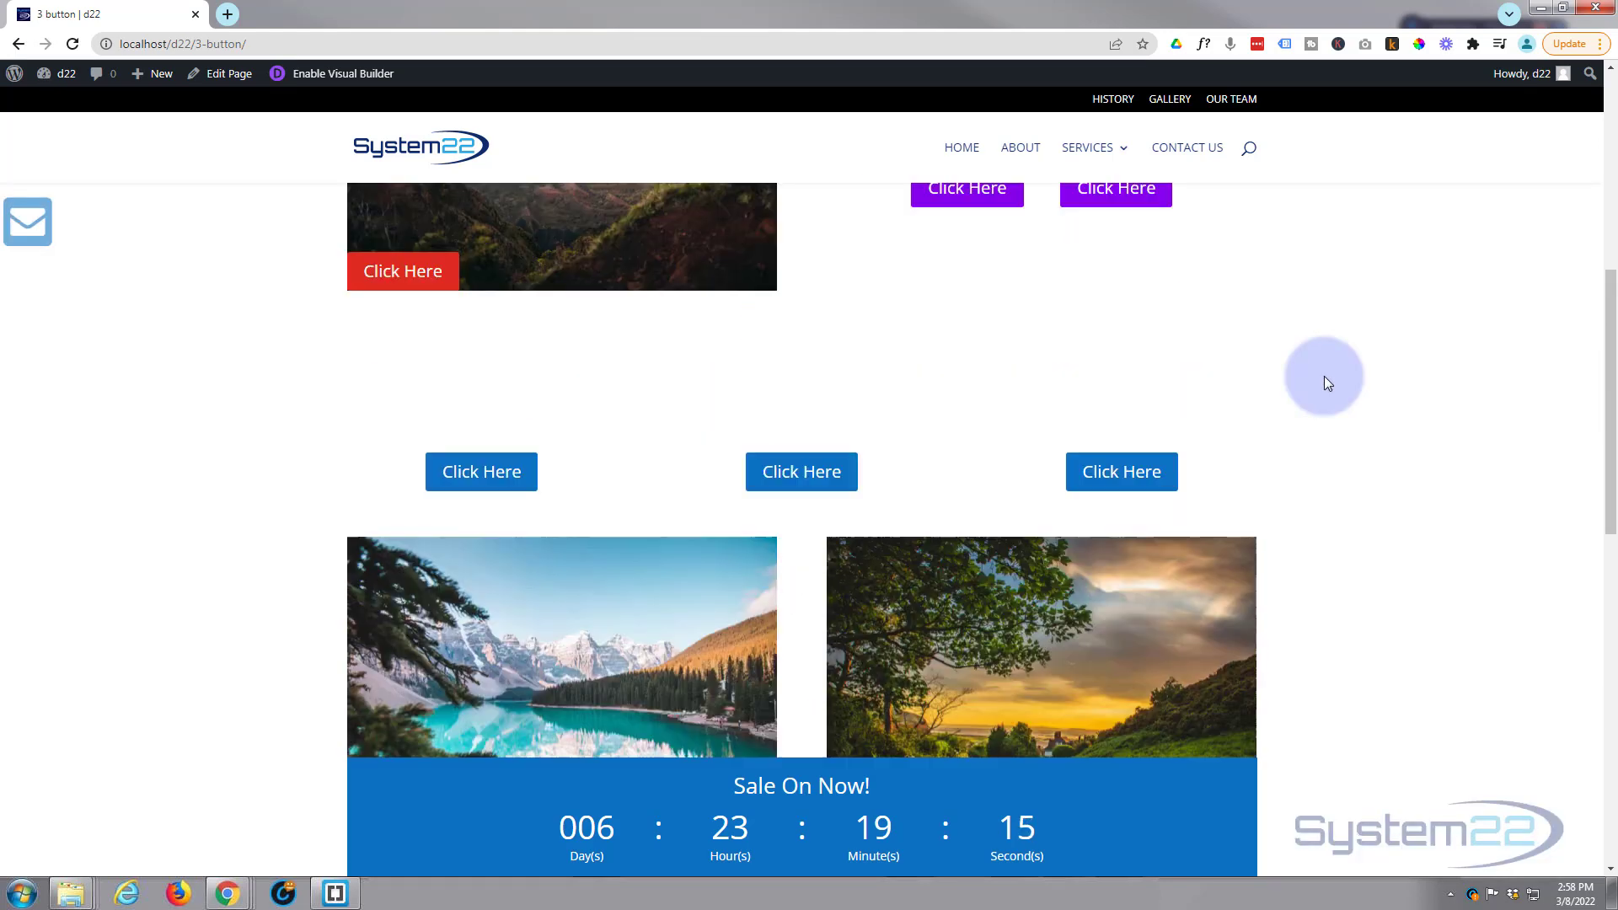
scroll(1323, 376, up, 7)
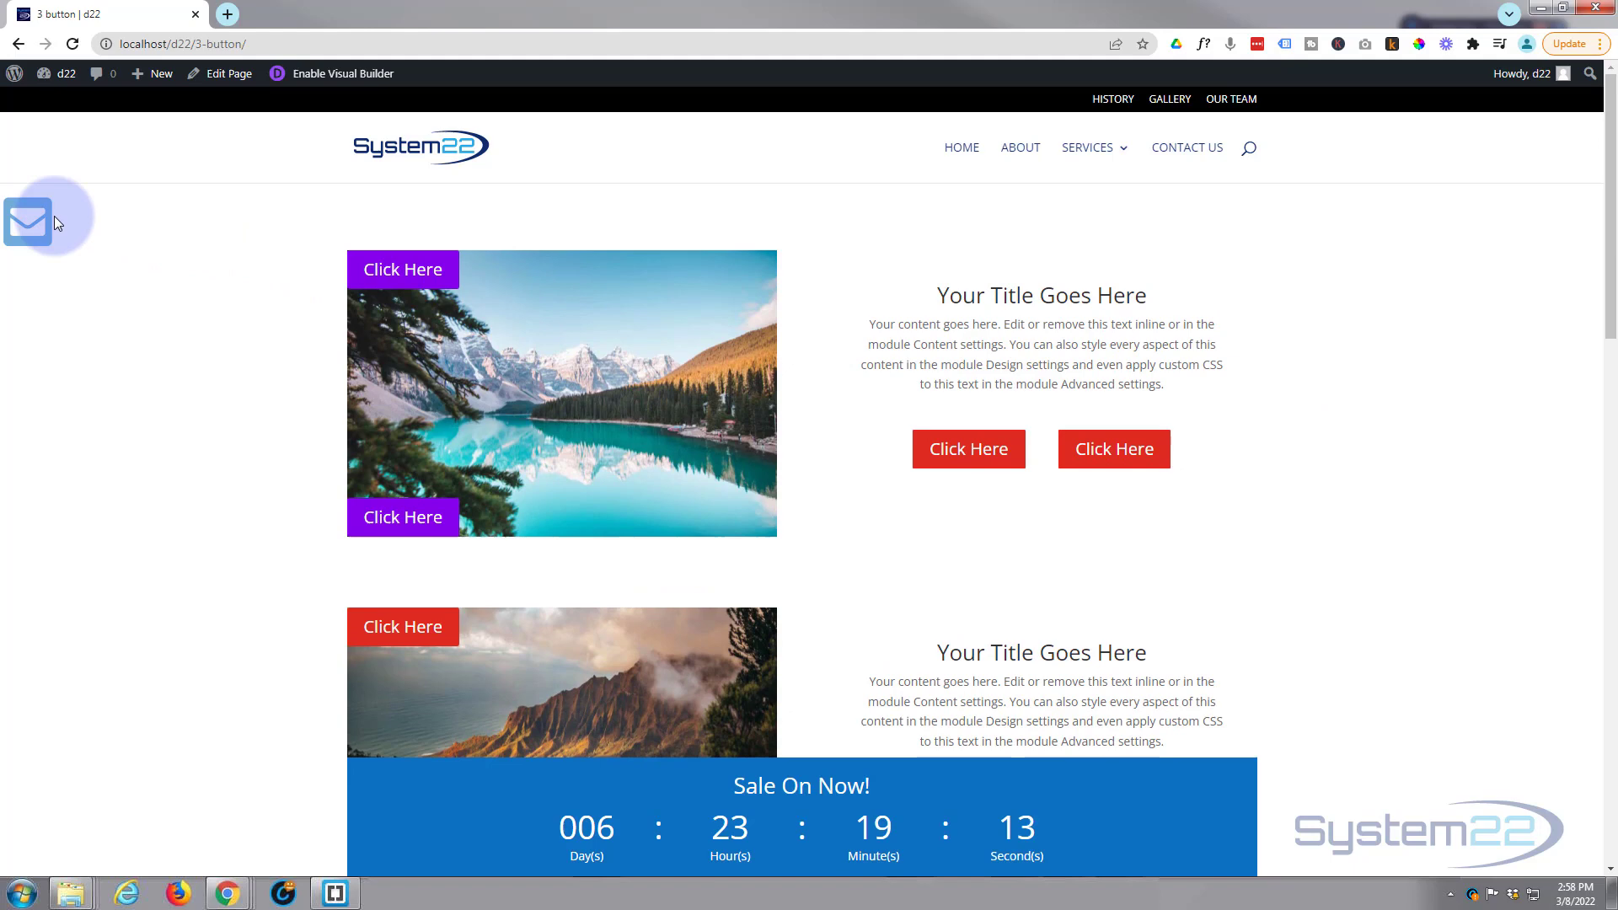
click(36, 224)
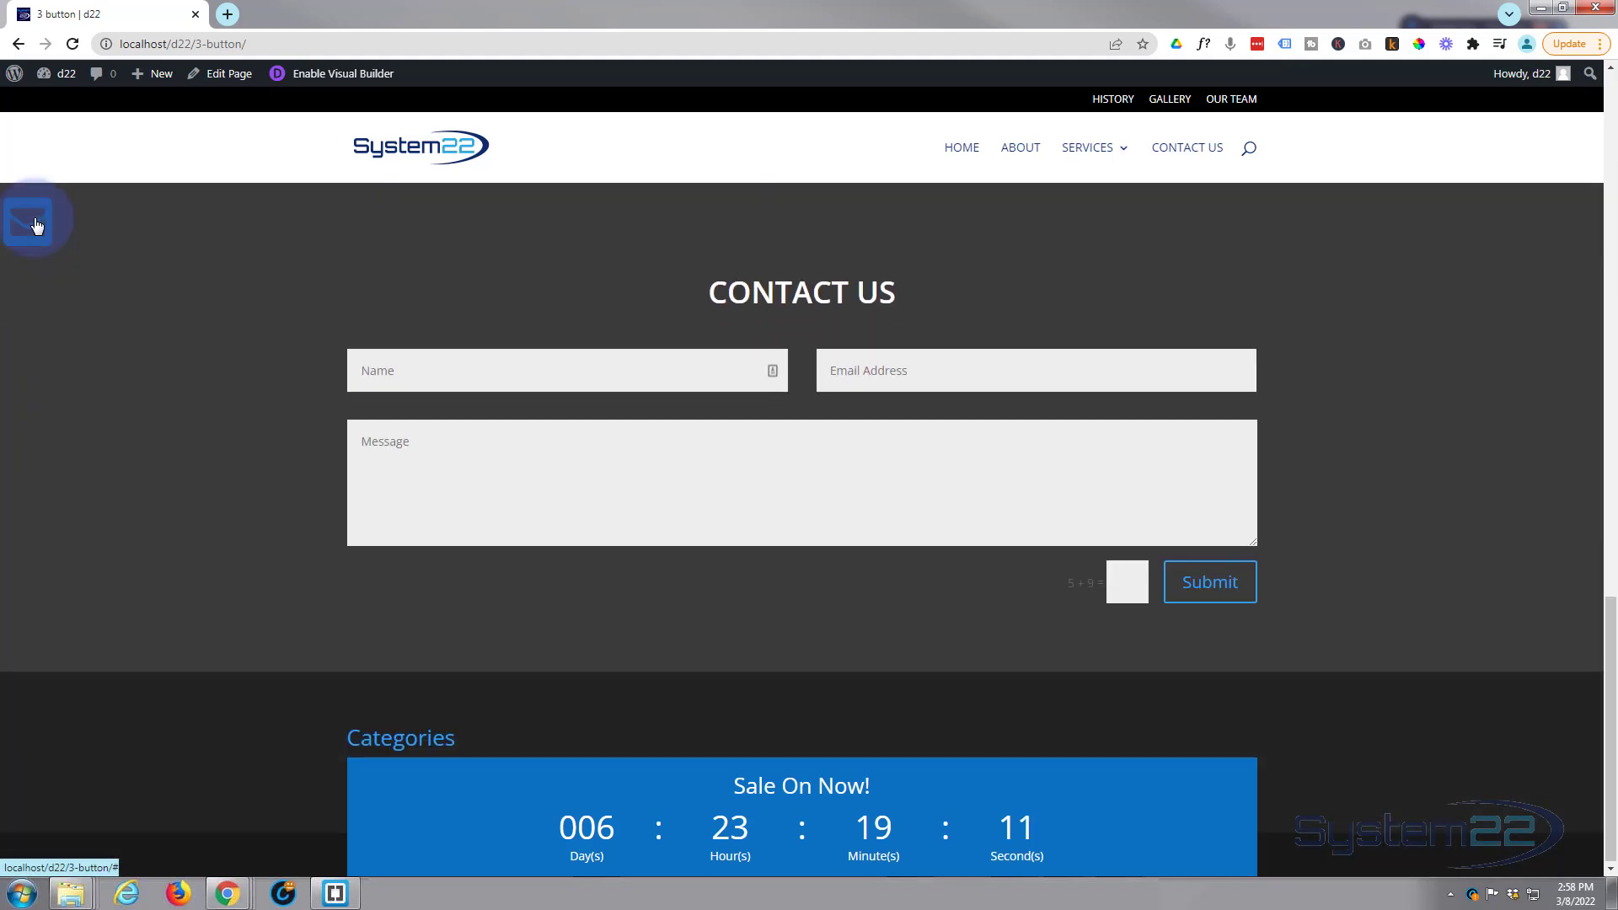
Delete the floating mail icon module and the blue countdown timer section.
scroll(222, 462, up, 4)
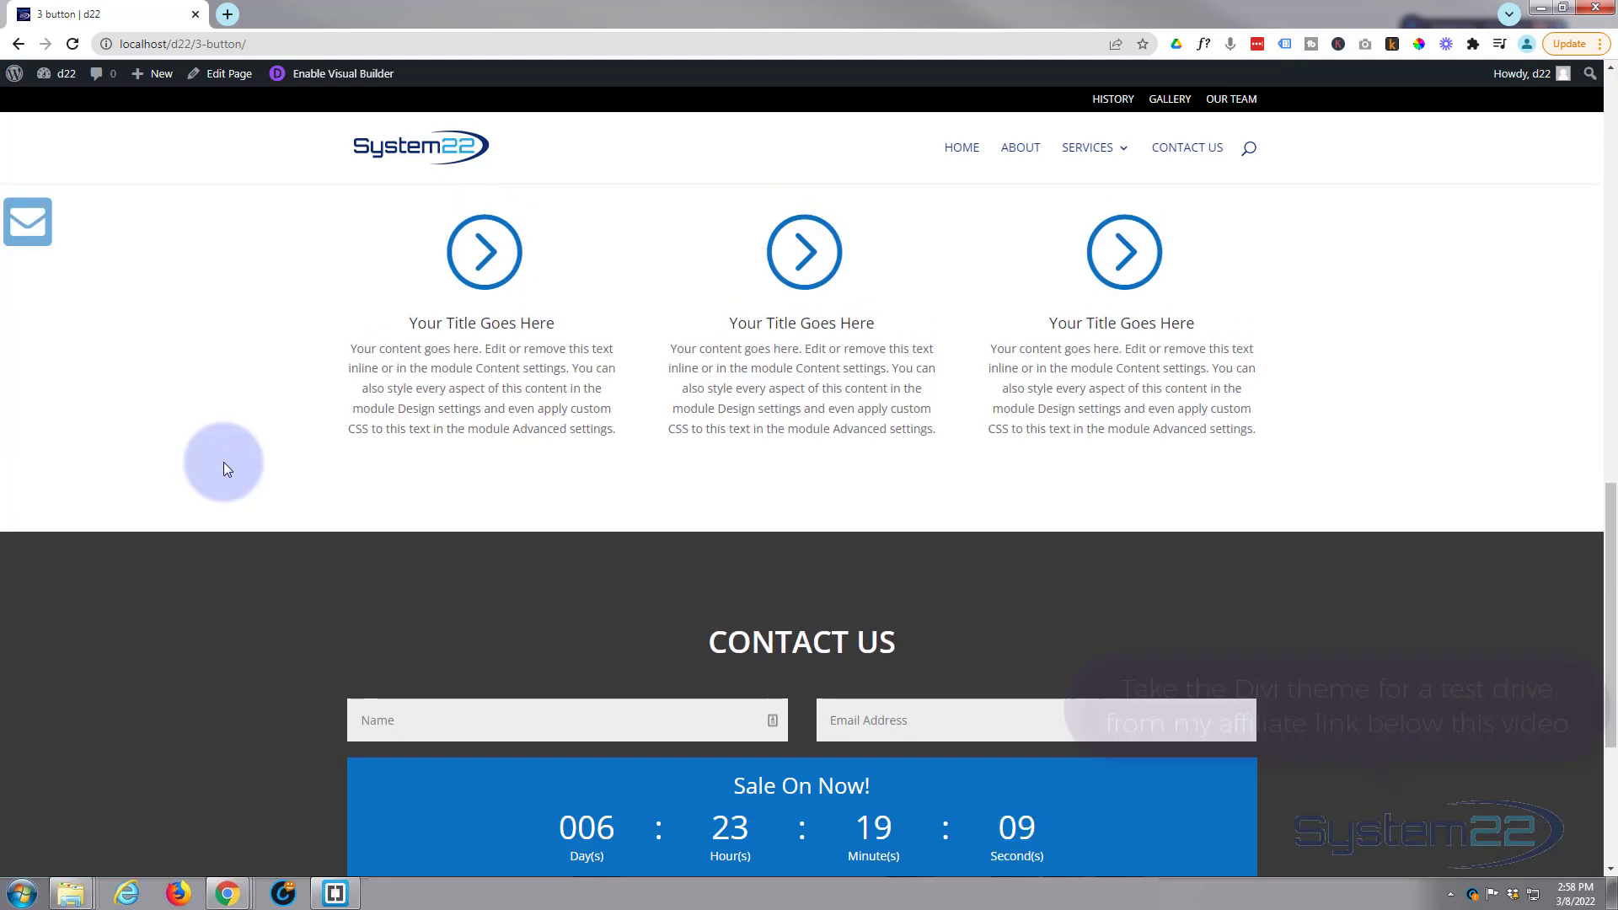
scroll(224, 470, up, 15)
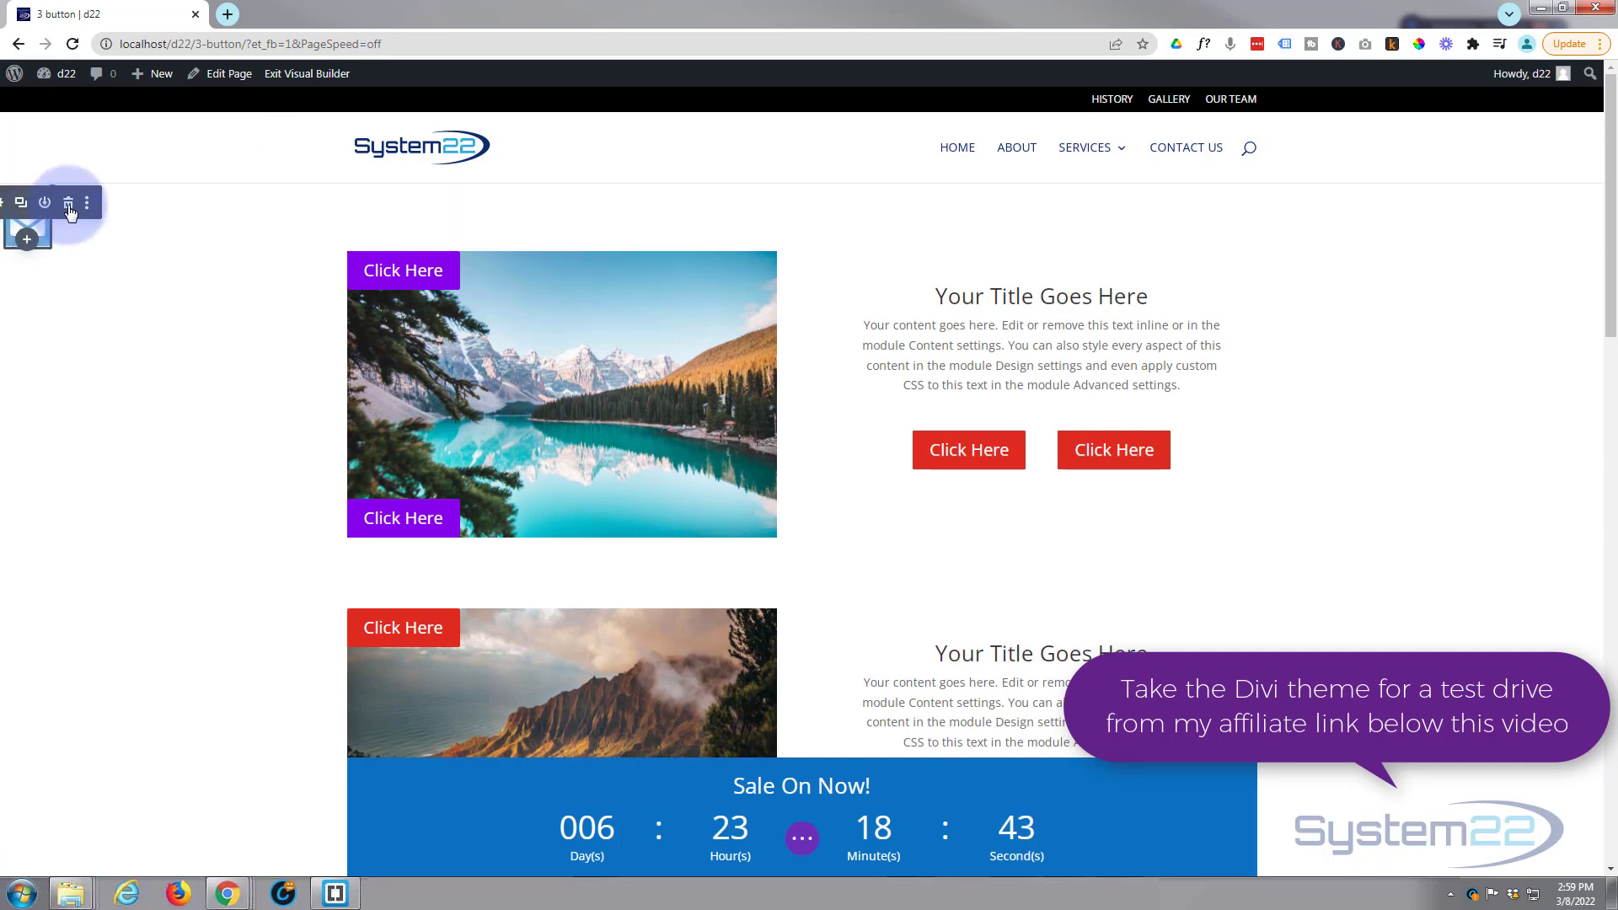
click(69, 209)
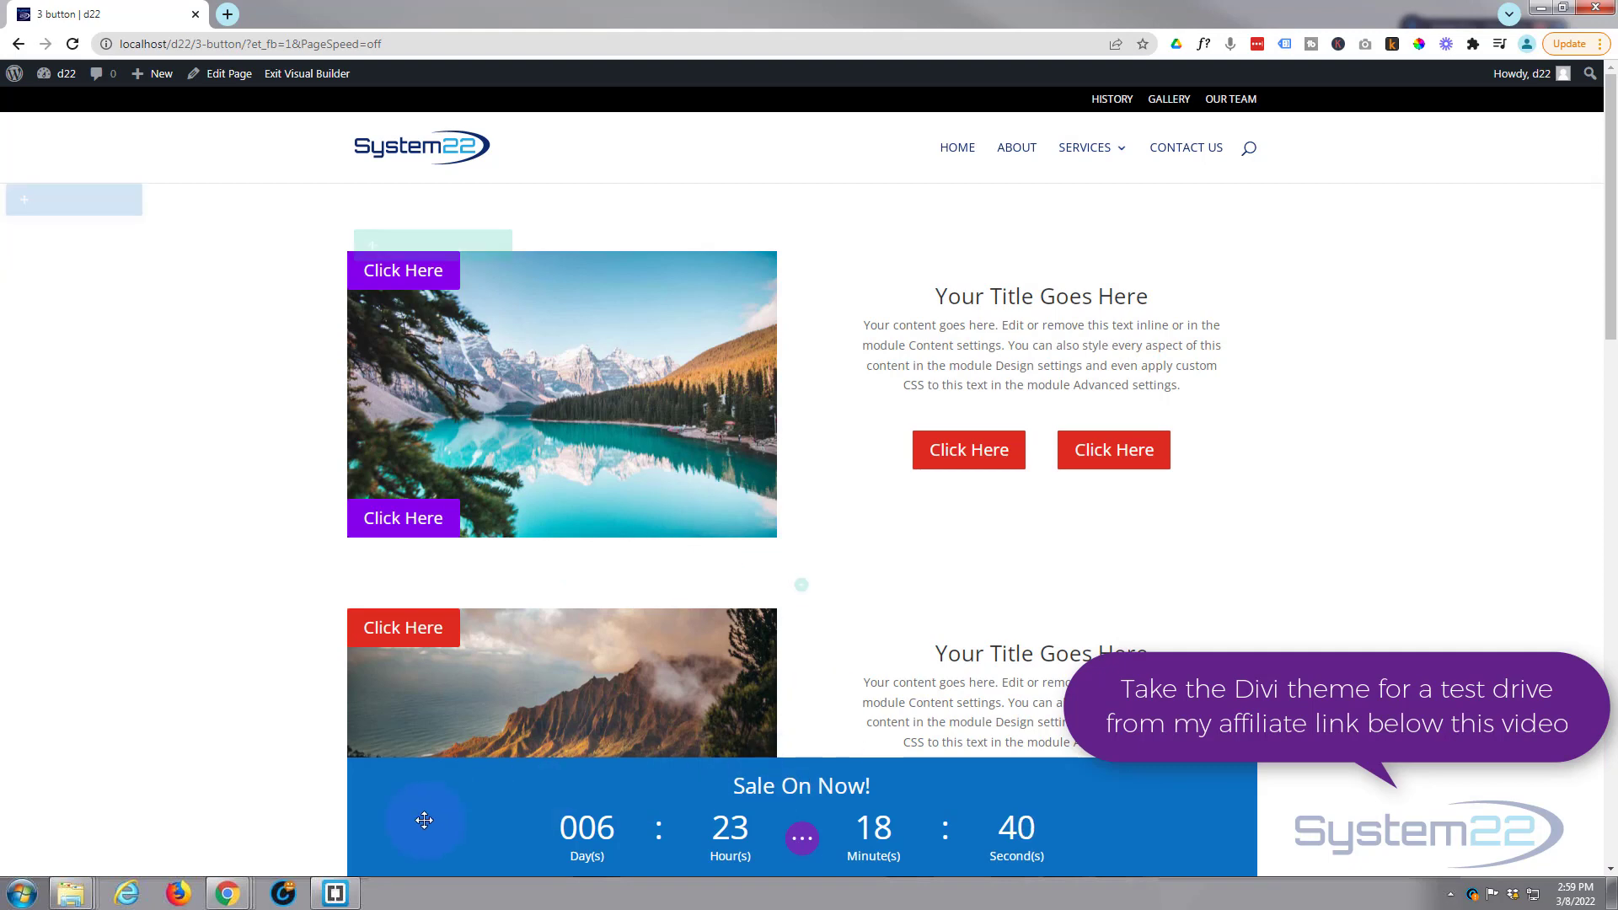
scroll(424, 820, down, 3)
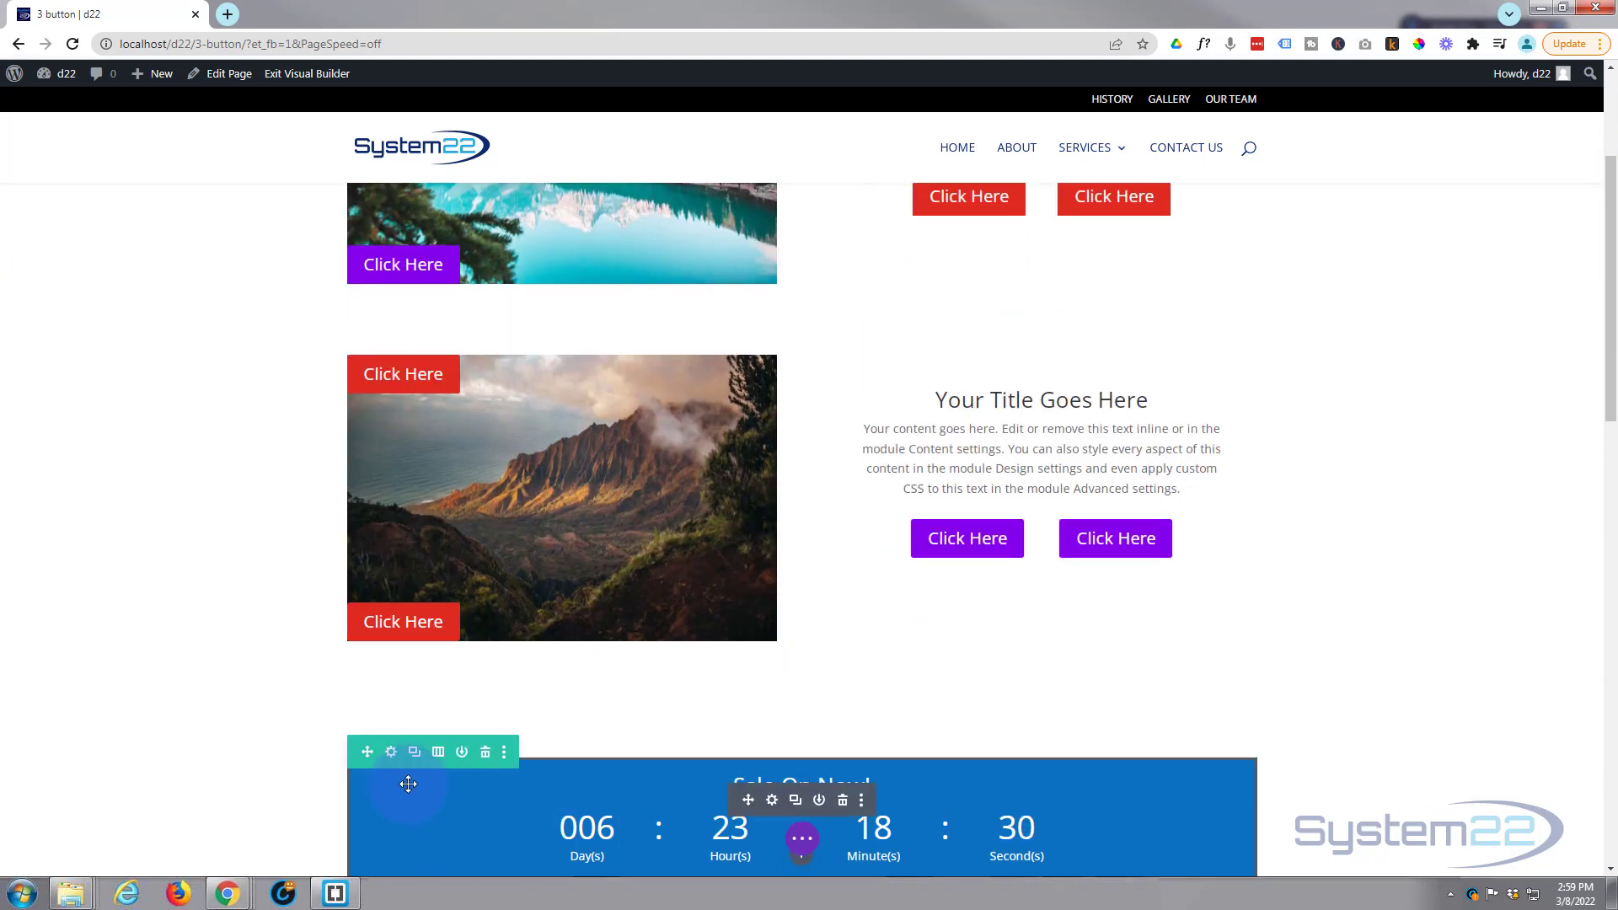
click(485, 751)
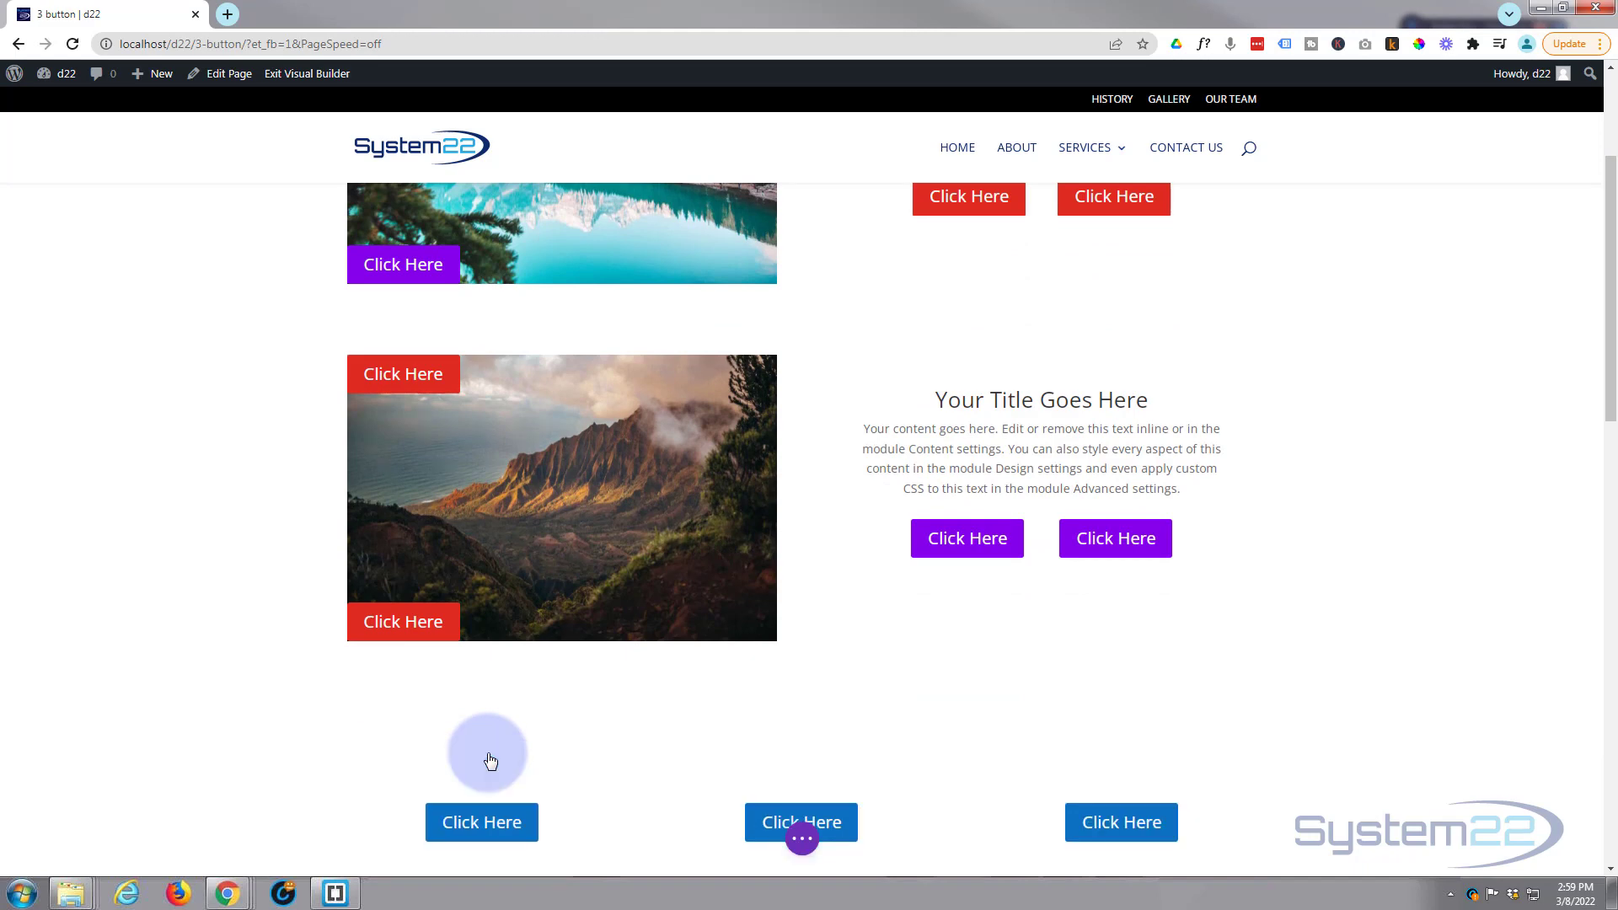
scroll(458, 738, up, 2)
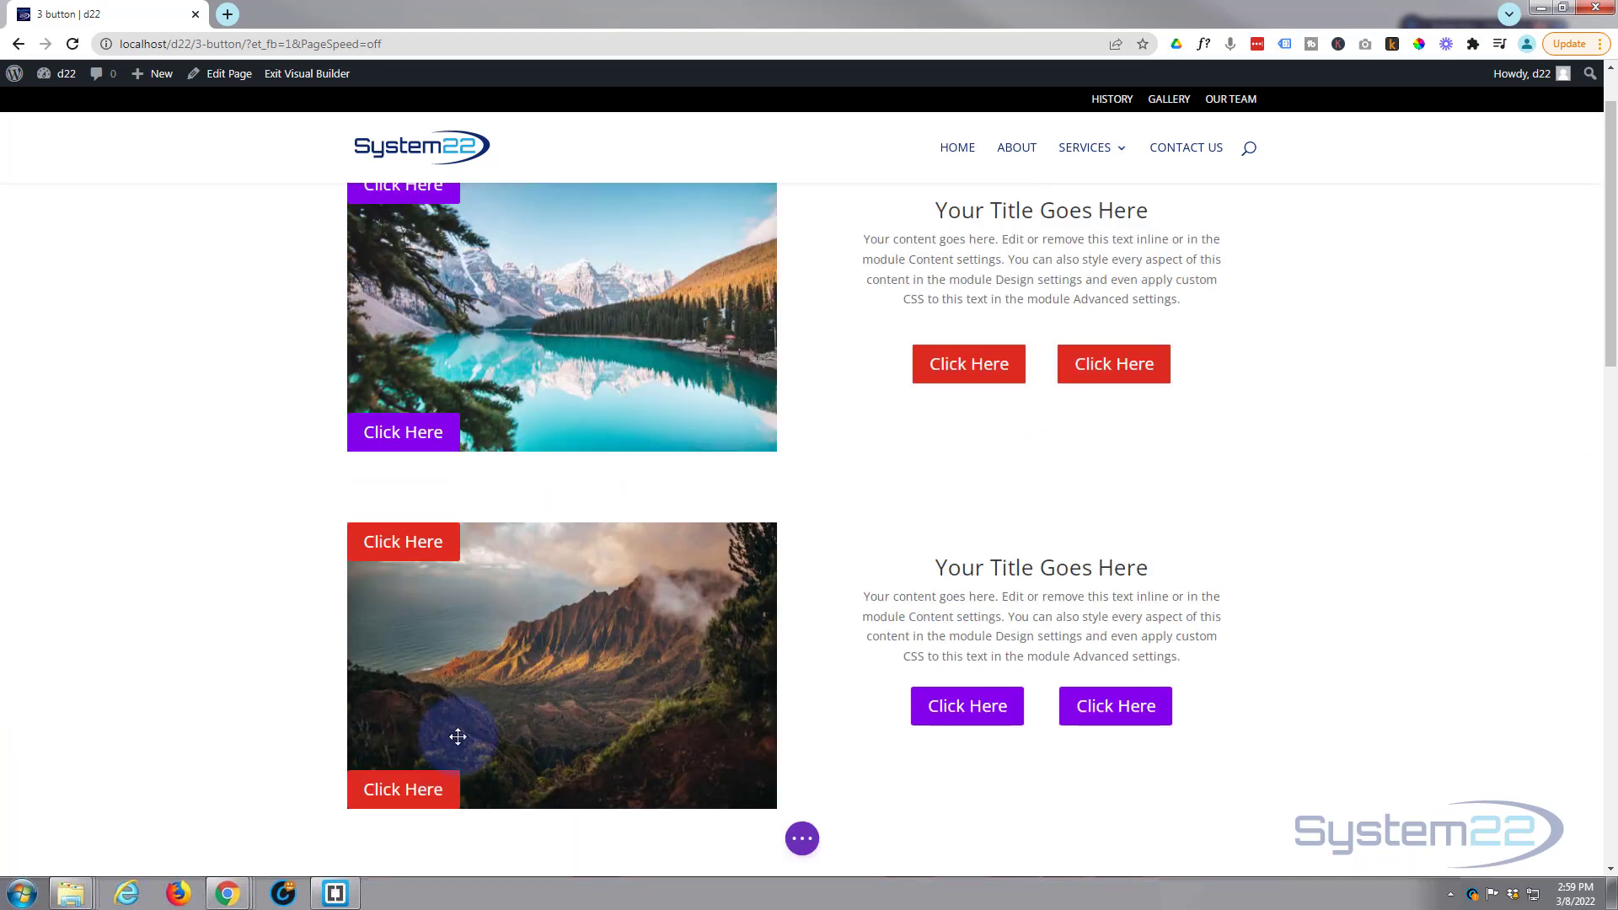
scroll(458, 737, up, 1)
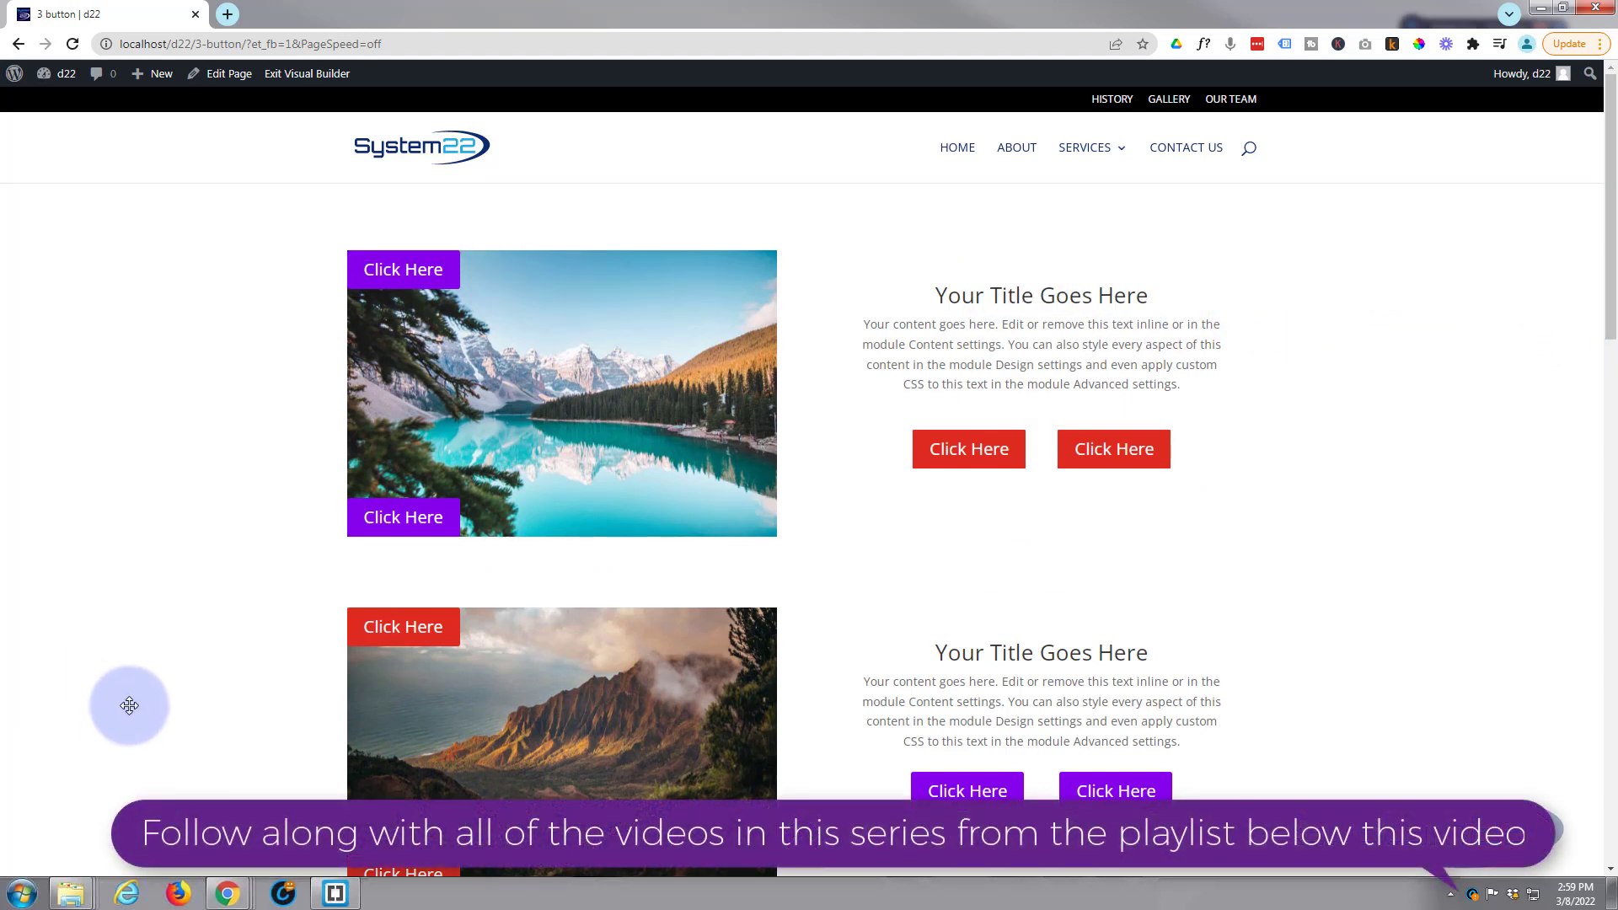
scroll(124, 691, down, 6)
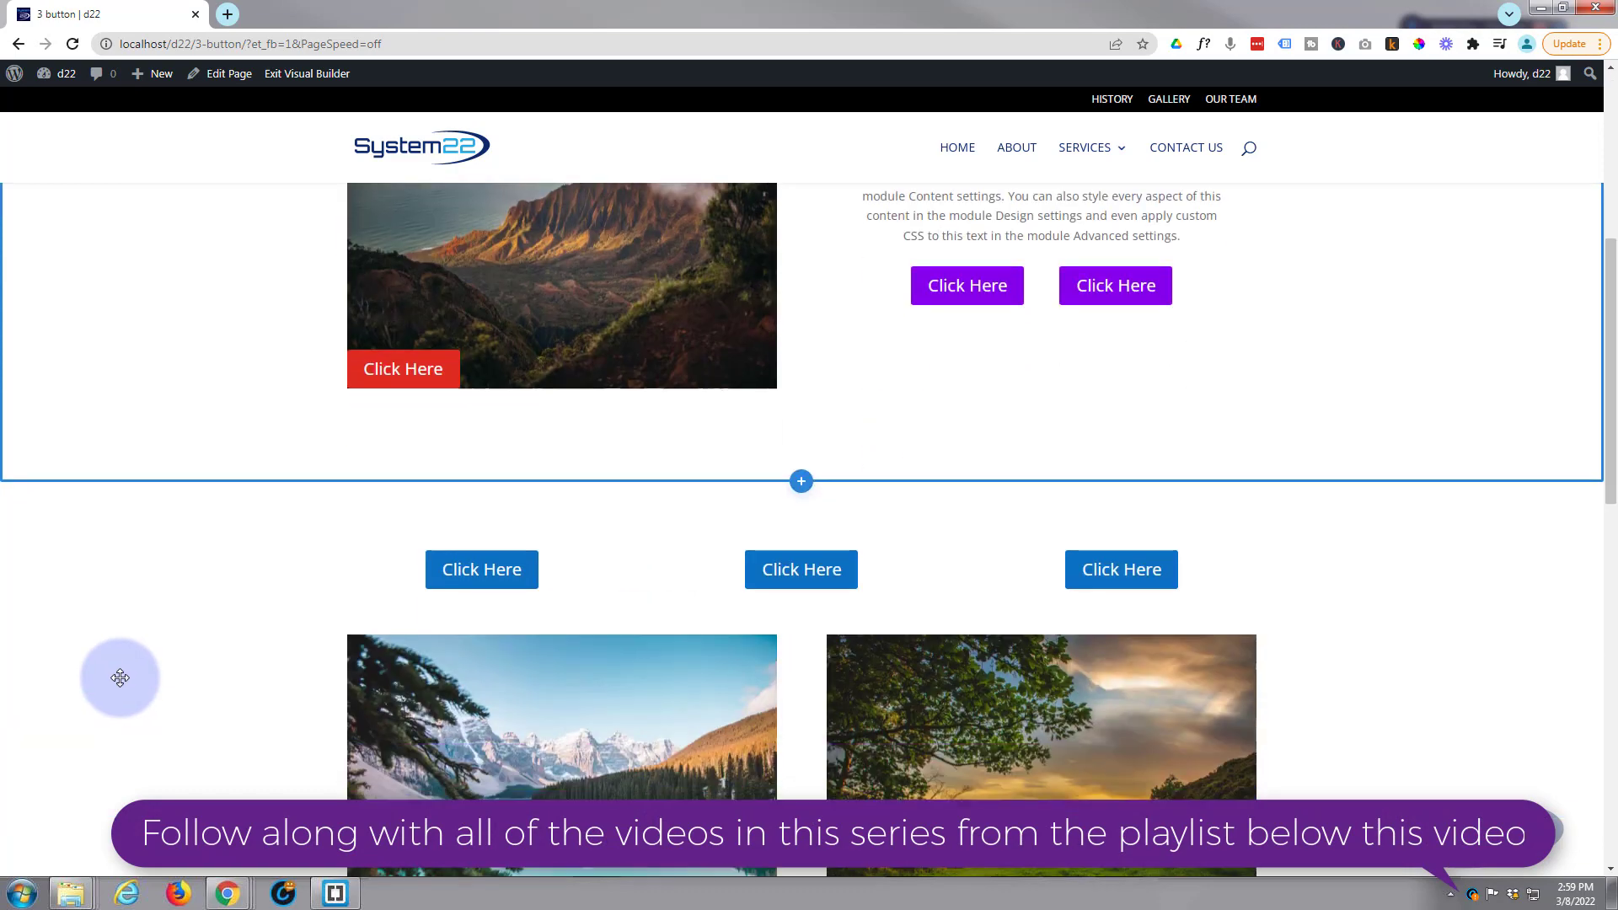
scroll(120, 678, down, 12)
scroll(121, 681, up, 2)
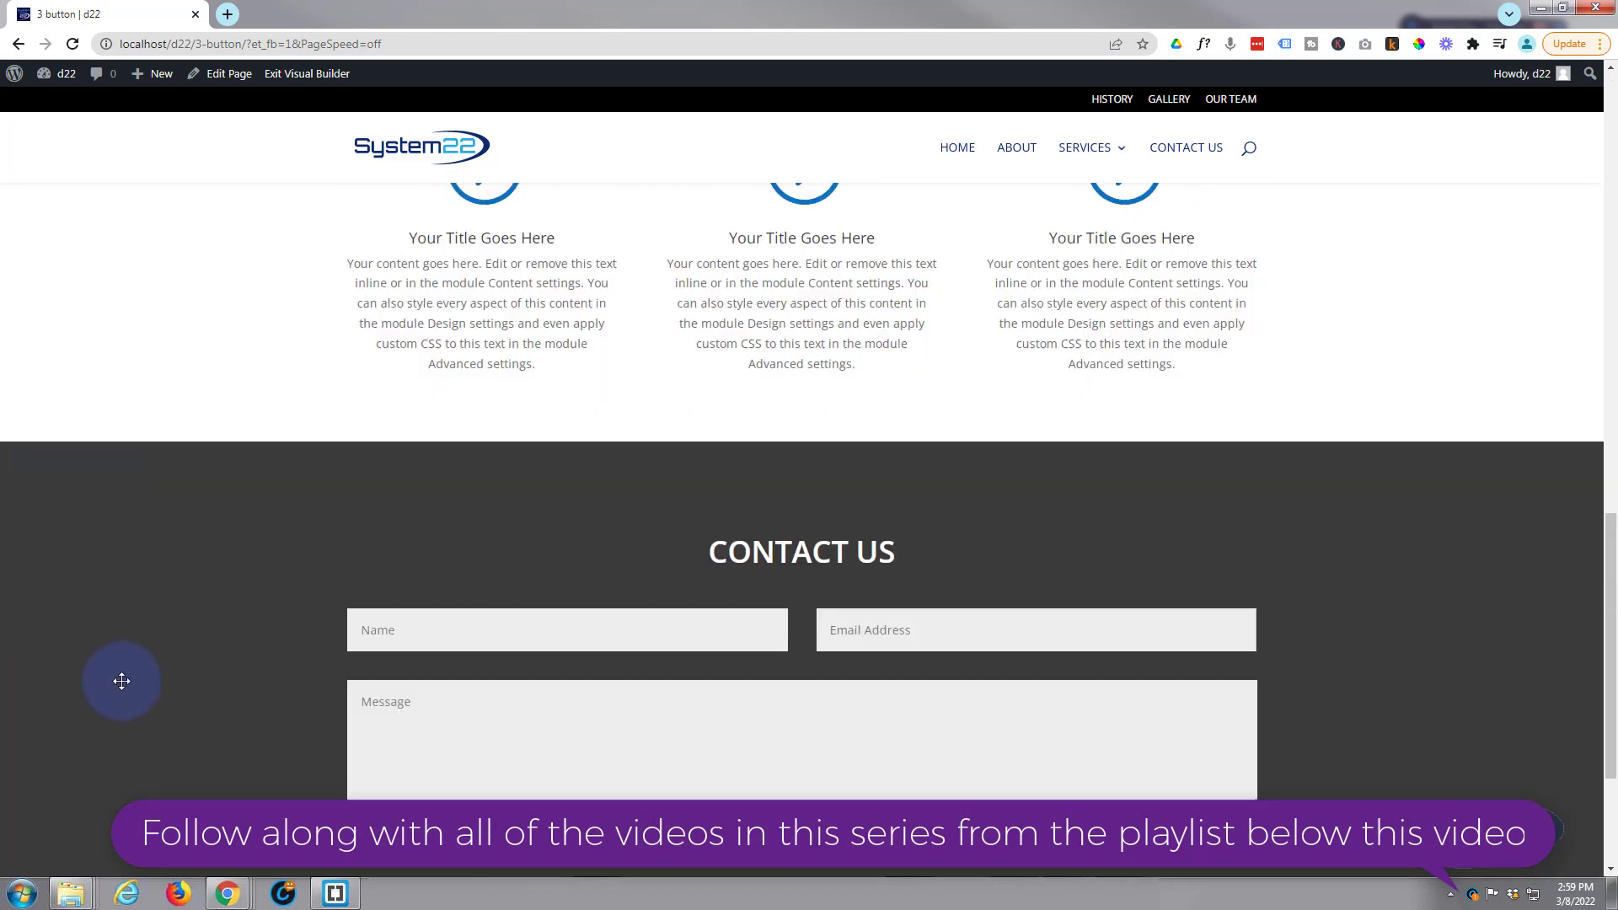
scroll(121, 681, up, 15)
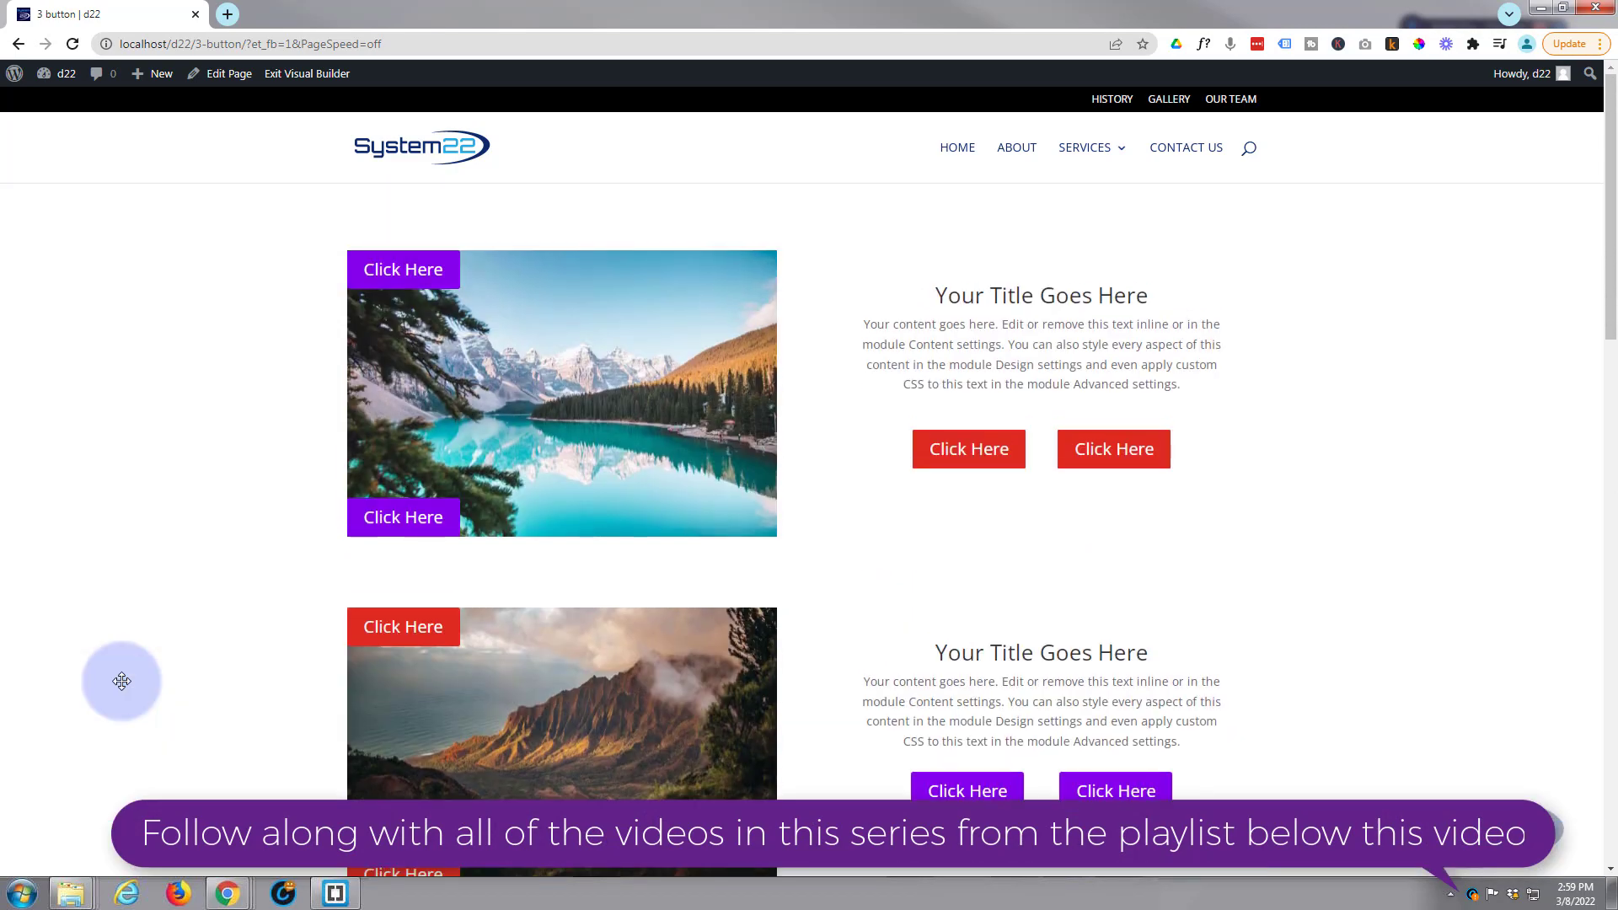
scroll(123, 682, down, 5)
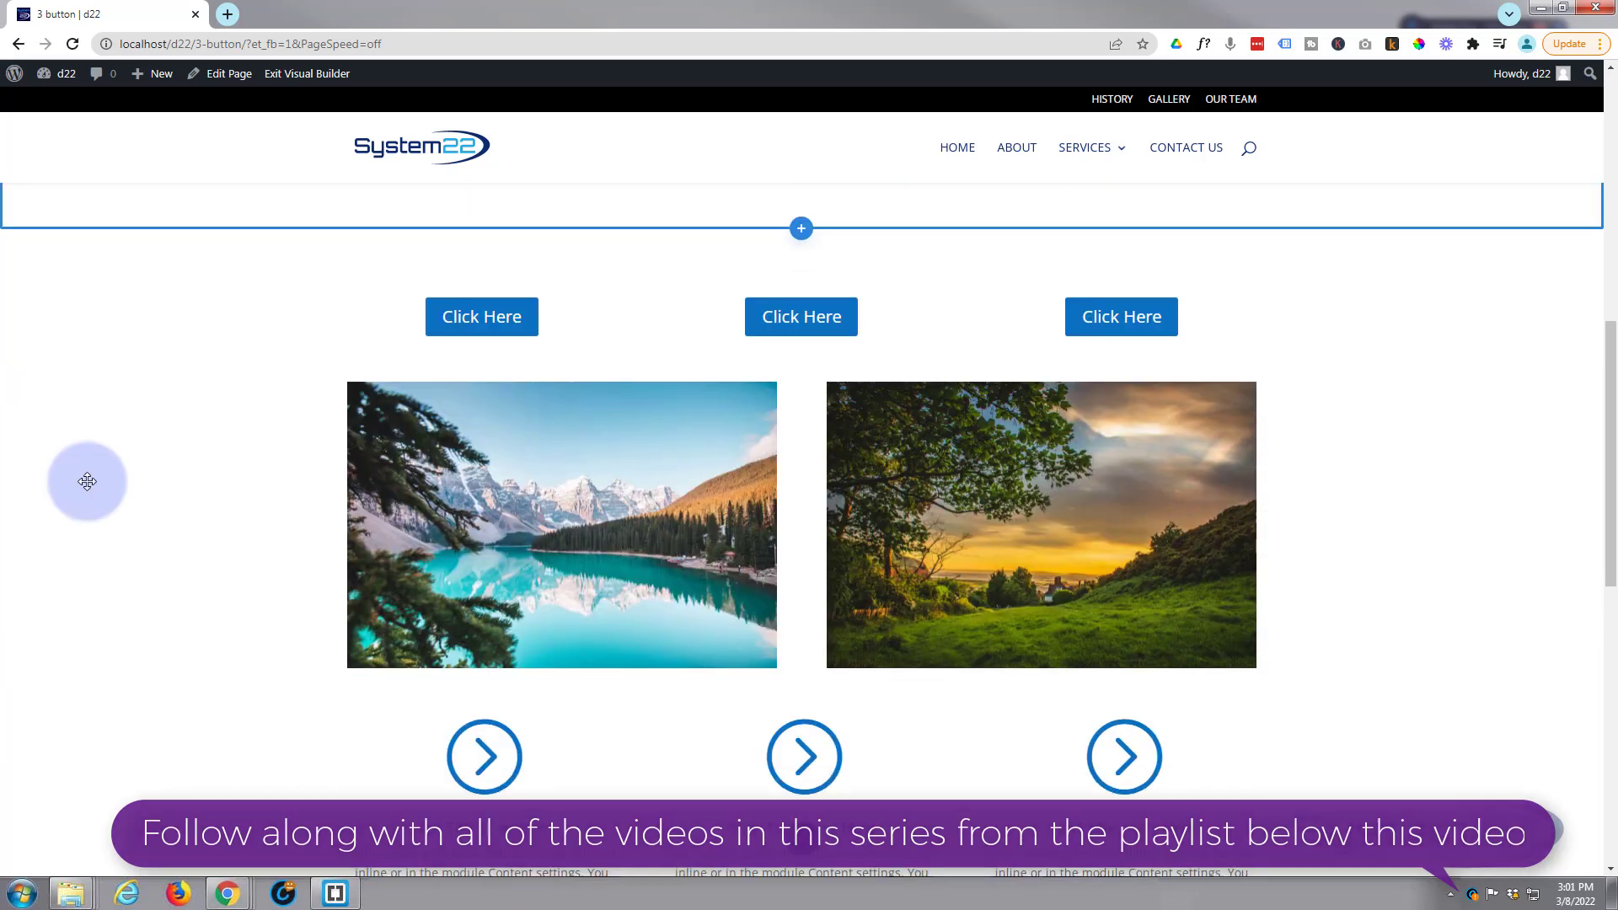
scroll(86, 479, down, 5)
scroll(88, 481, down, 2)
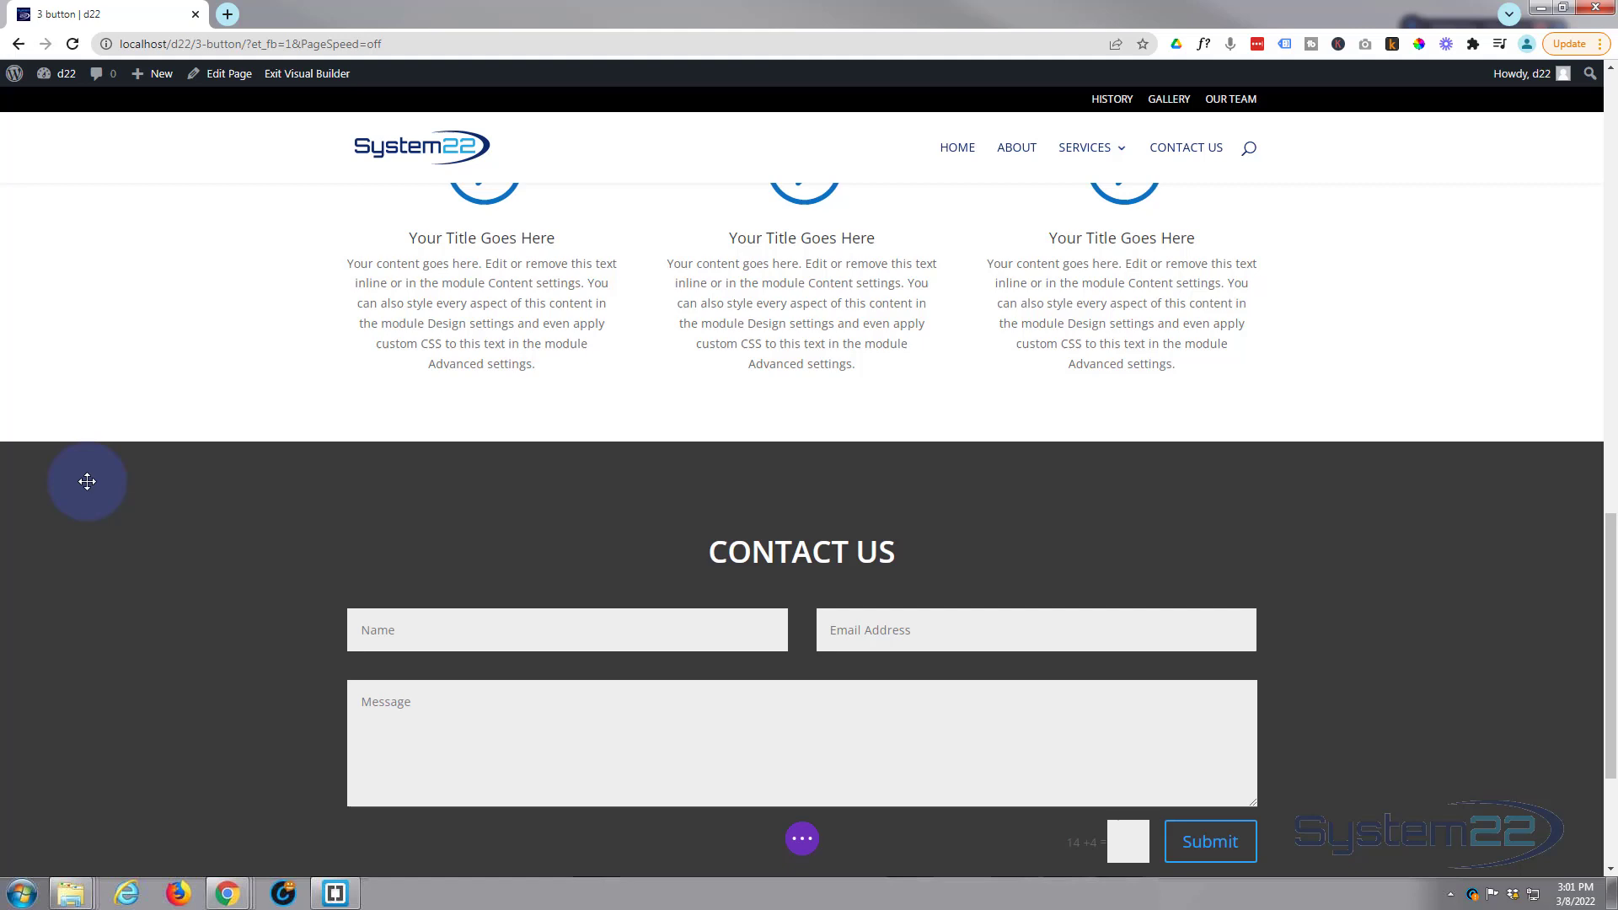
scroll(87, 482, up, 3)
scroll(88, 481, up, 1)
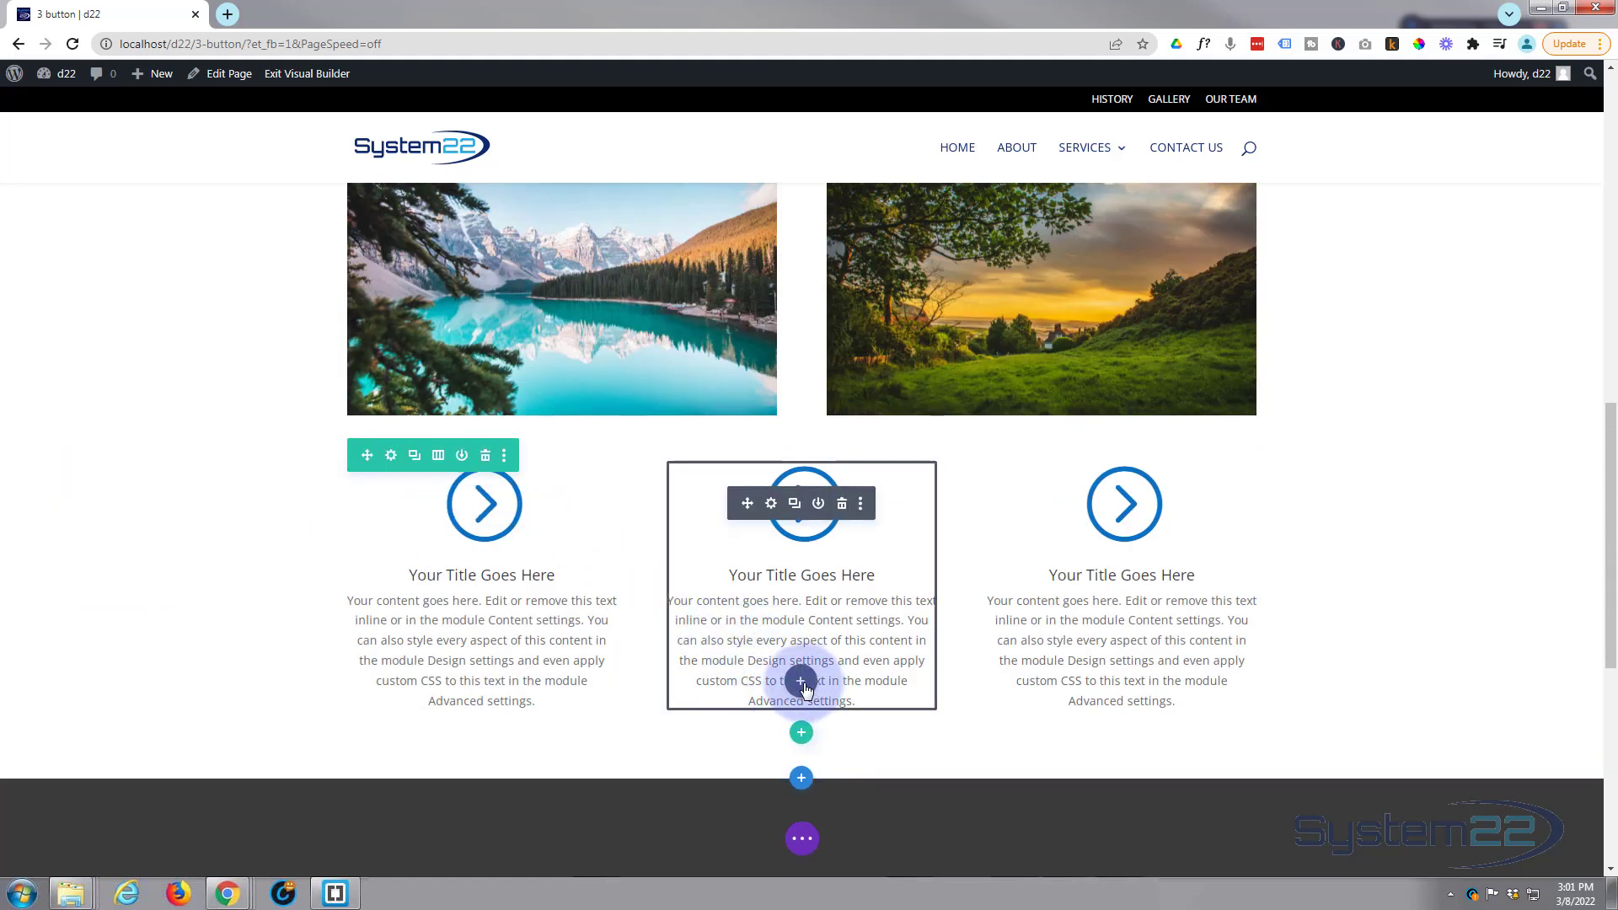
Add an Icon module below the middle blurb.
click(803, 684)
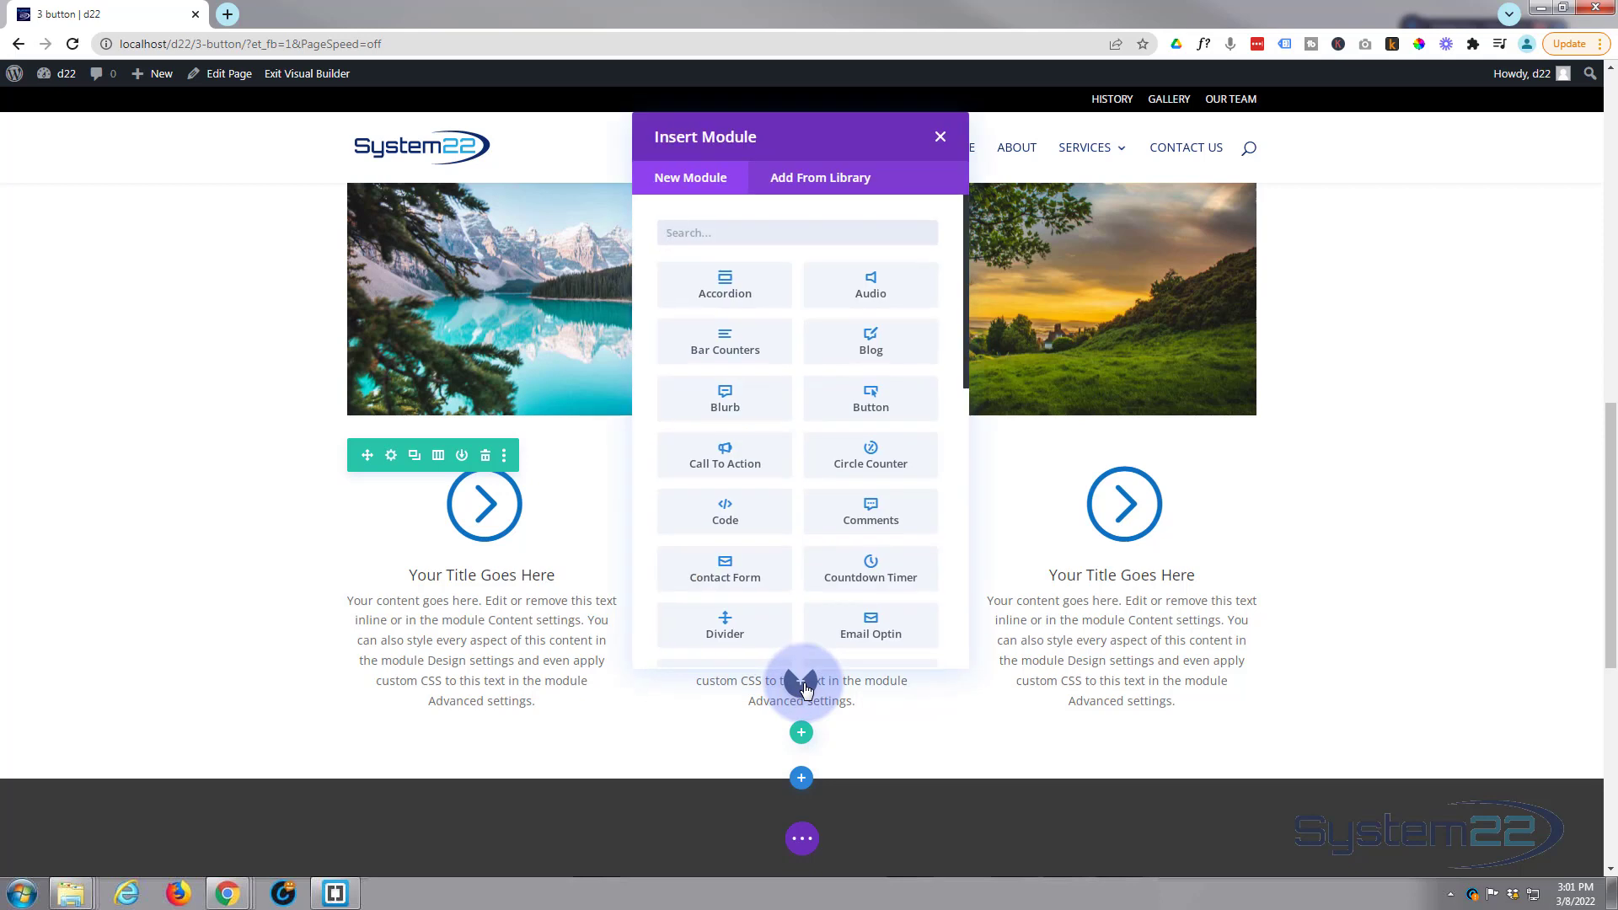
scroll(759, 466, down, 4)
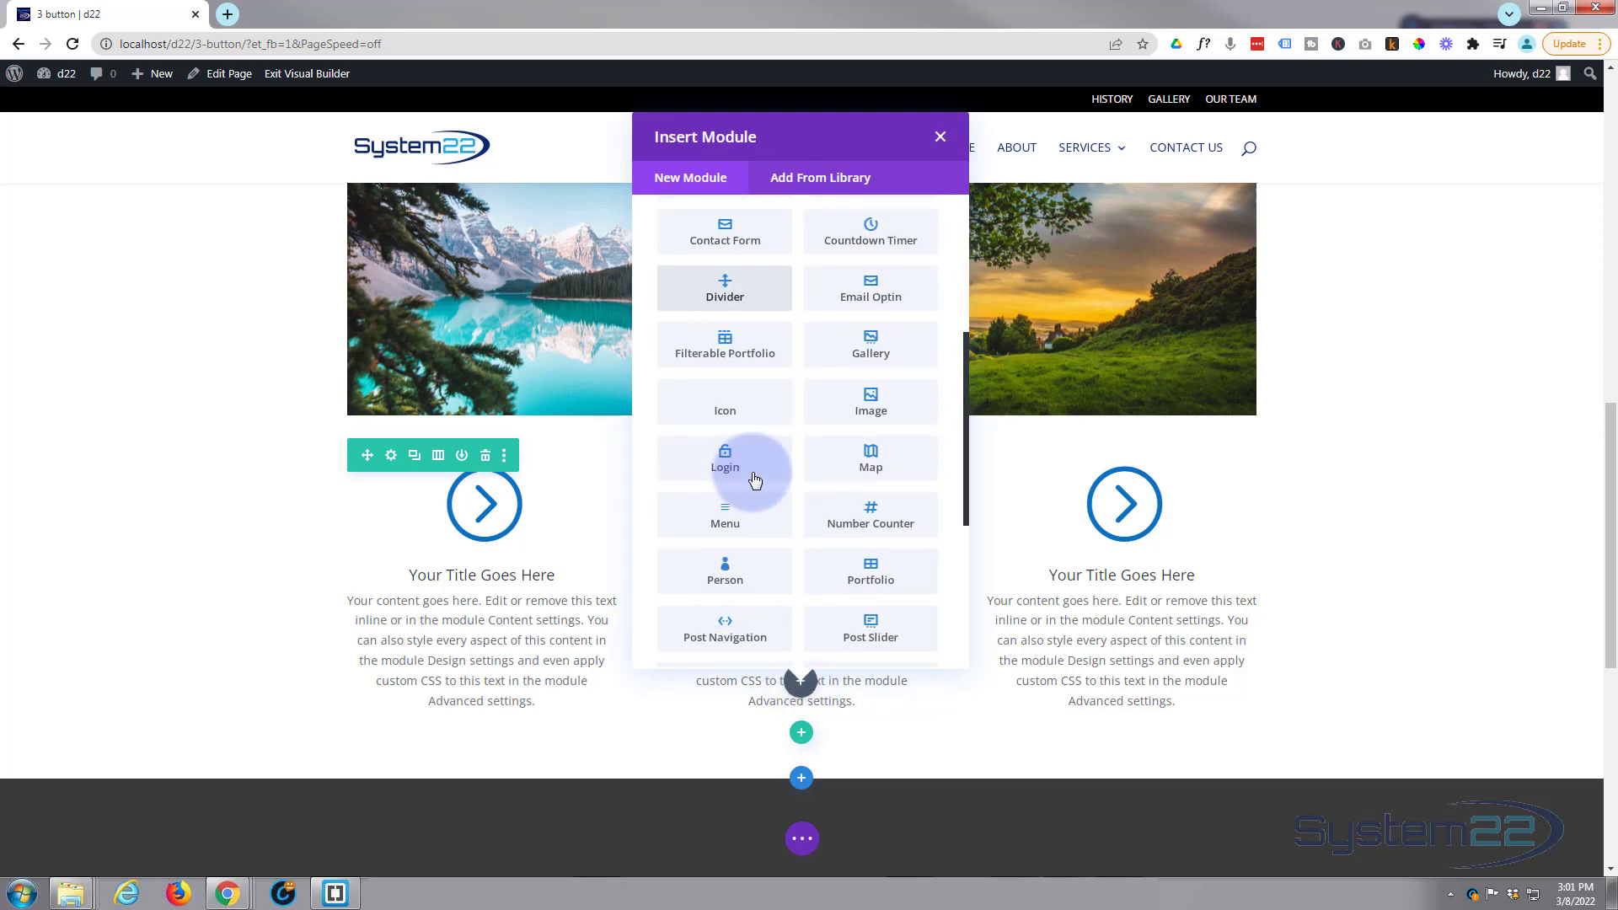
click(733, 408)
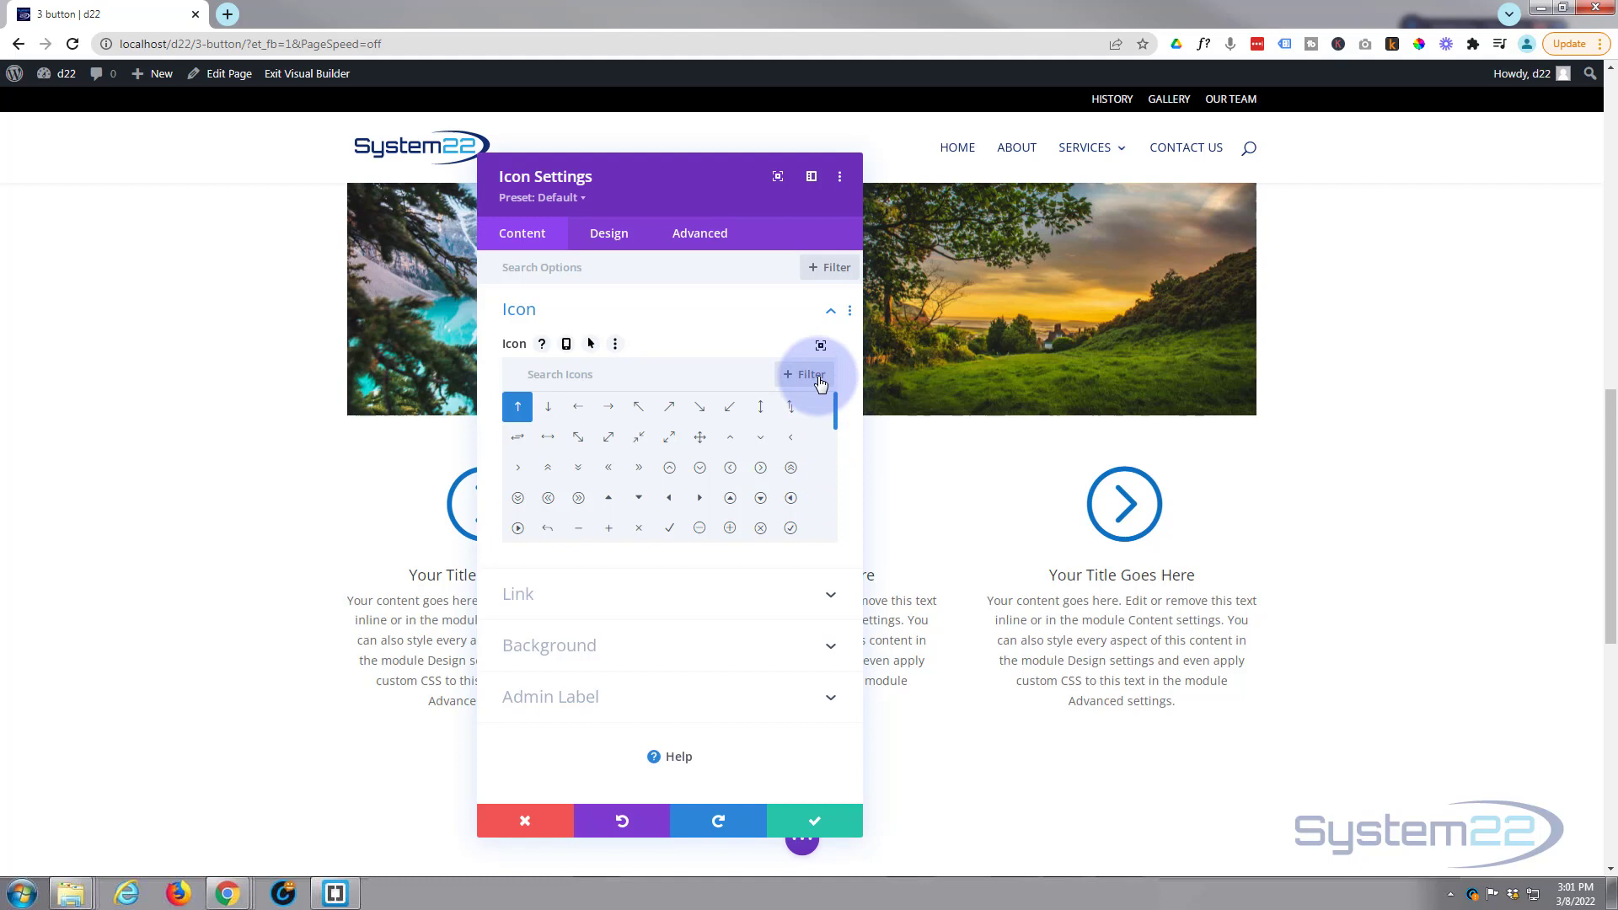
Search the icon list for 'mail' and choose the envelope icon.
click(821, 347)
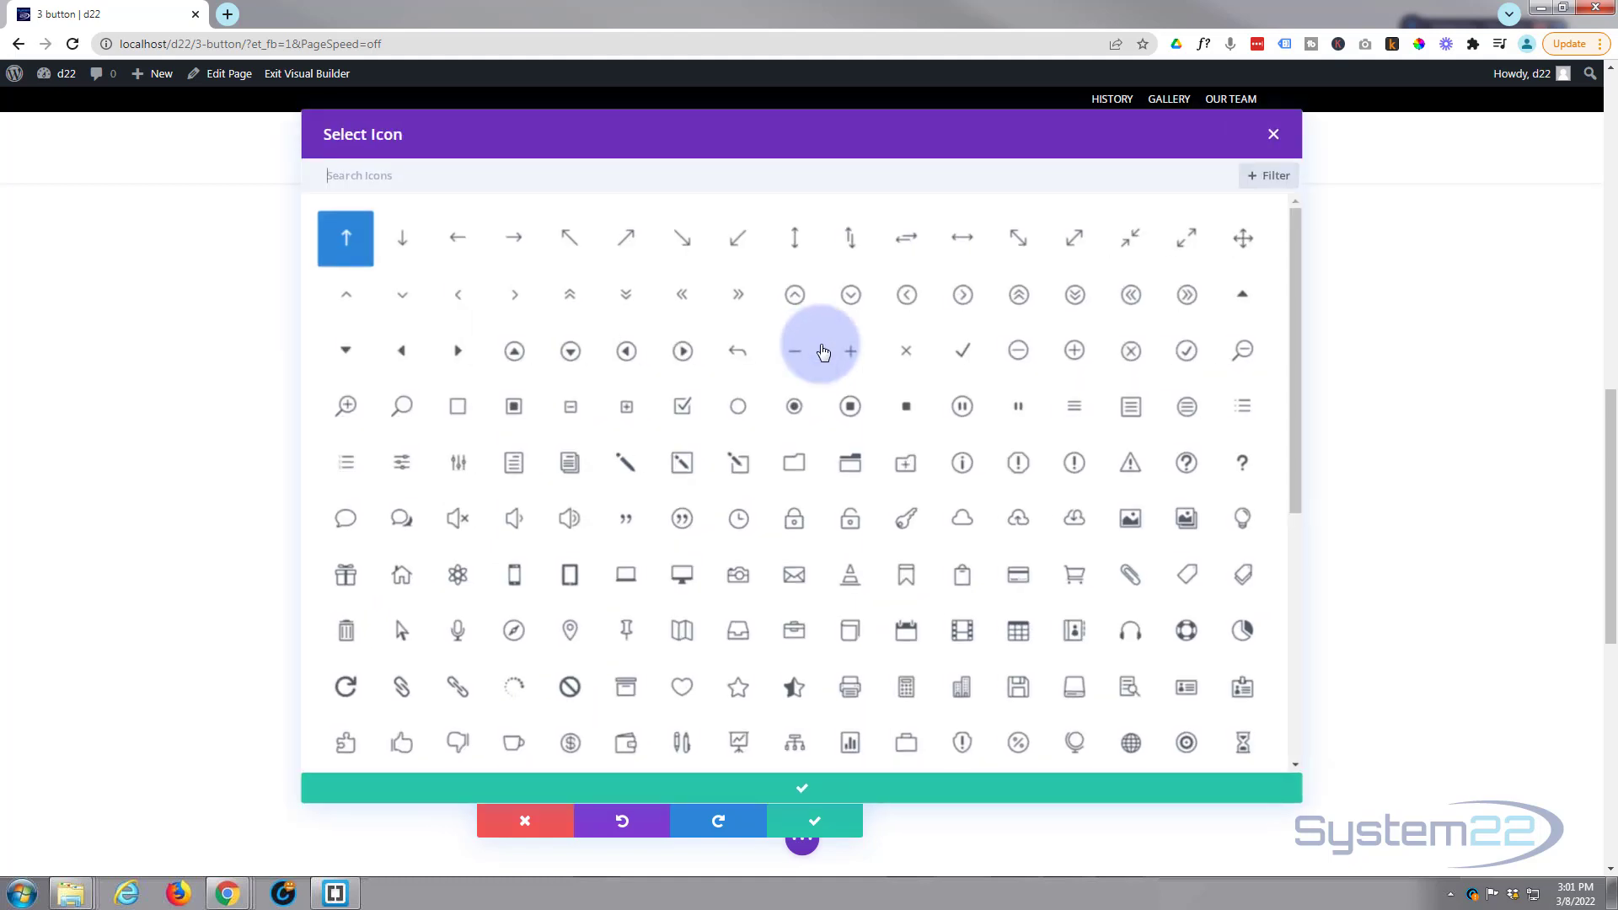
click(1270, 138)
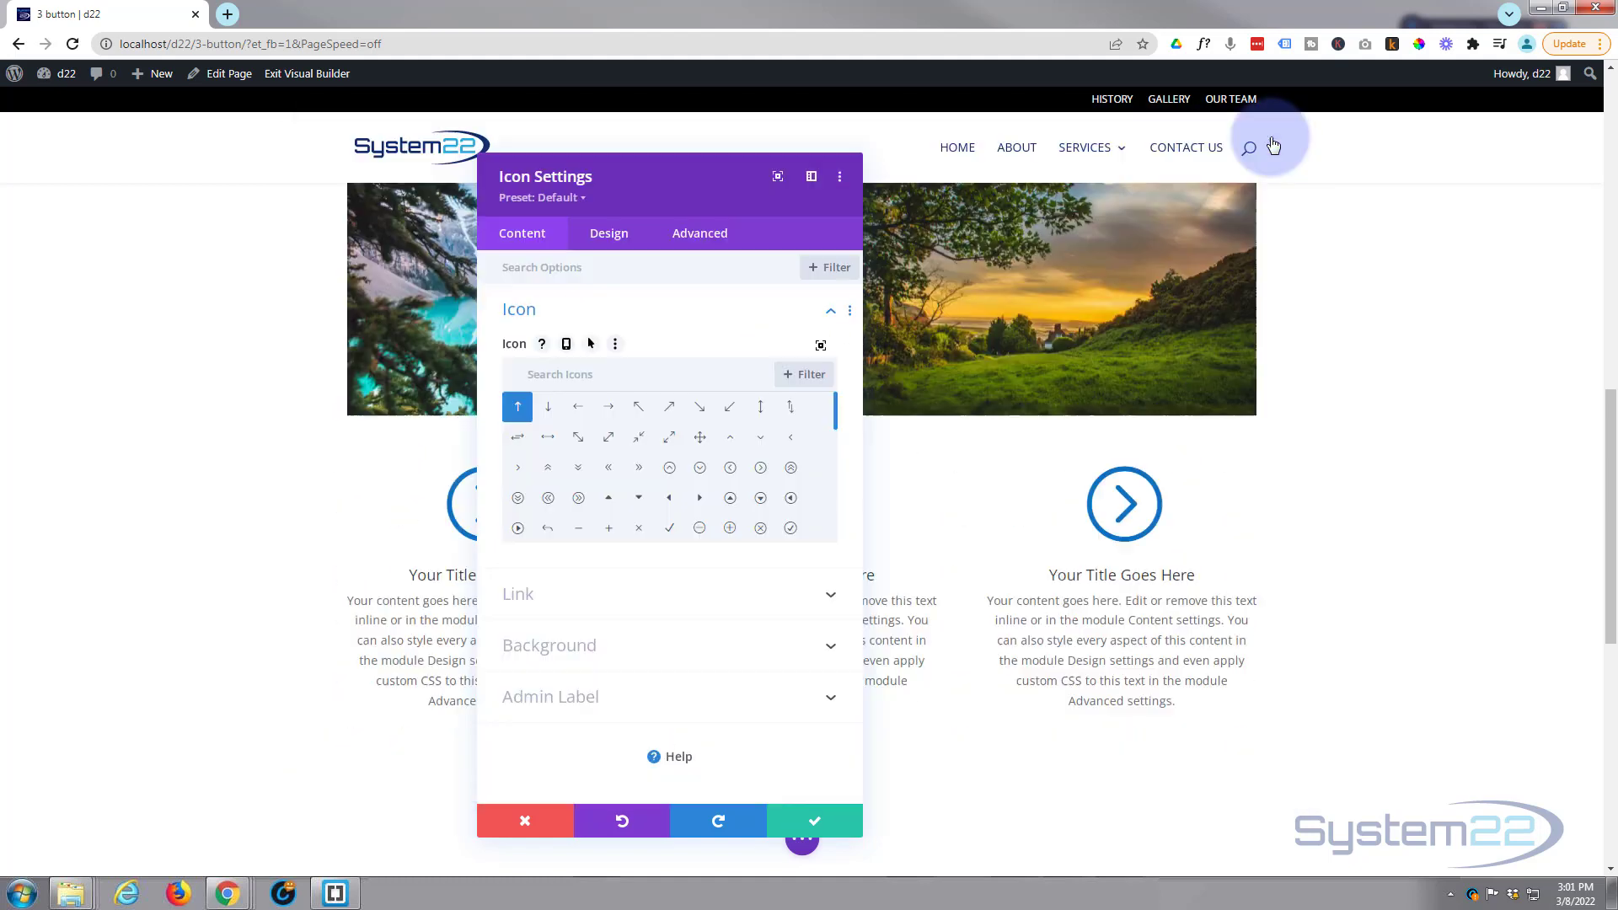
click(622, 368)
text(mail)
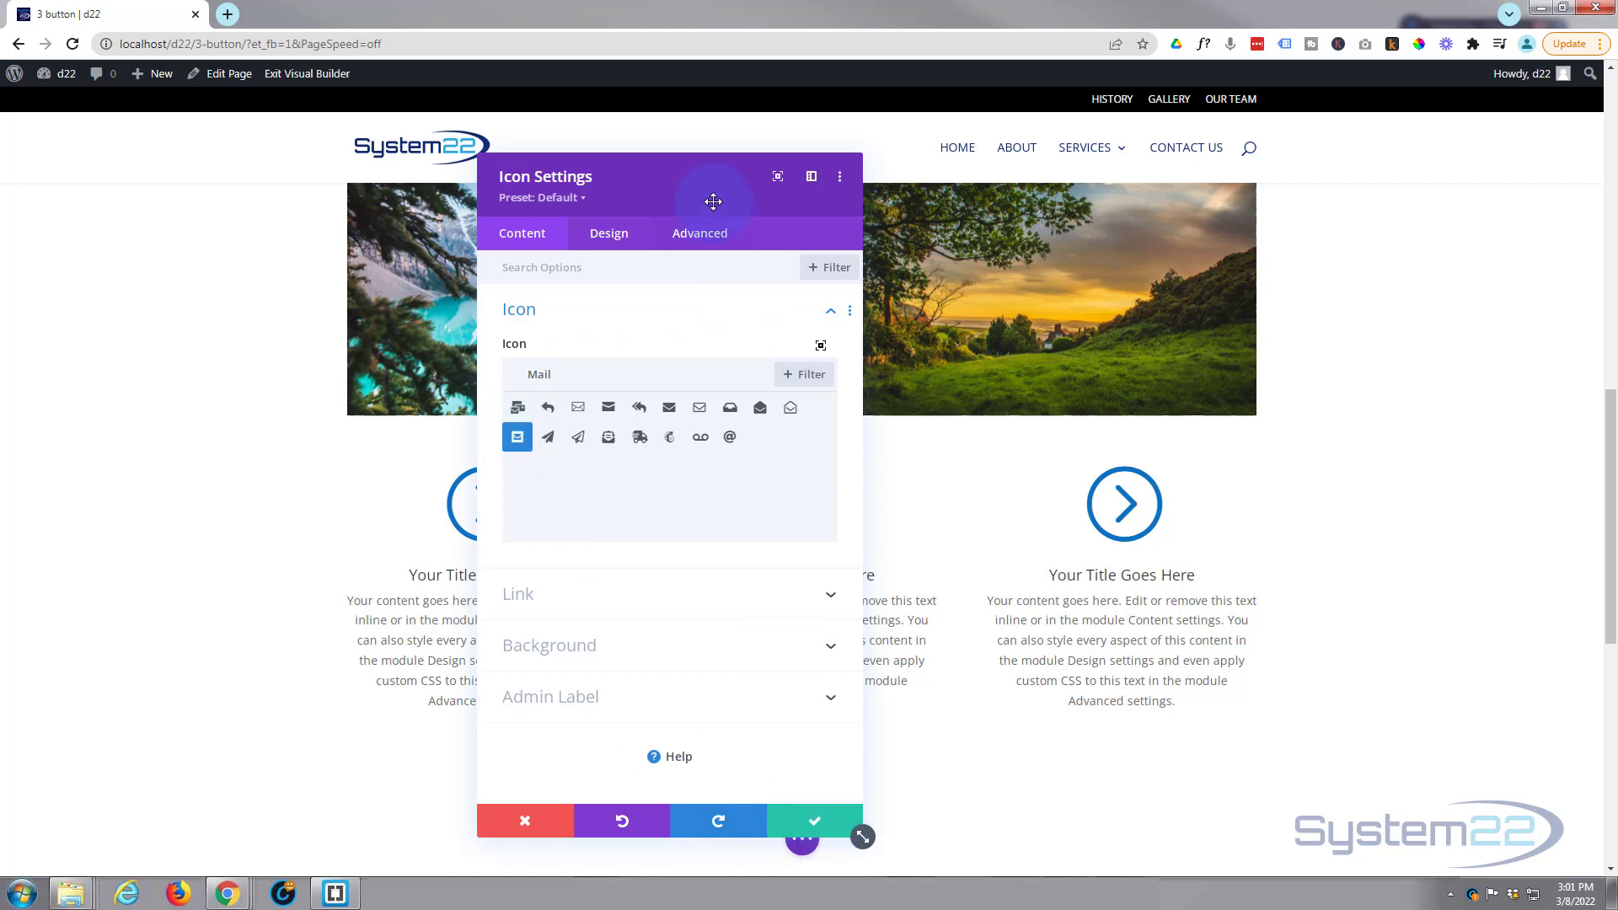
drag(713, 201, 1160, 213)
scroll(656, 579, down, 2)
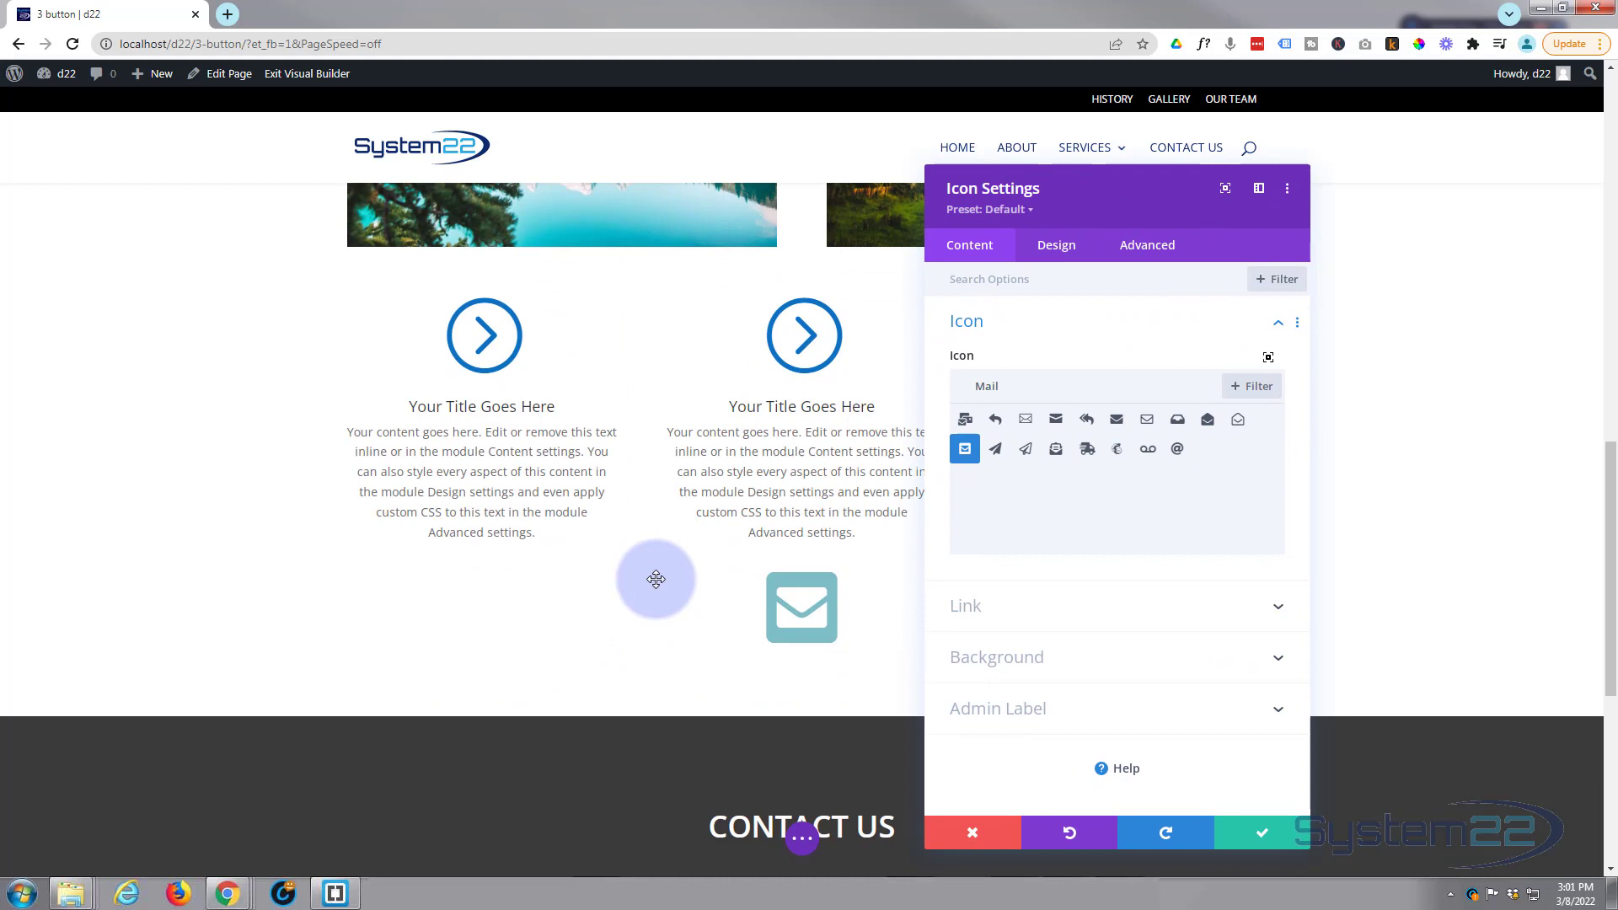
scroll(657, 573, down, 2)
scroll(681, 536, up, 1)
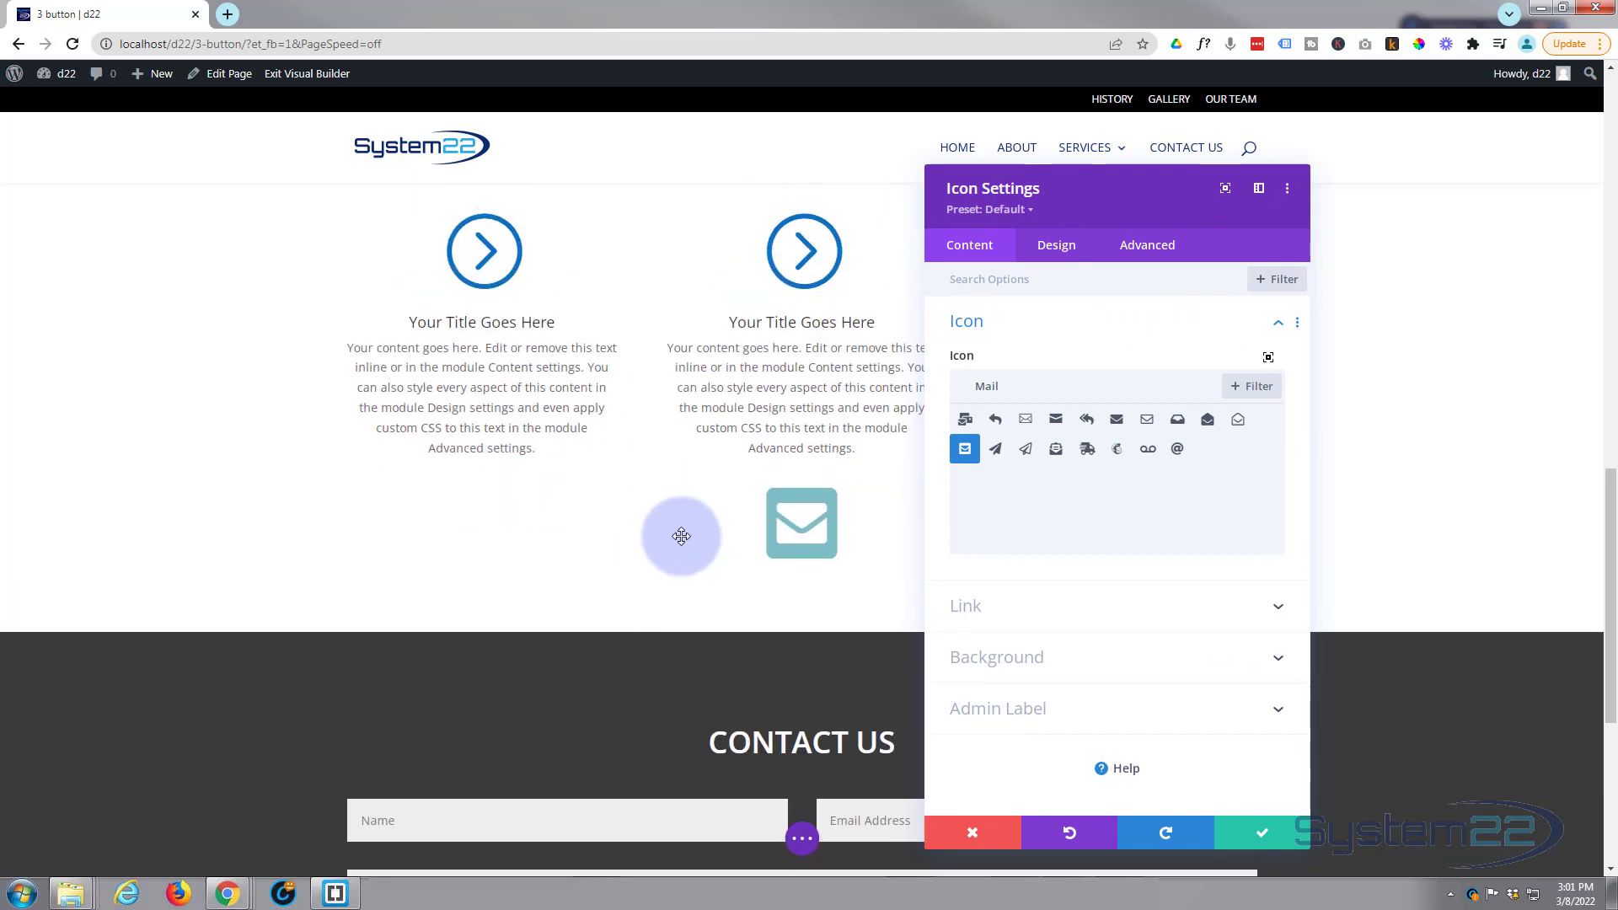
click(1060, 245)
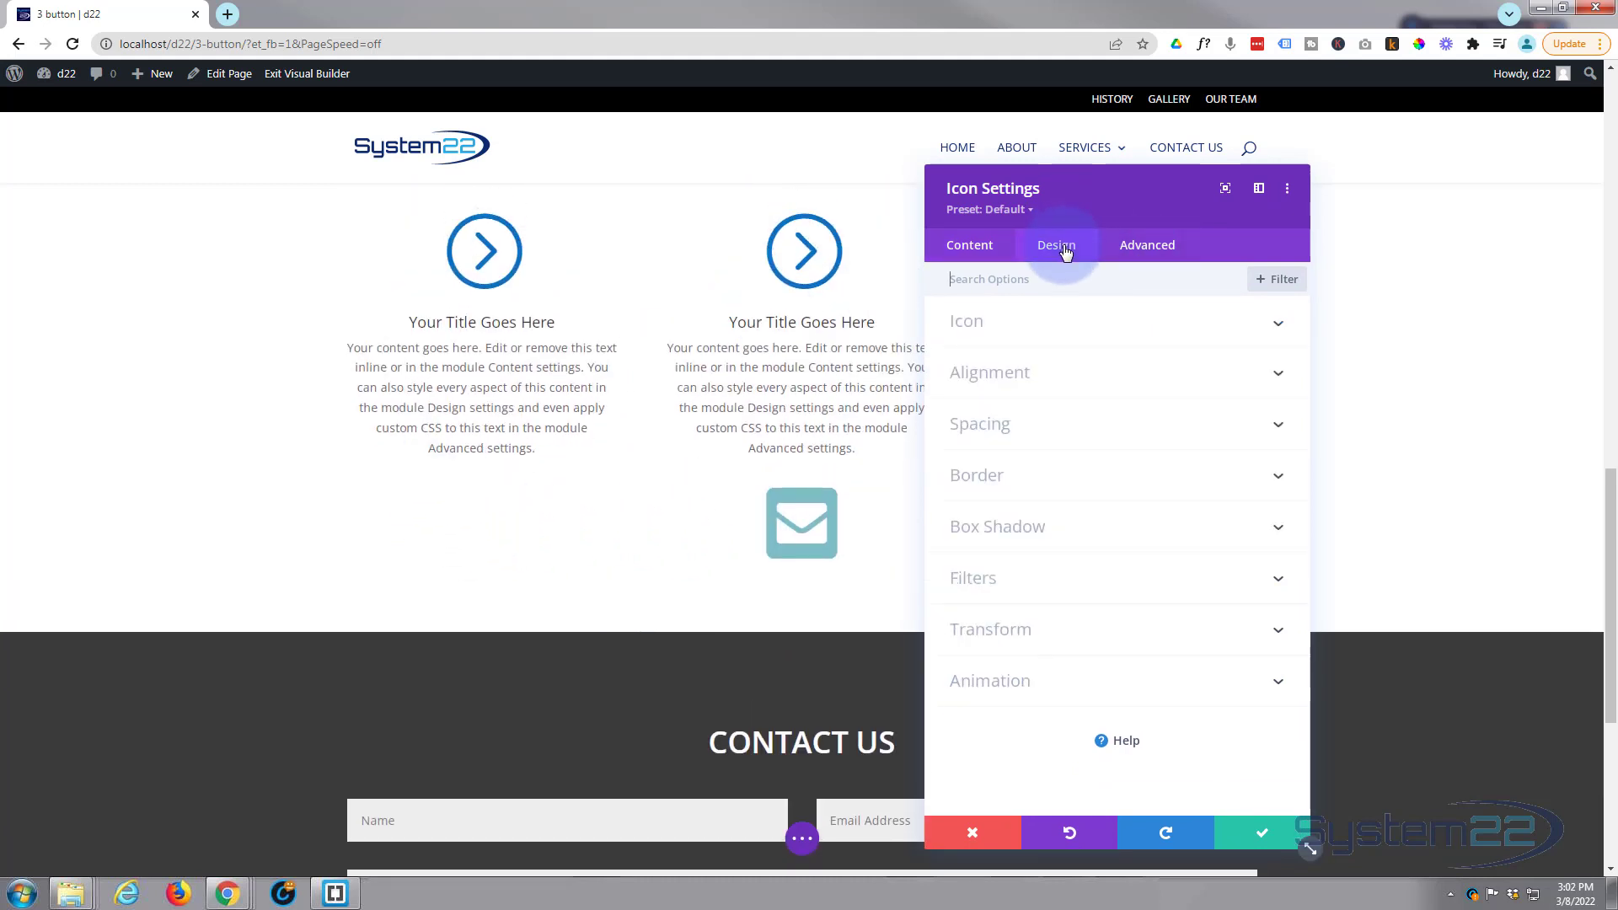
Colour the envelope icon semi-transparent blue rgba(12,113,195,0.54) and shrink it to 76px.
click(1083, 324)
click(1168, 393)
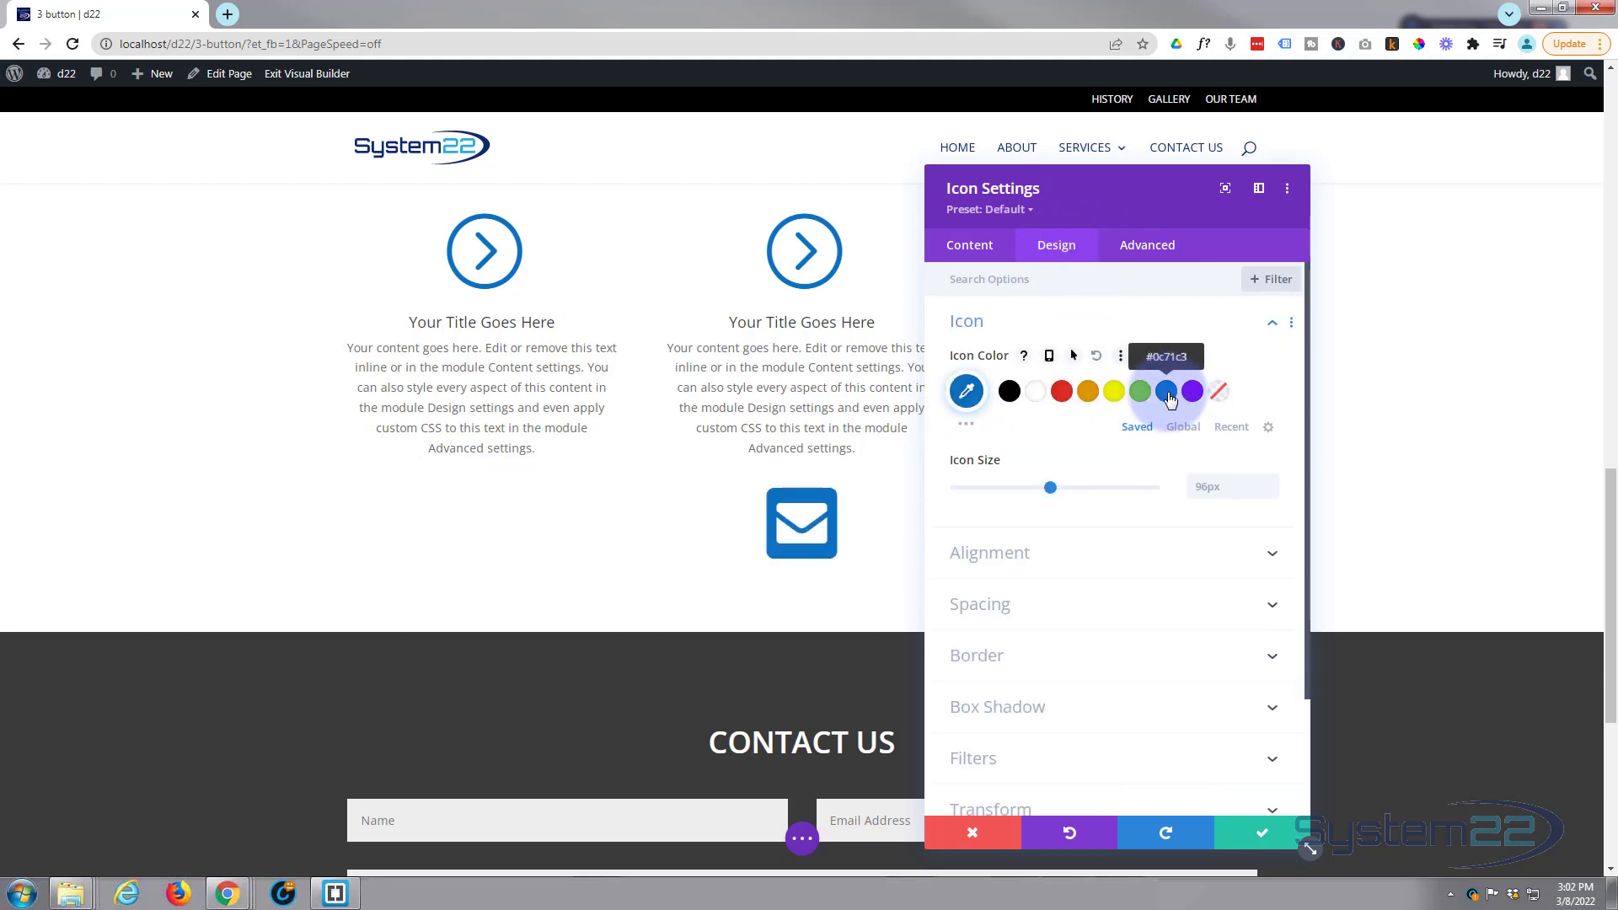
click(967, 394)
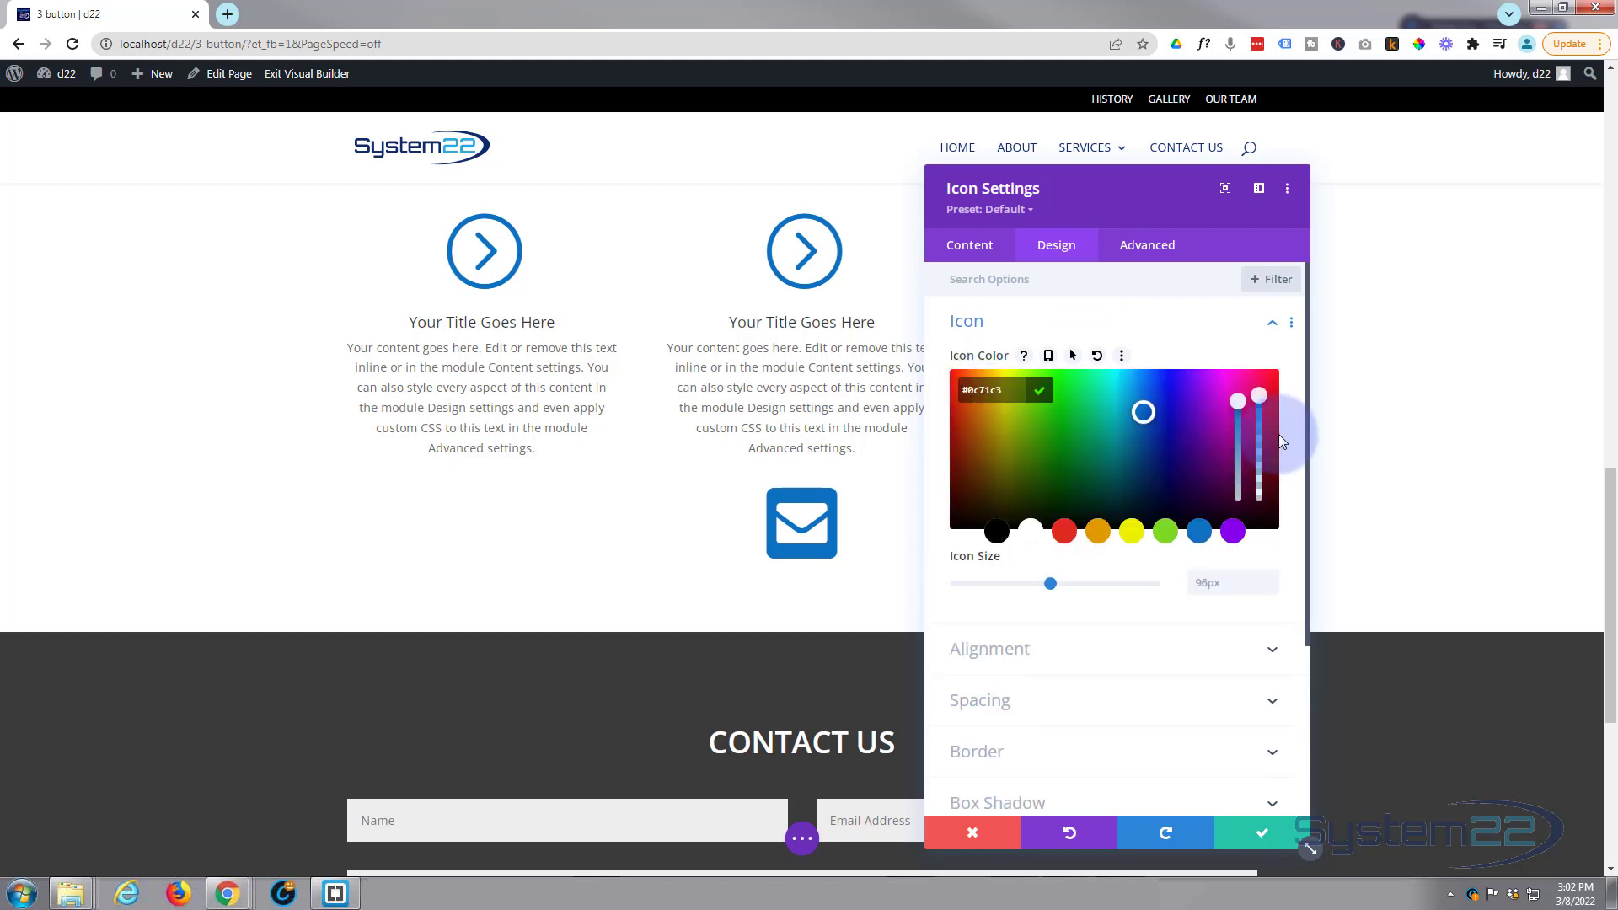
drag(1258, 398, 1262, 453)
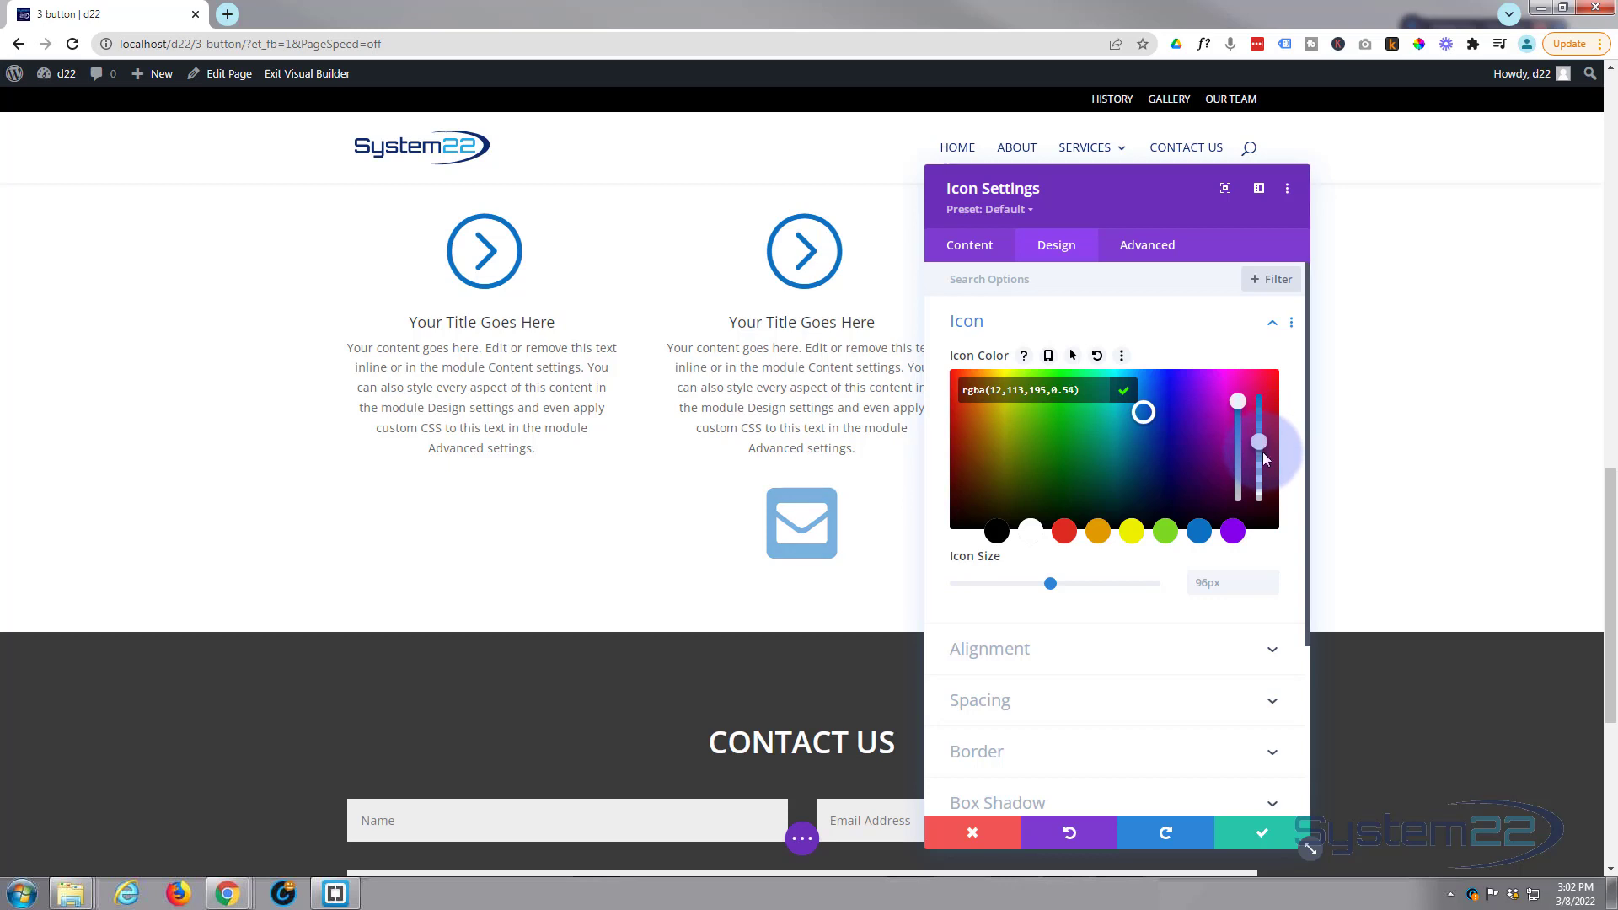
click(1051, 584)
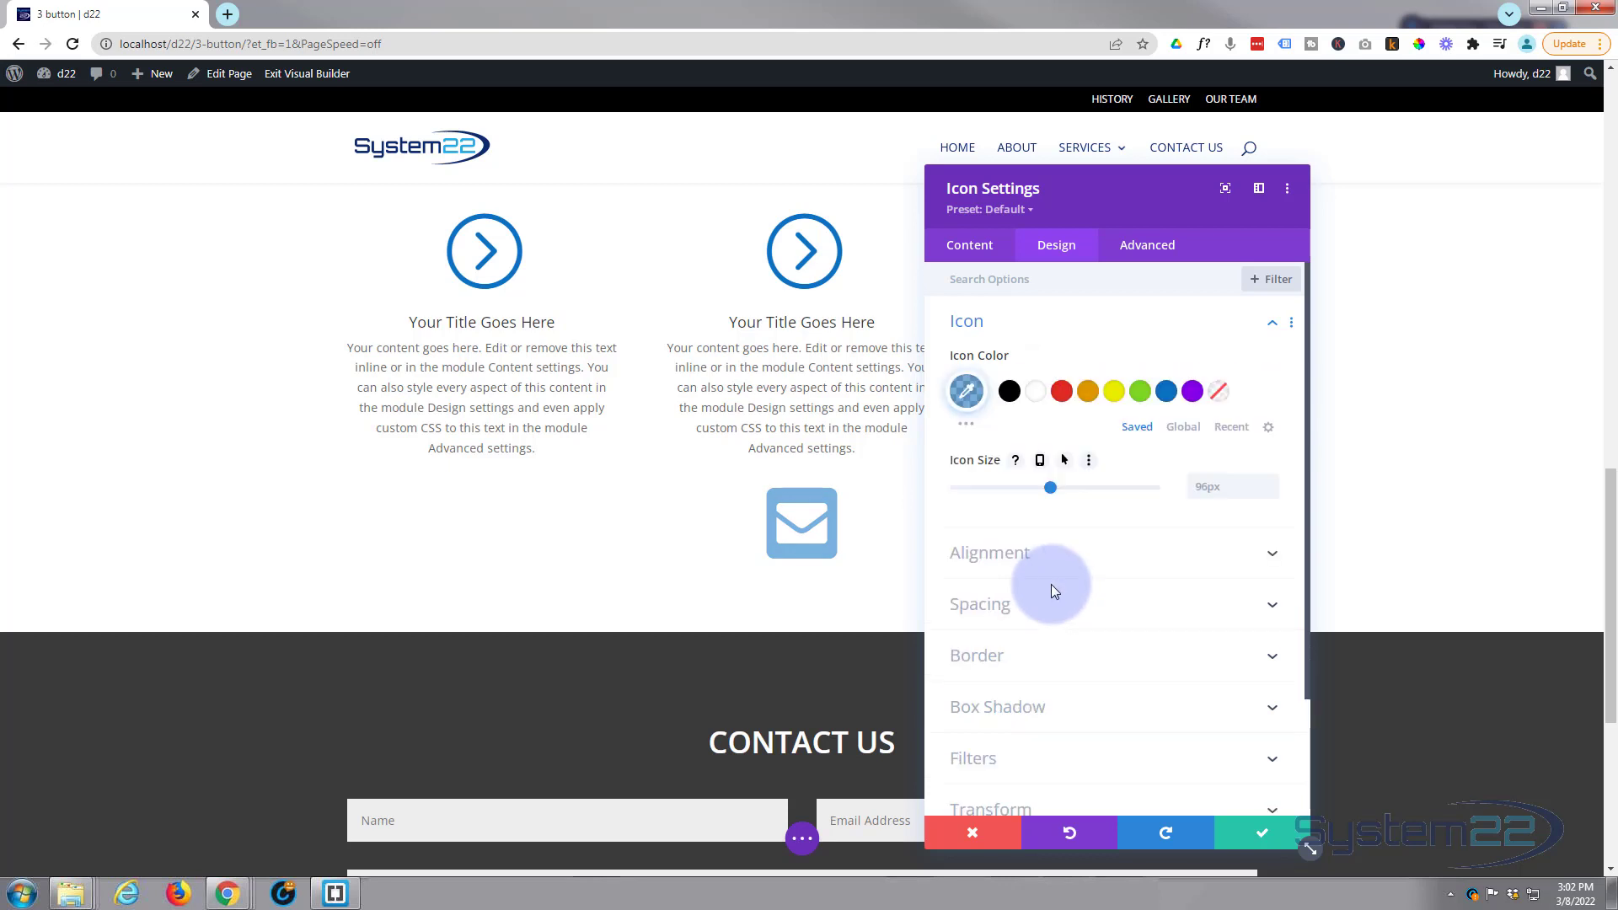
click(1043, 486)
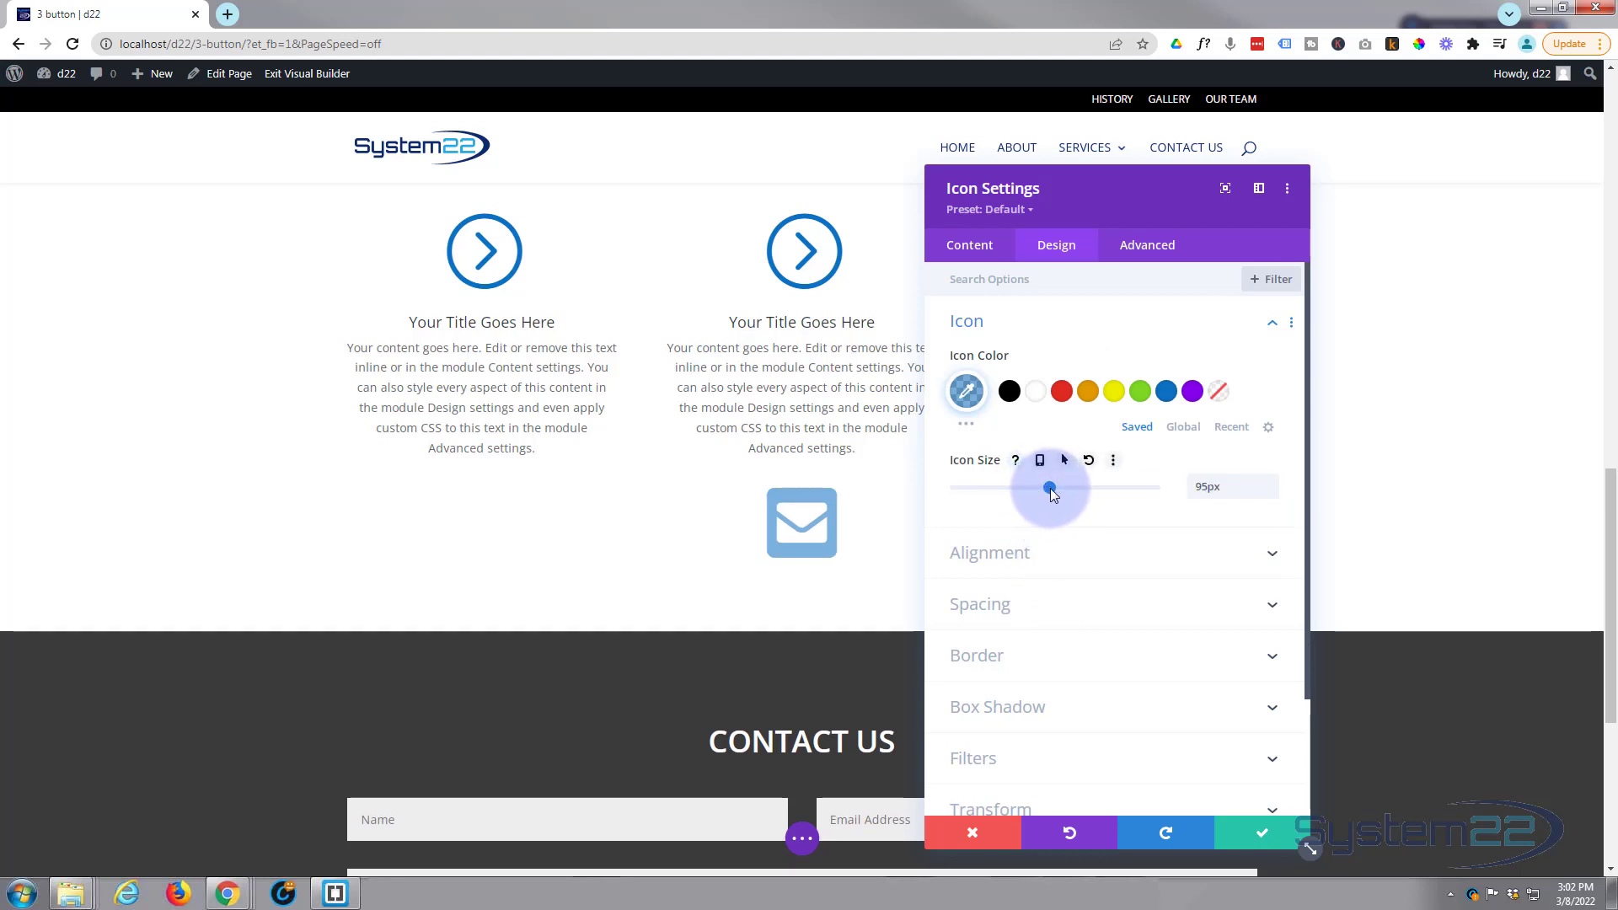
drag(1050, 488, 1030, 488)
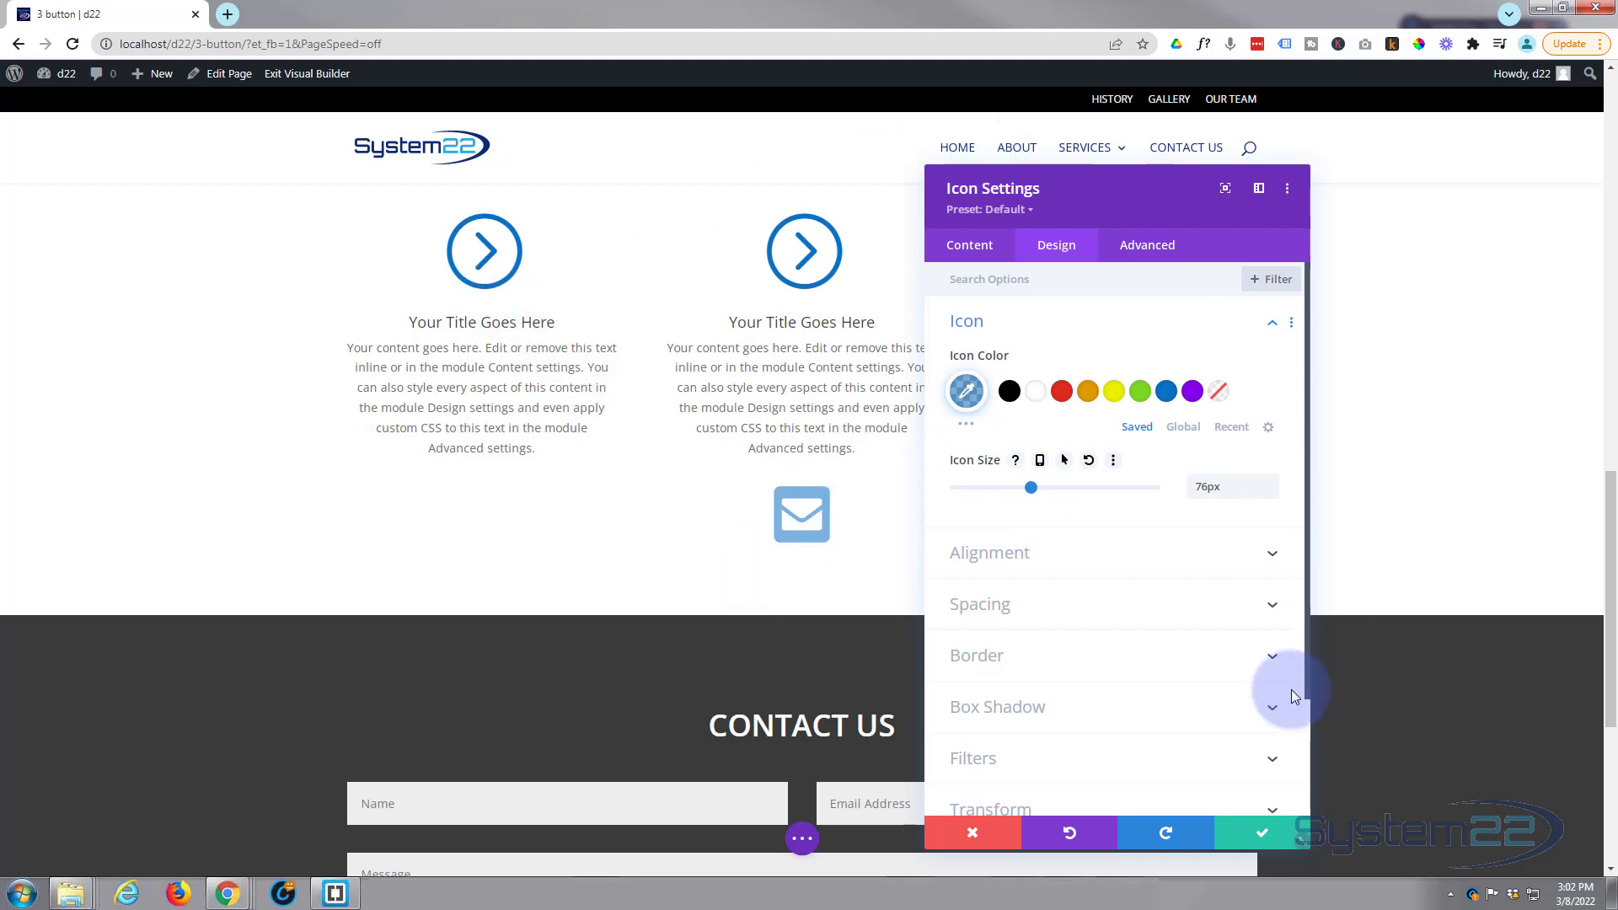
Set the icon's position to Fixed in its Advanced settings.
click(1152, 255)
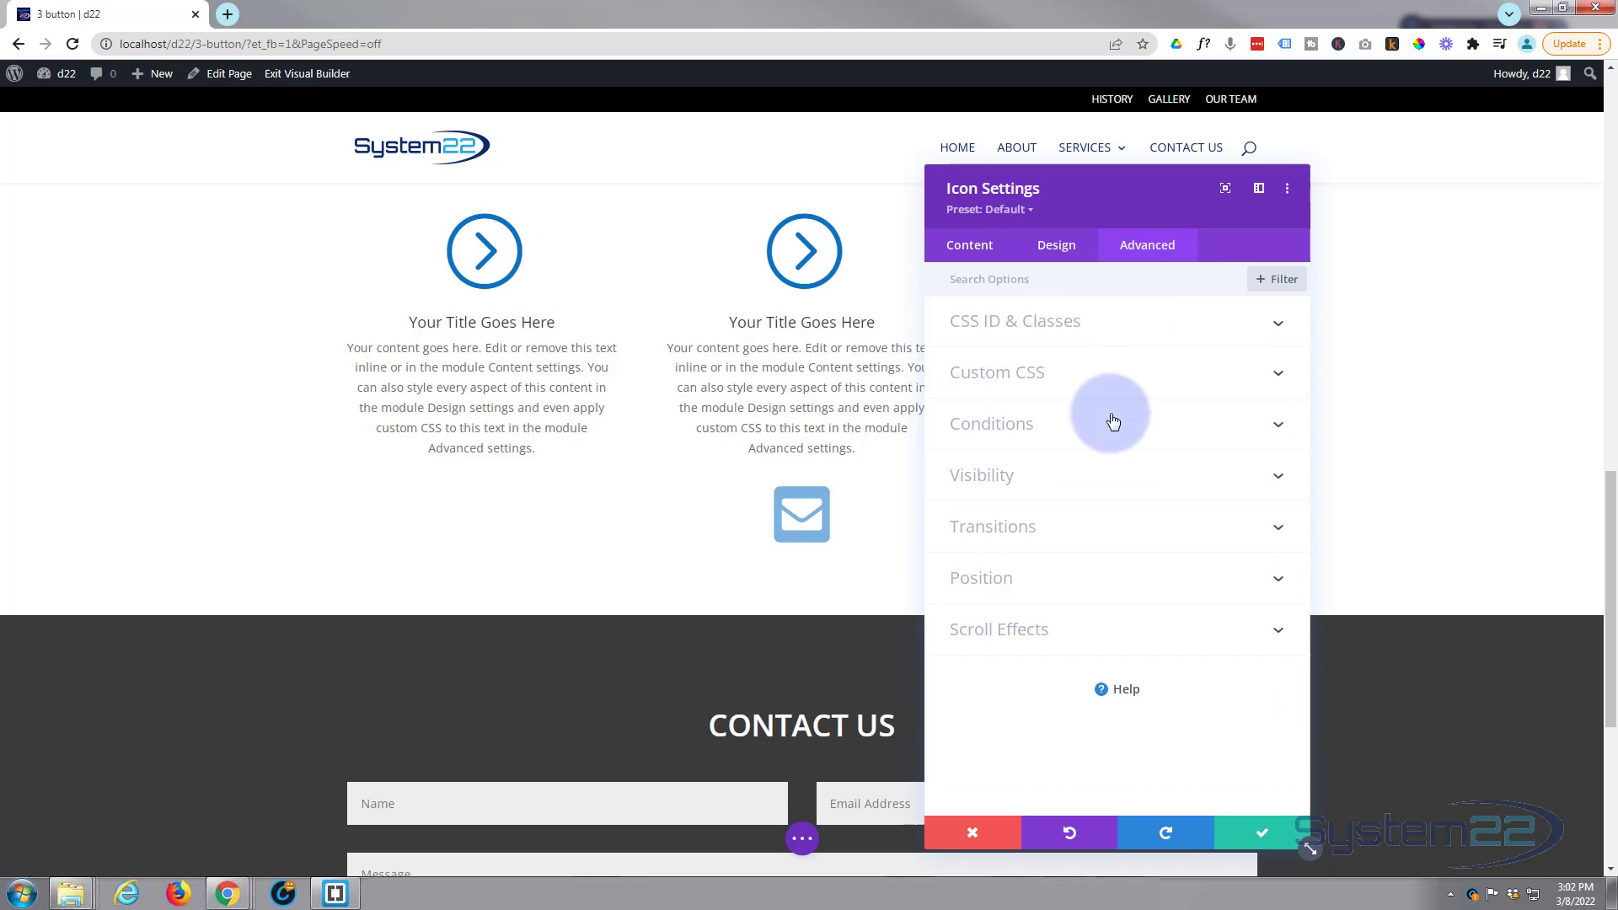
click(1115, 578)
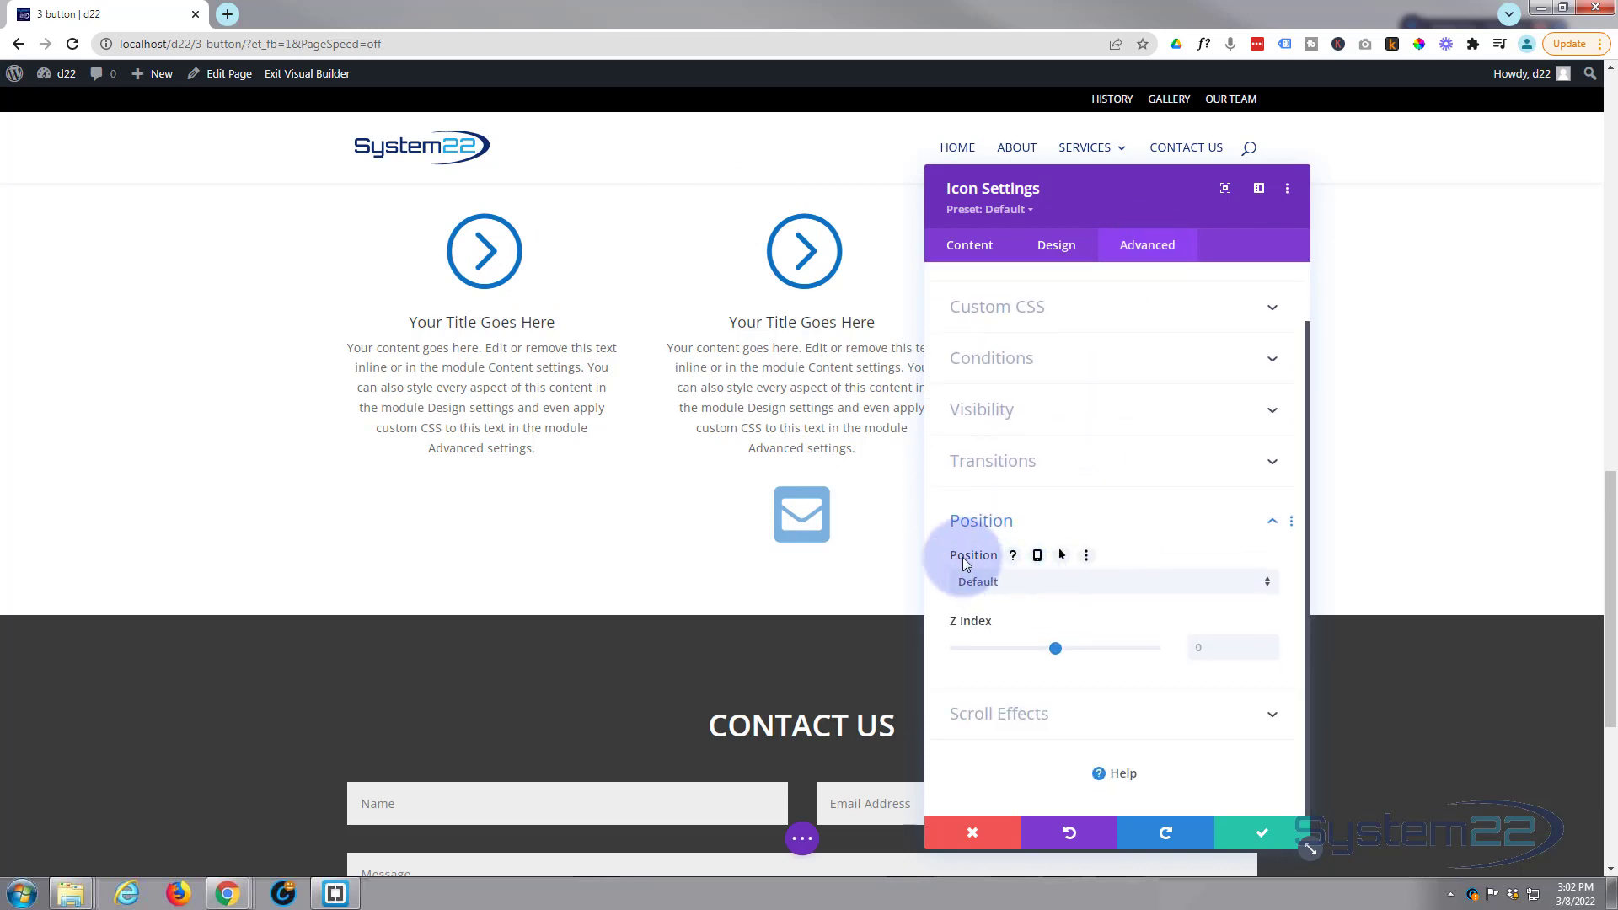
click(1038, 588)
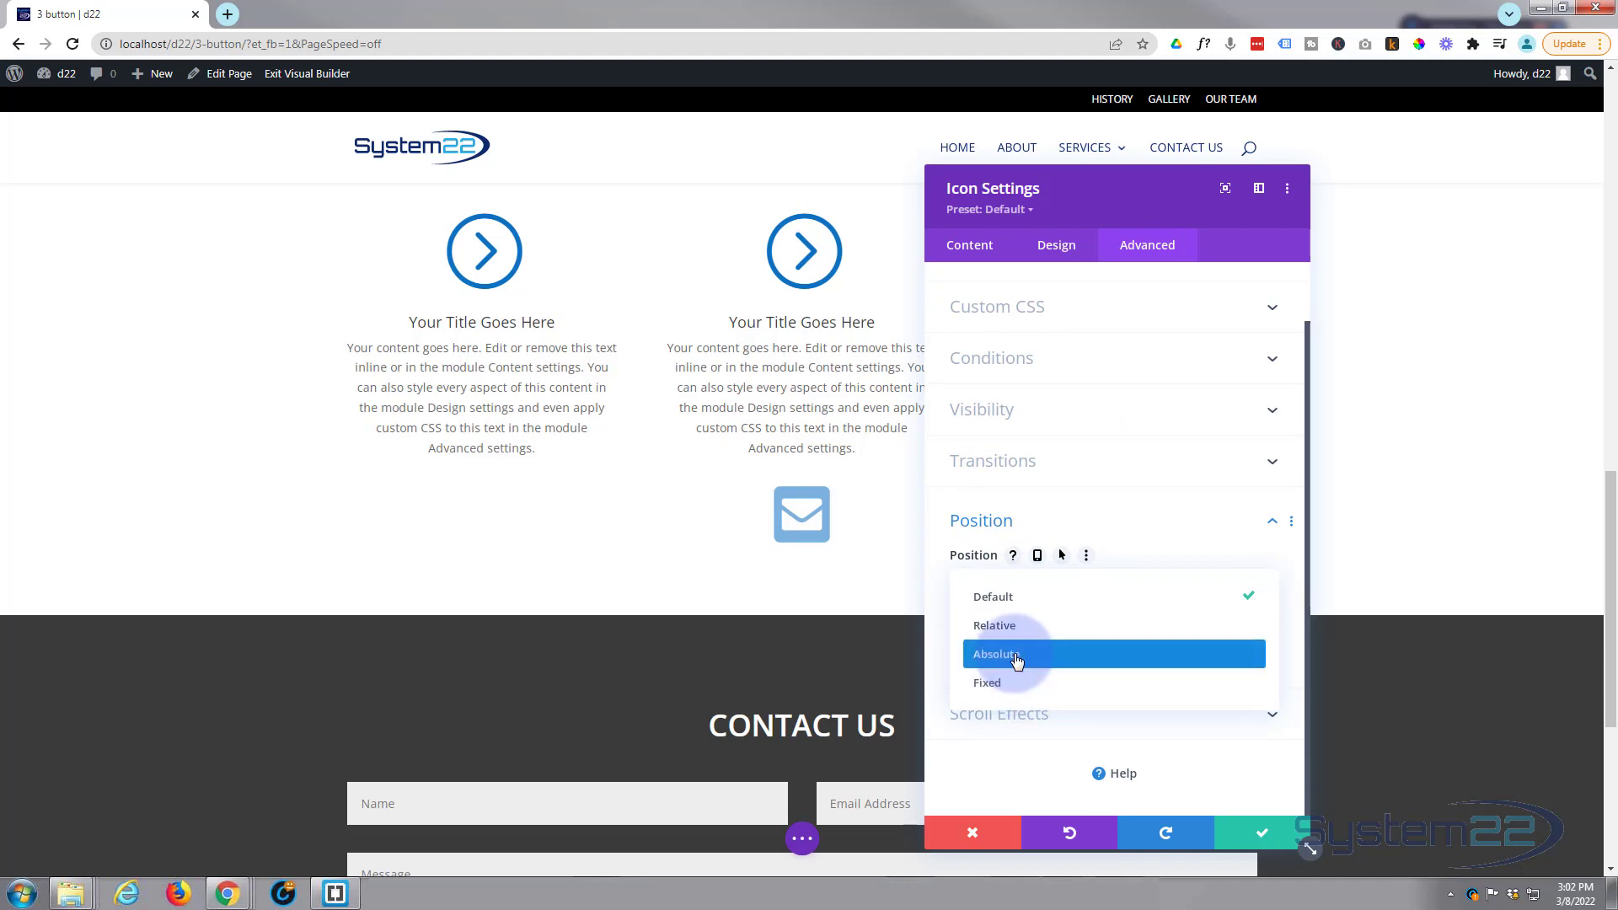
click(1007, 684)
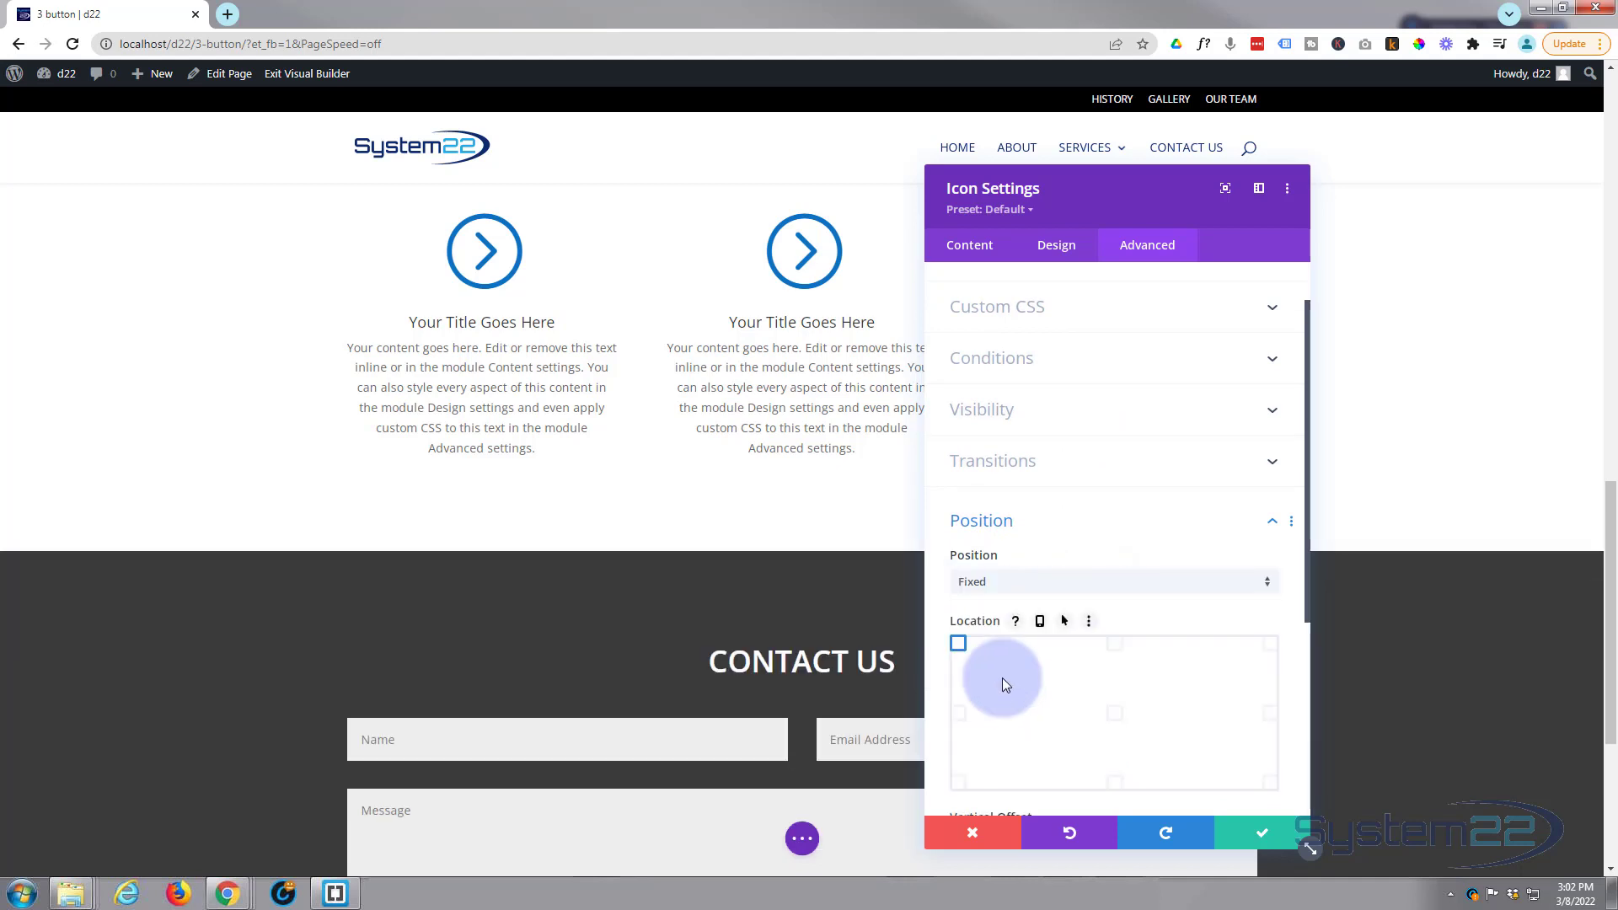
Anchor the fixed icon to the top-right corner location.
drag(1209, 230, 889, 172)
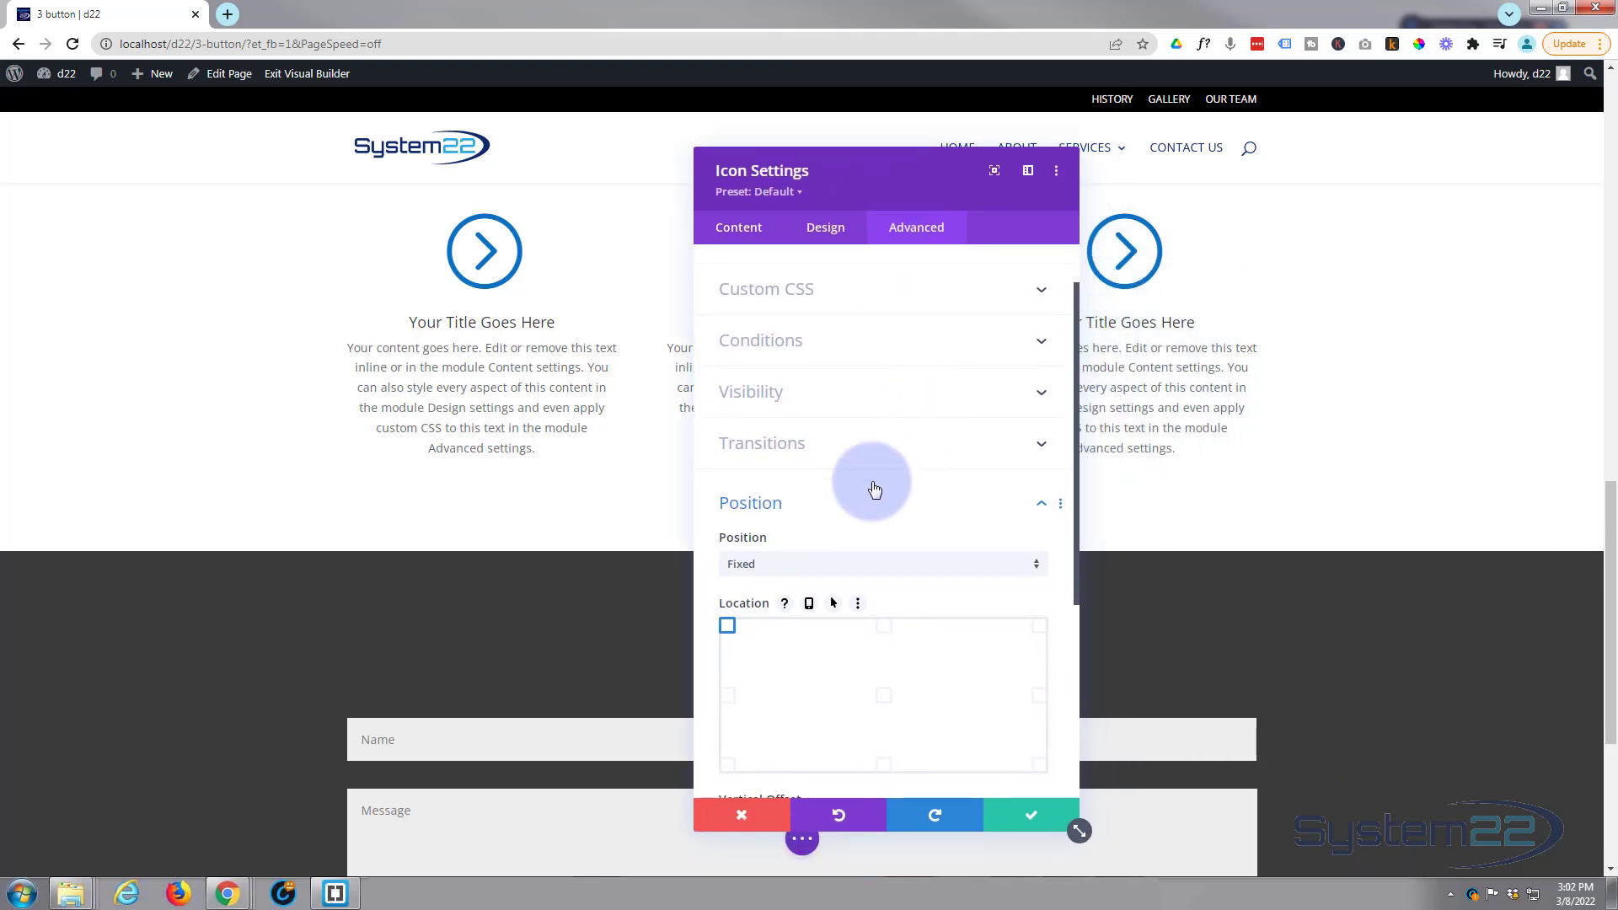
scroll(874, 578, down, 2)
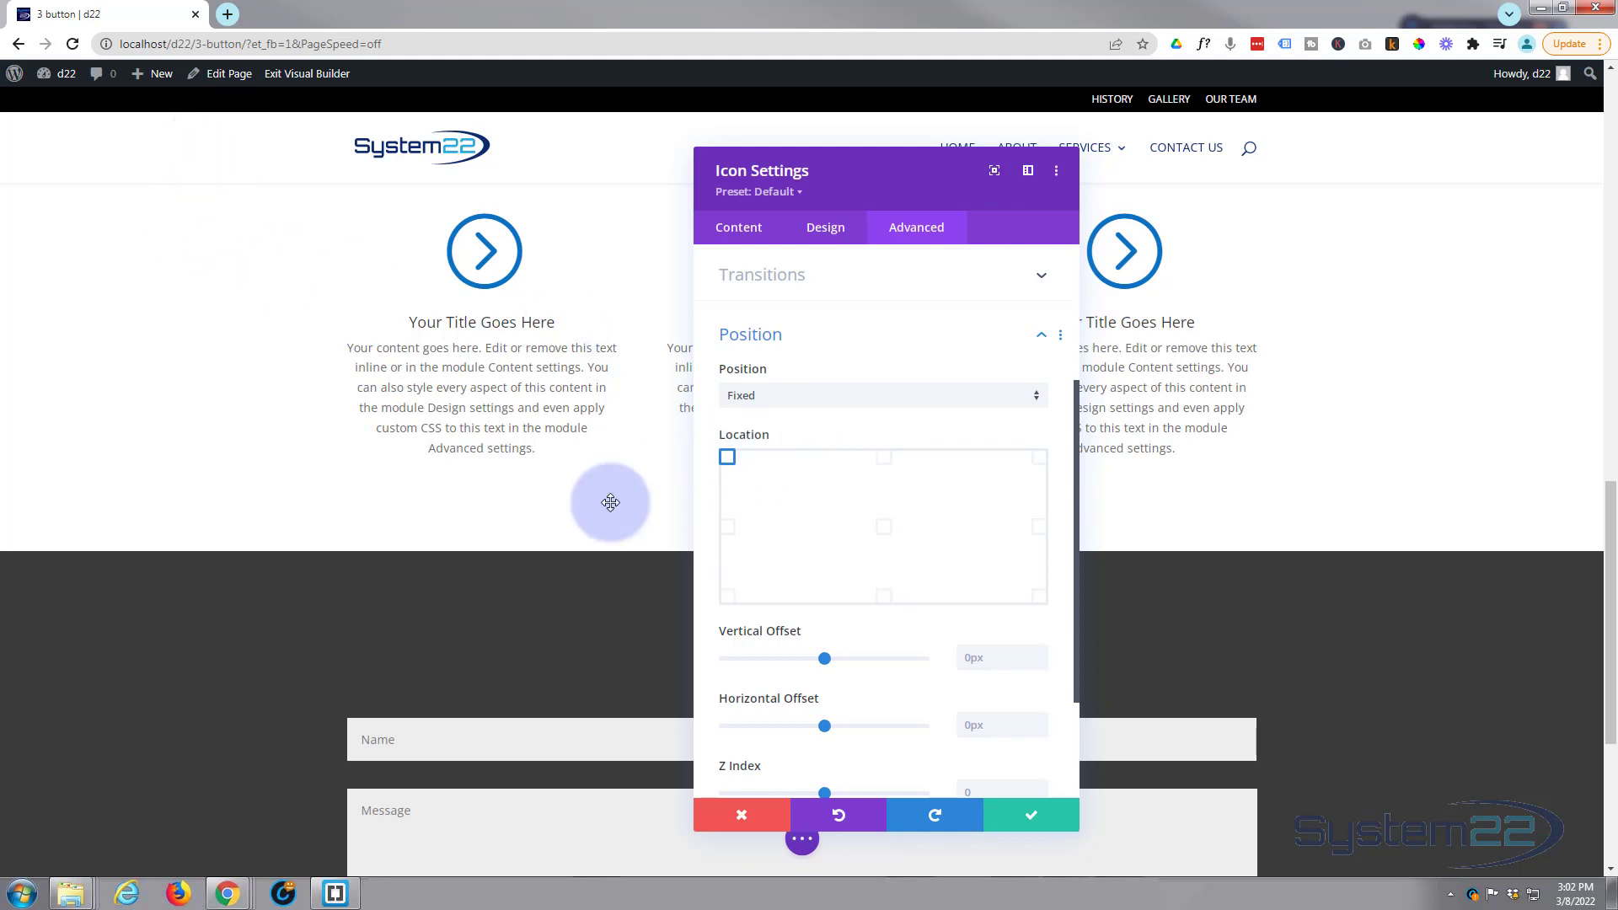
scroll(666, 514, up, 2)
click(727, 527)
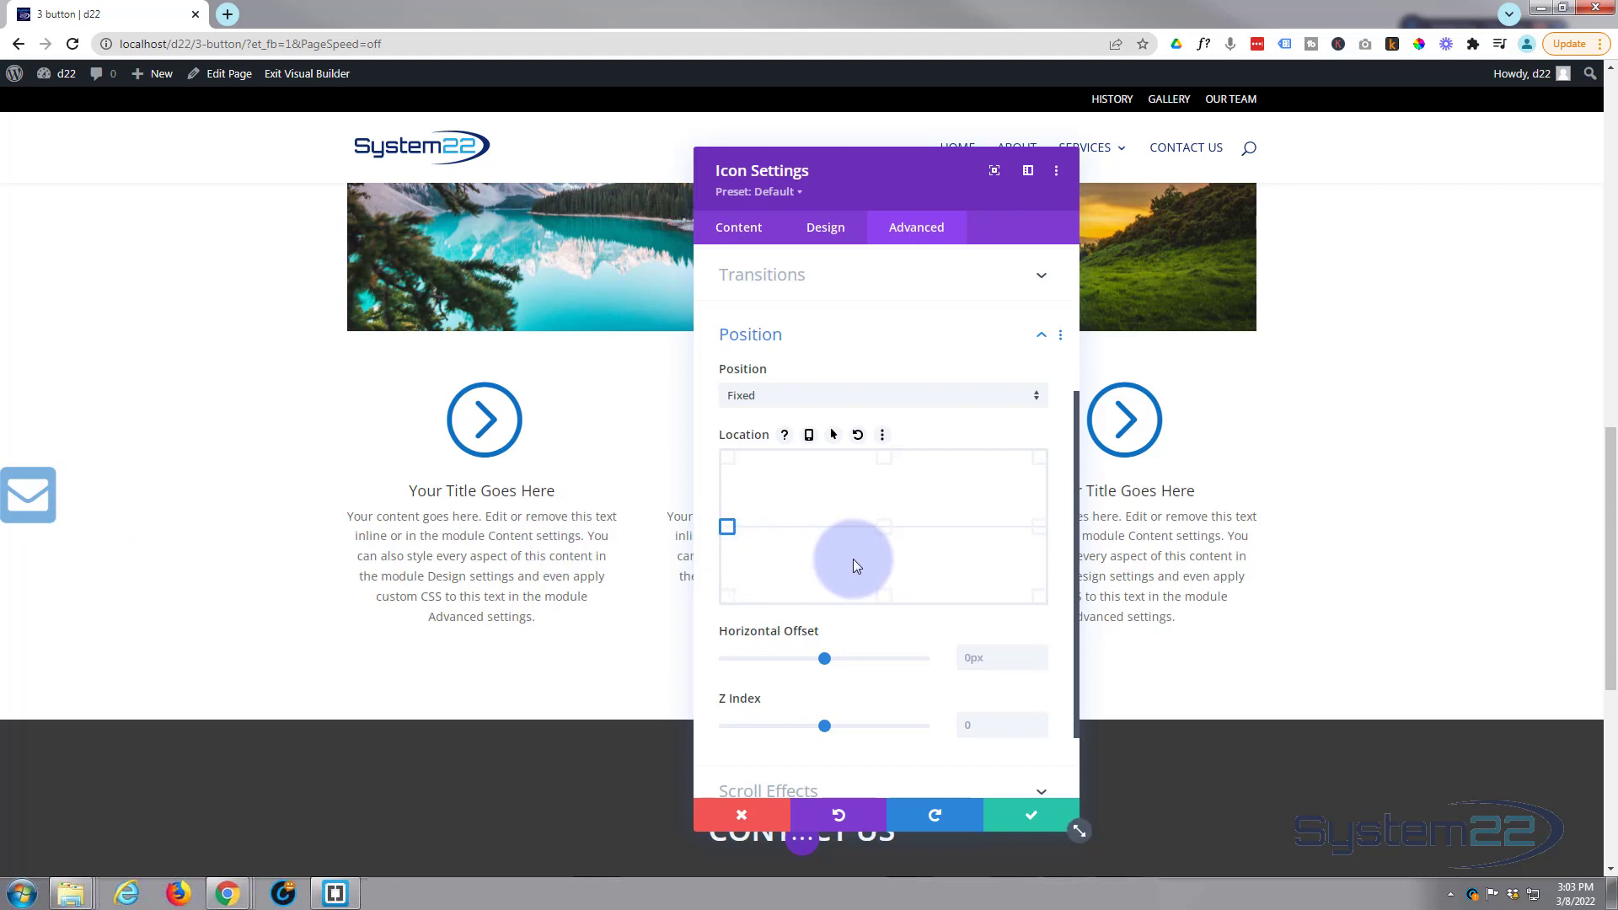
click(1041, 530)
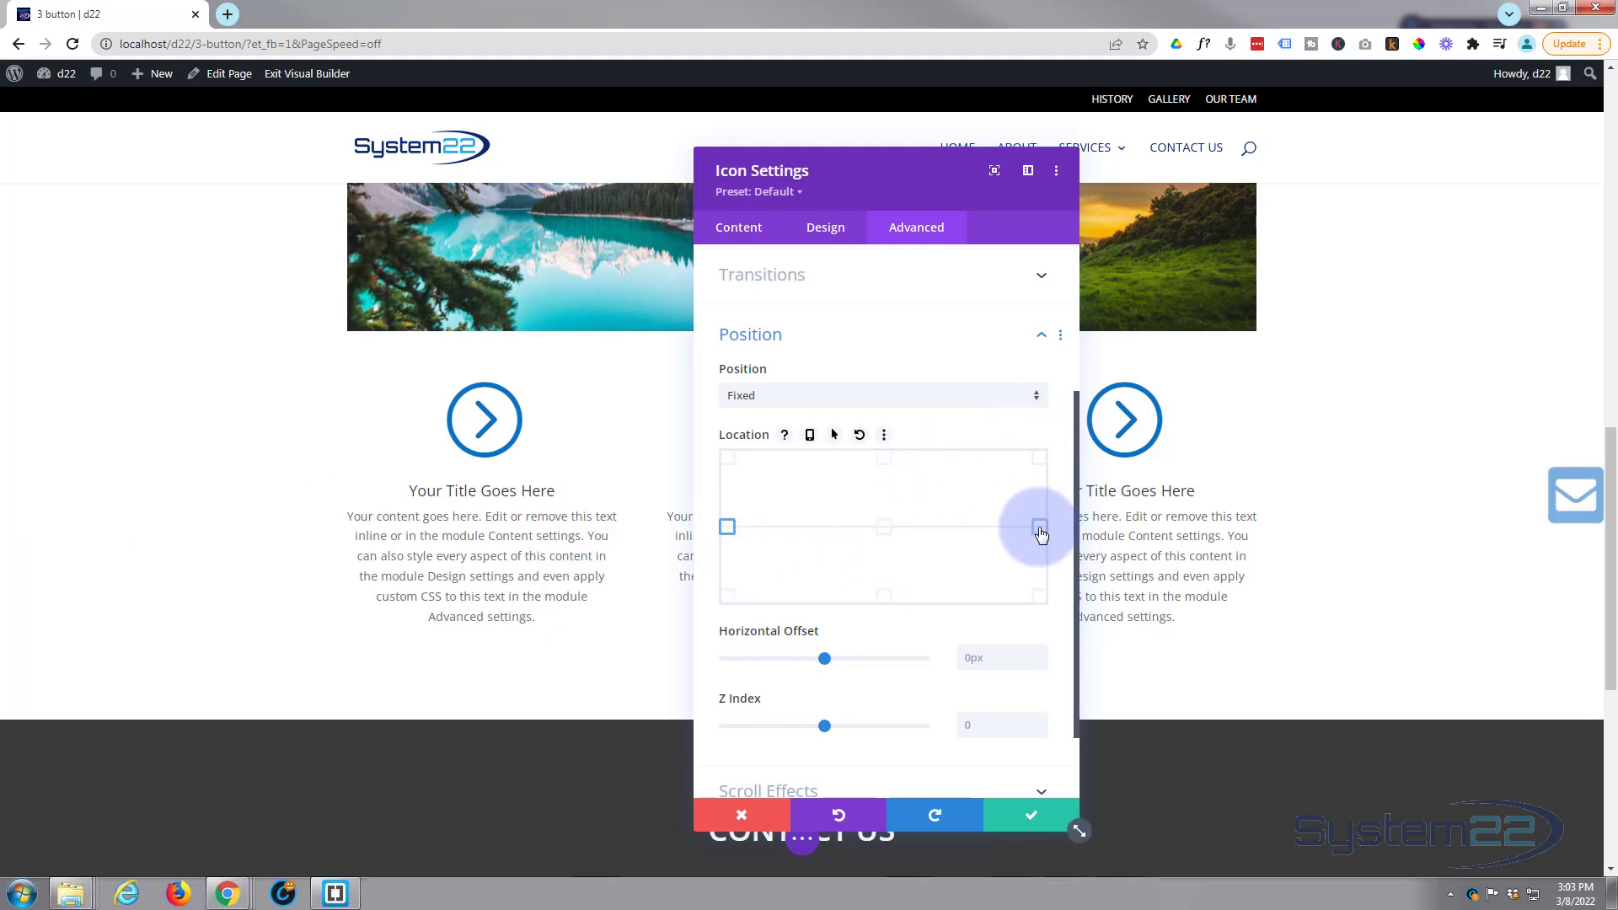
click(1040, 457)
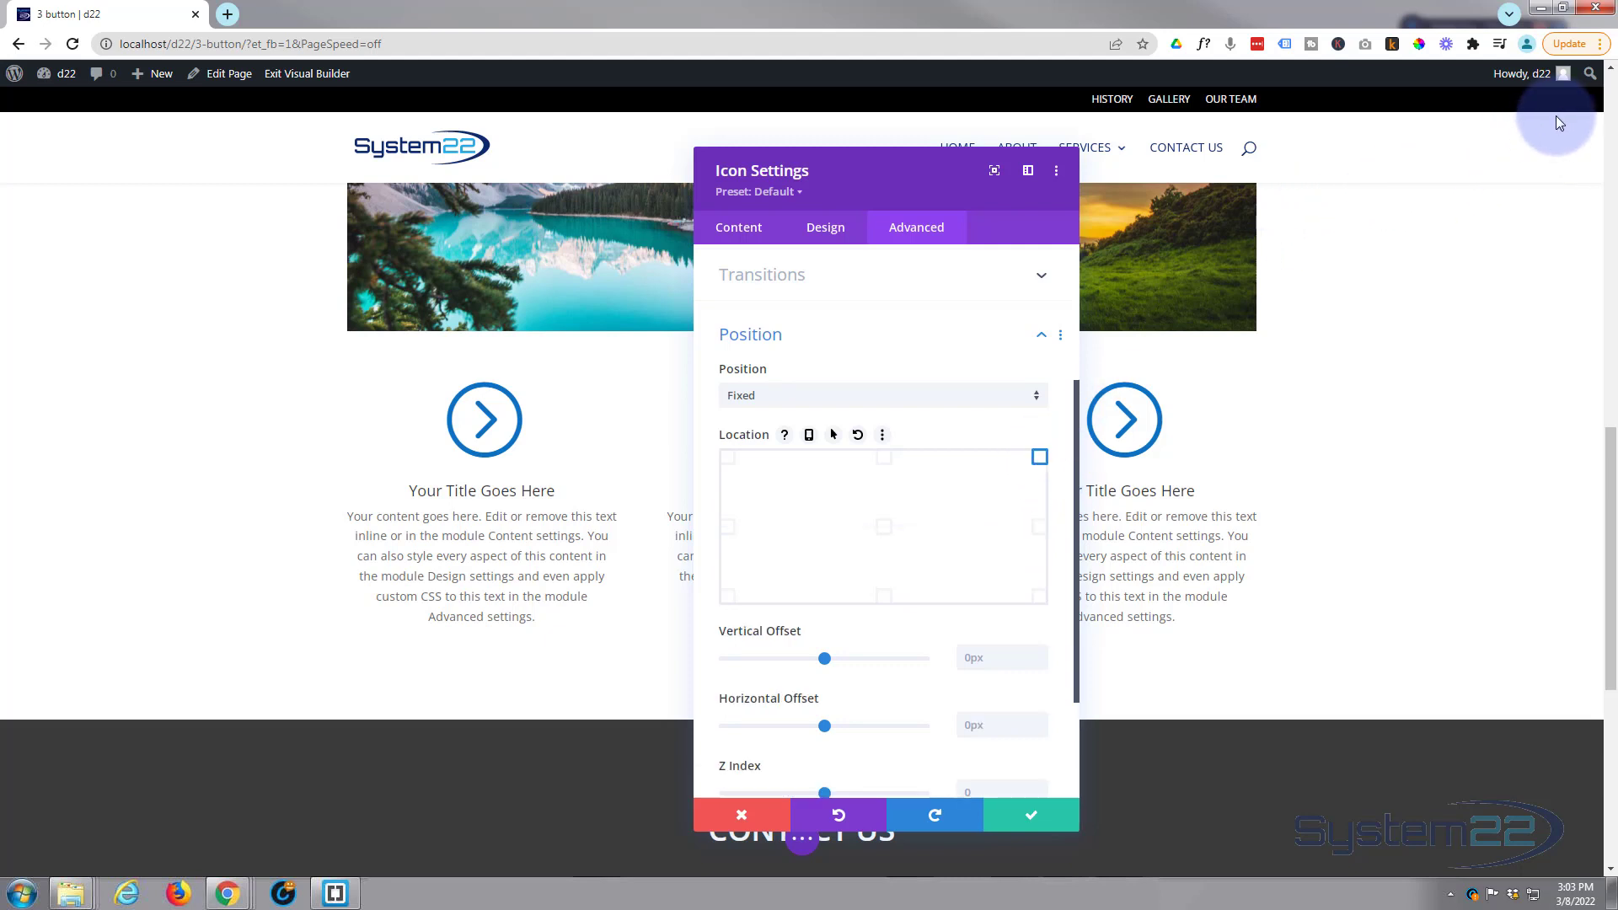
Set the icon's vertical offset to 118px and horizontal offset to 6px.
scroll(947, 461, down, 2)
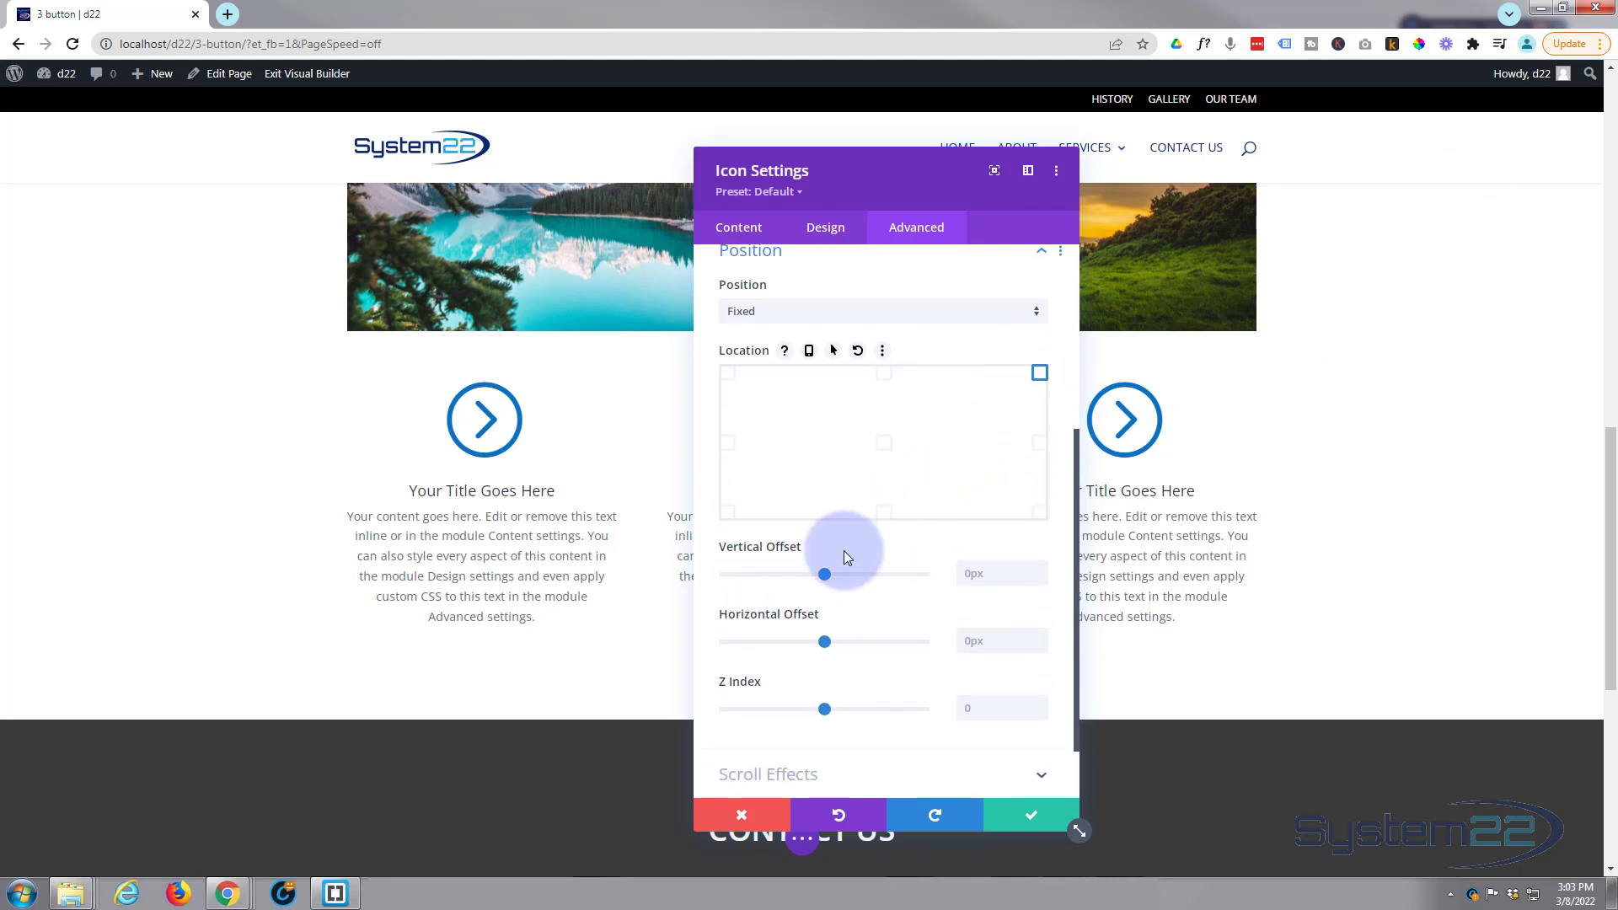
drag(824, 574, 836, 573)
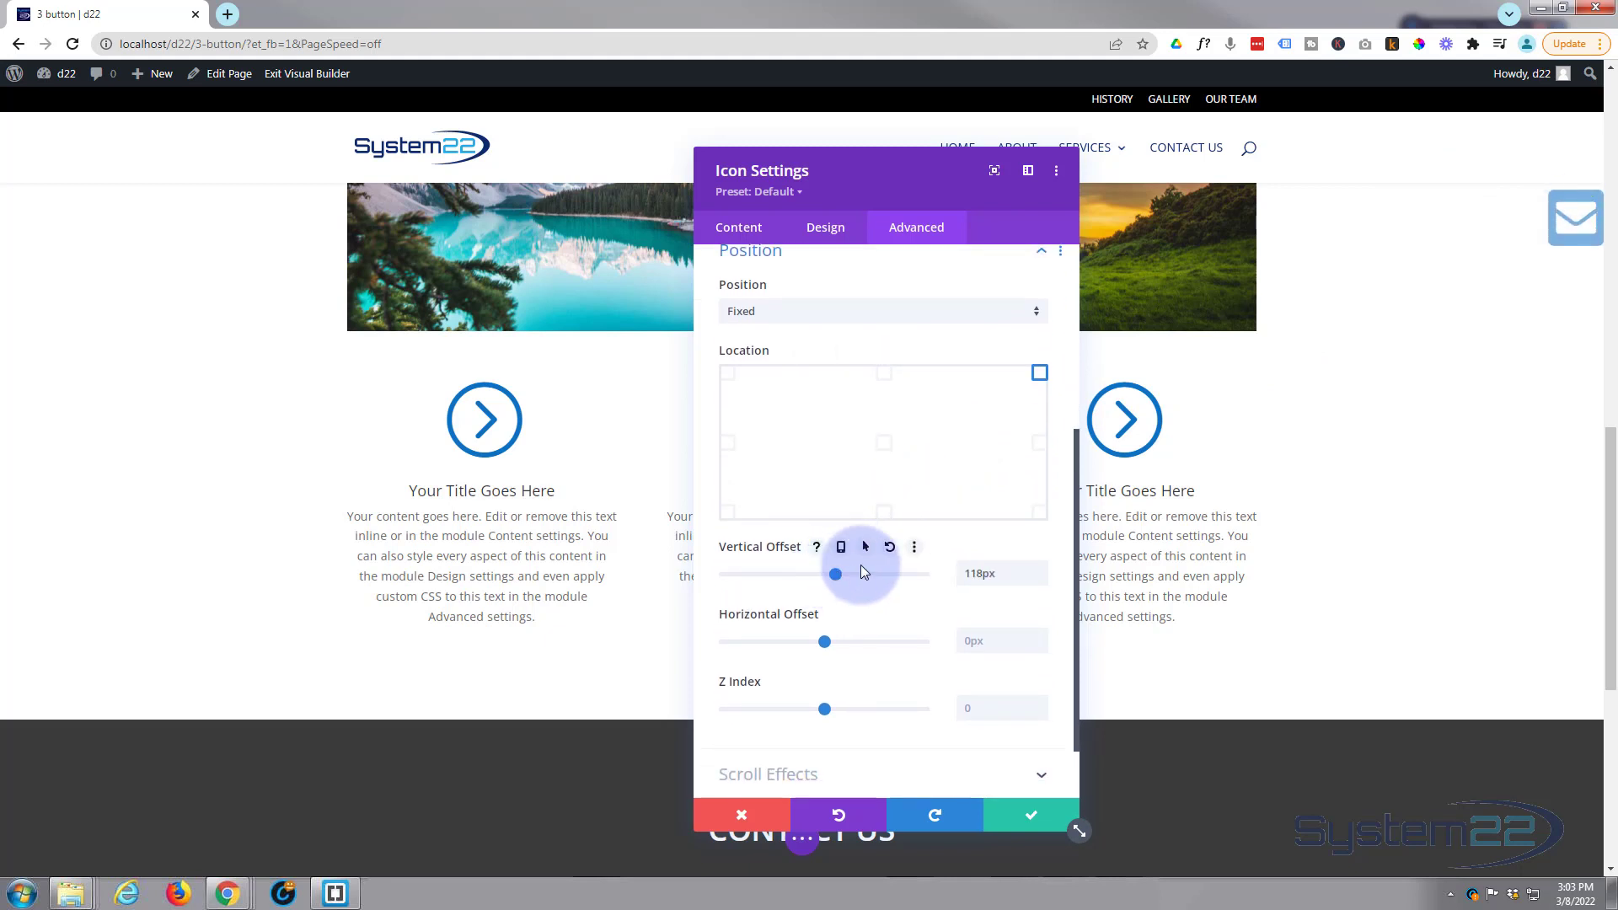
click(1040, 637)
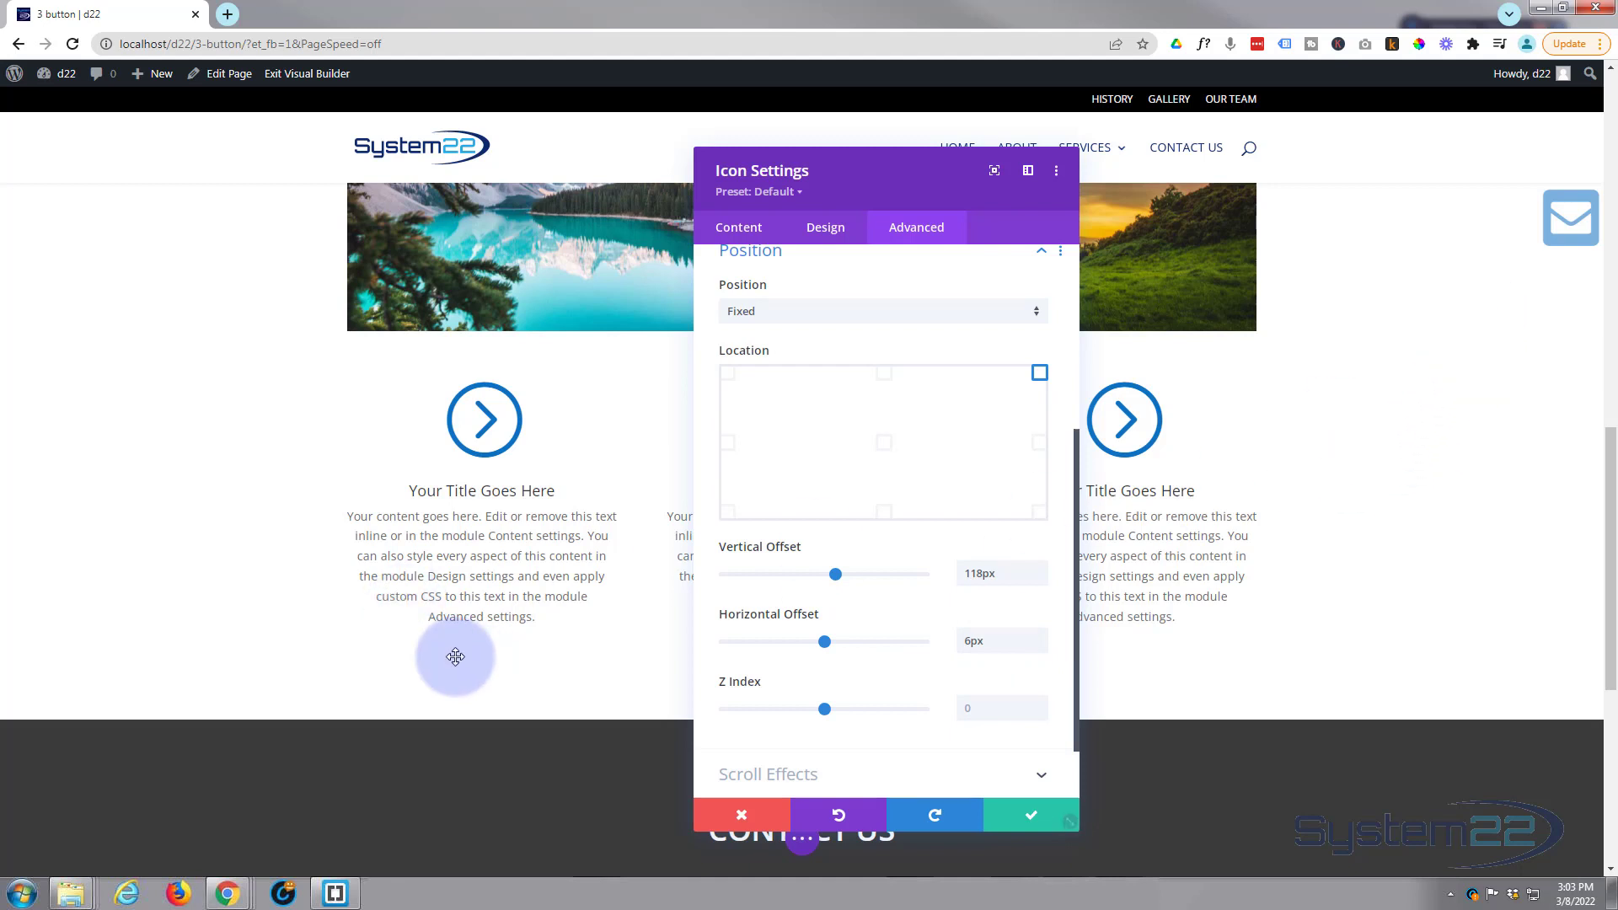
scroll(407, 614, down, 2)
scroll(405, 612, down, 1)
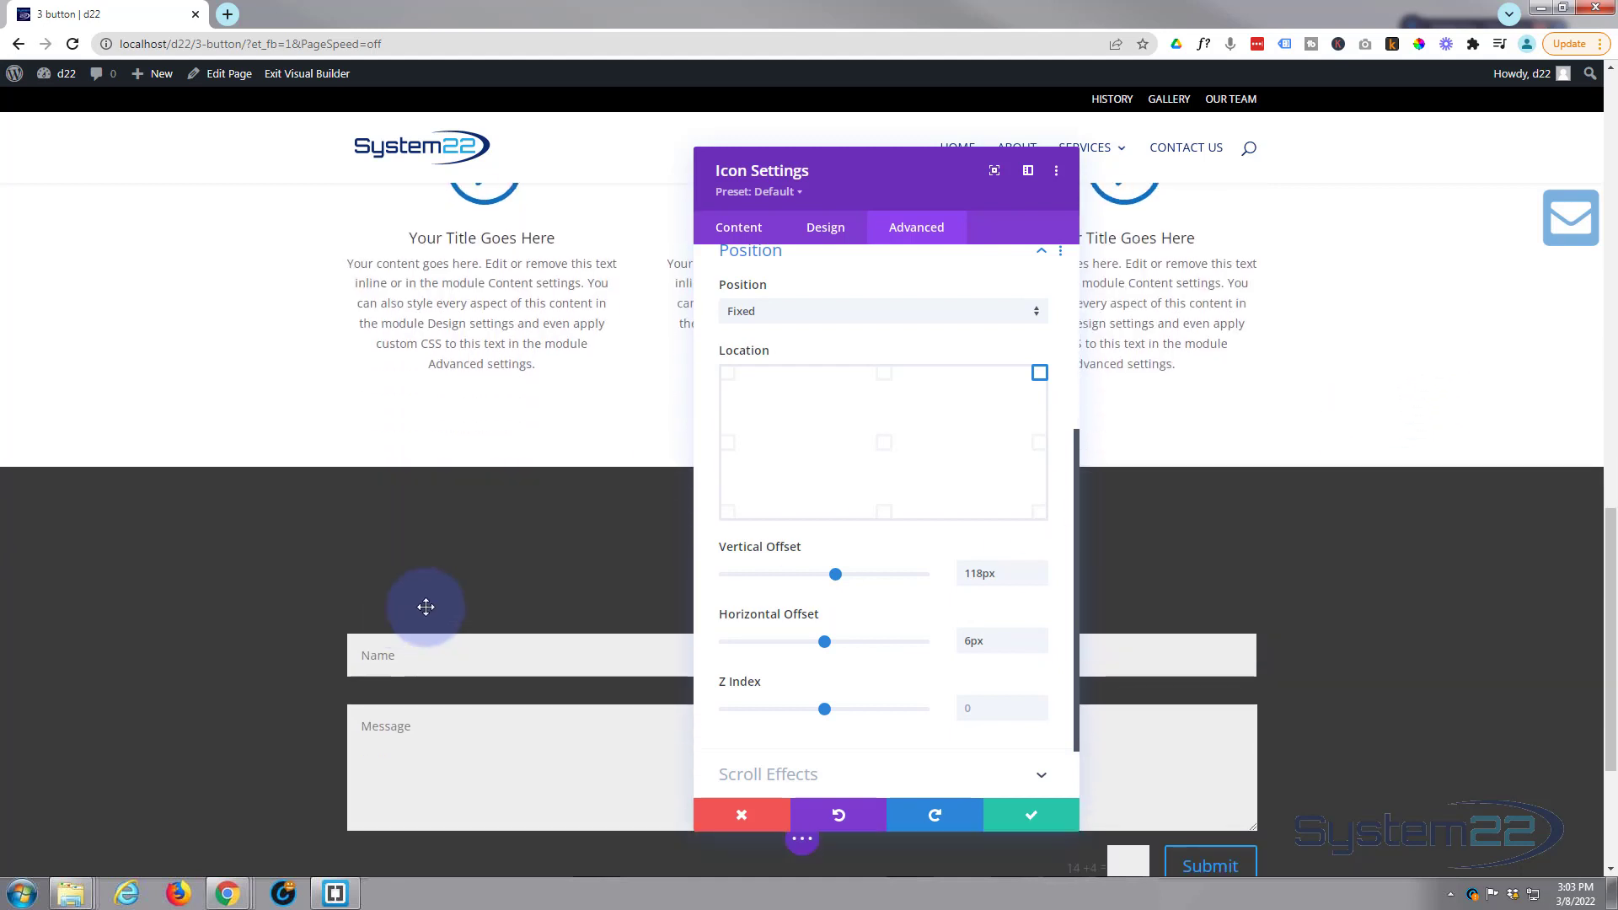
Save the icon module, then give the Contact Us section the CSS ID 'contact' and save.
click(1031, 817)
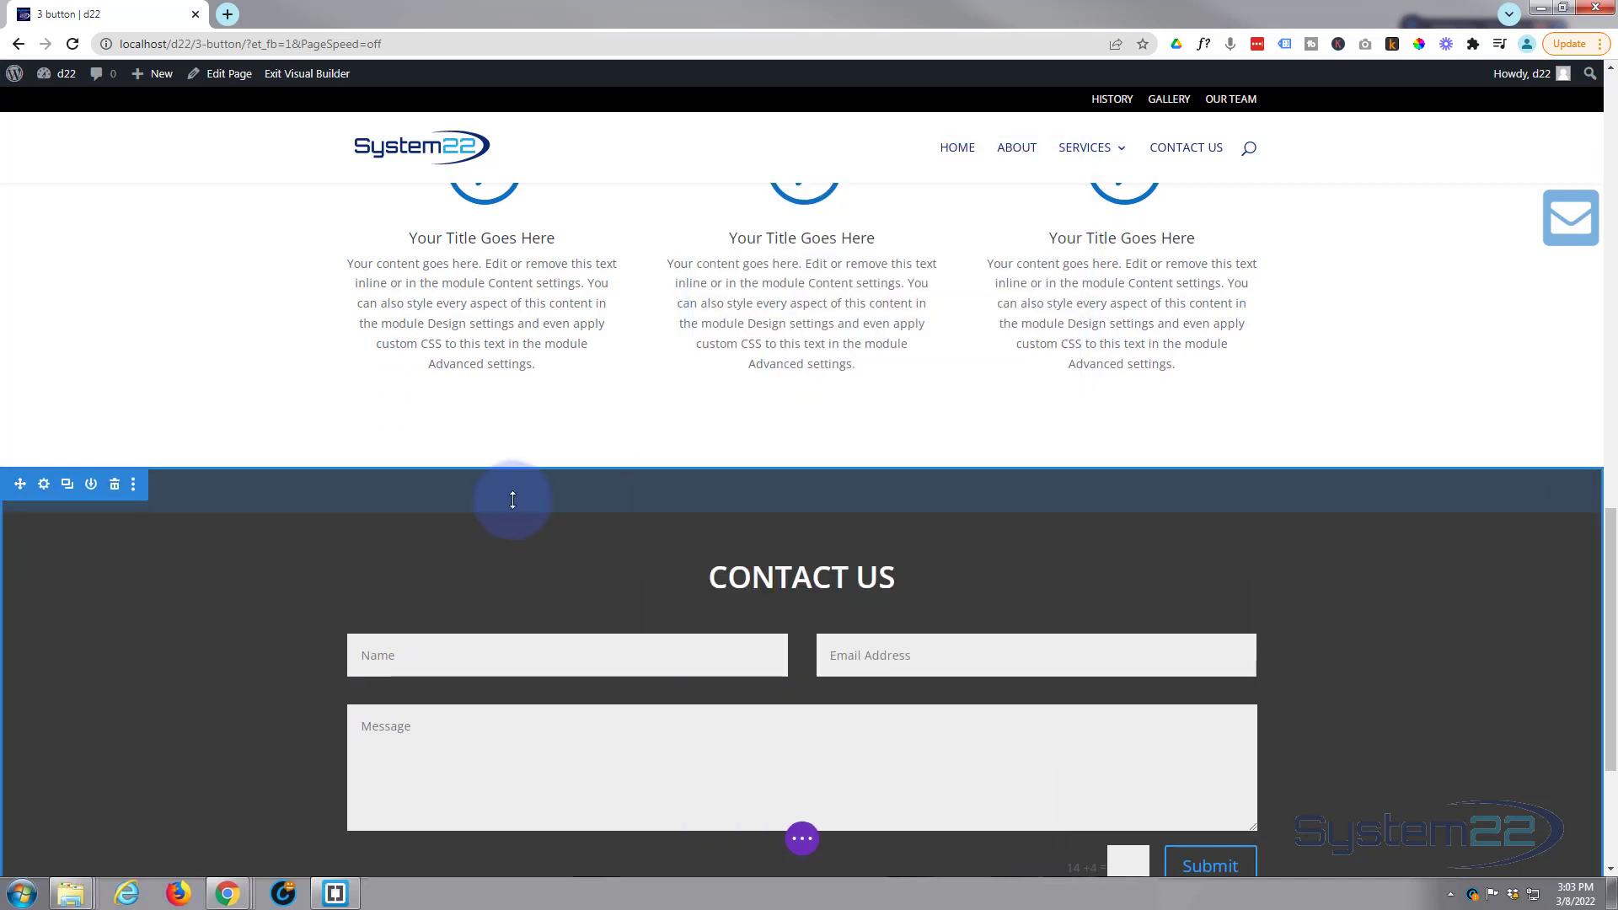
click(43, 485)
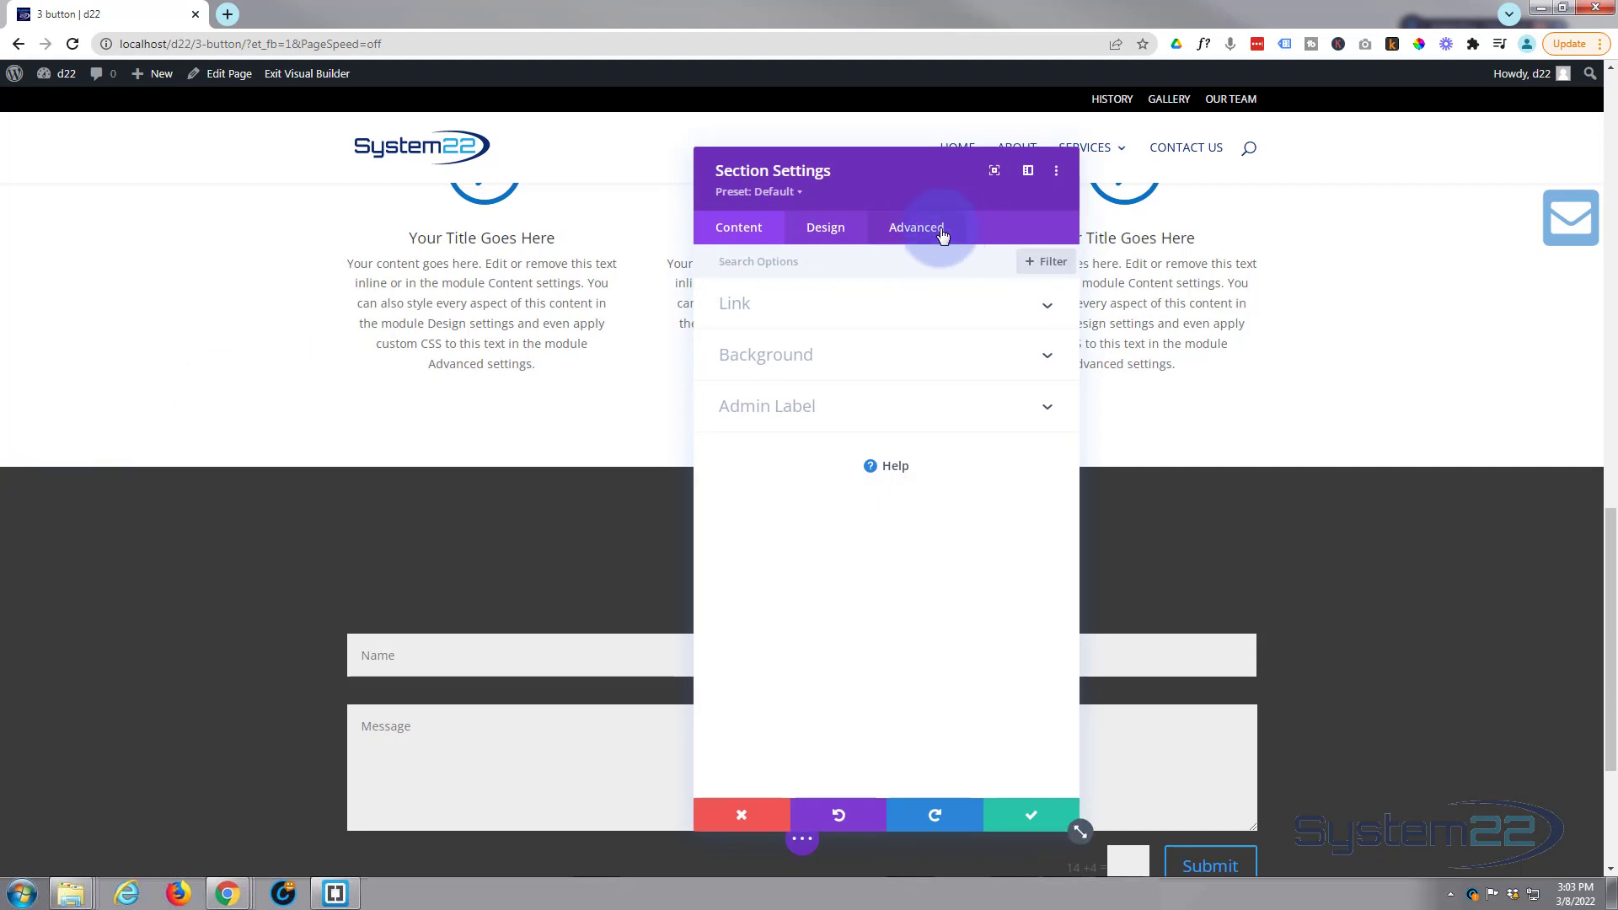
click(915, 231)
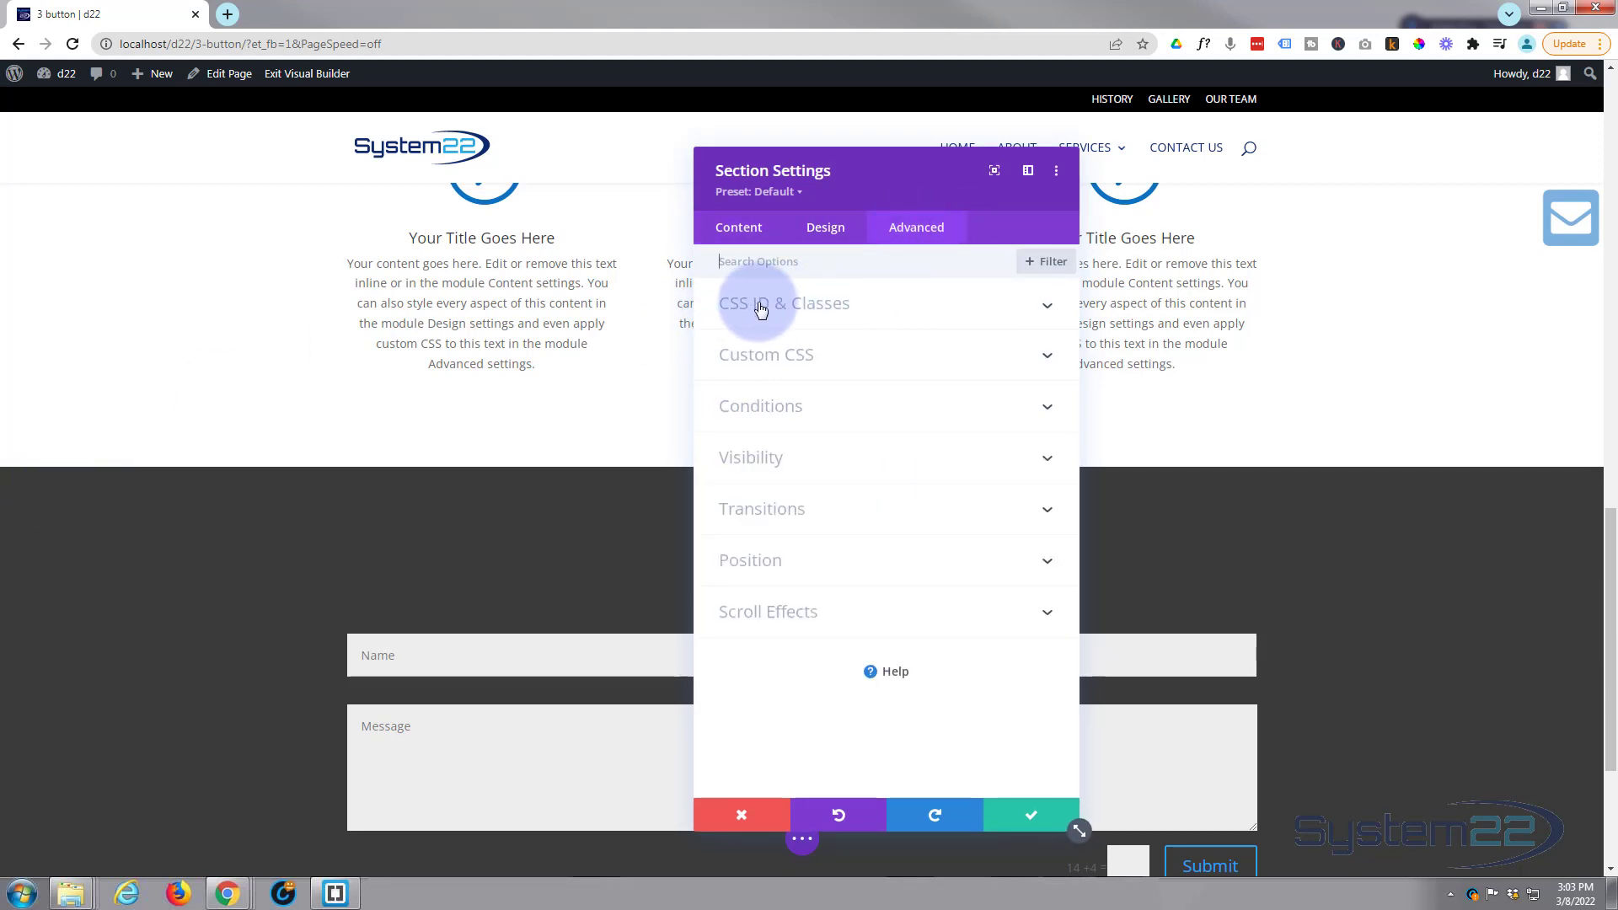
click(837, 305)
click(755, 365)
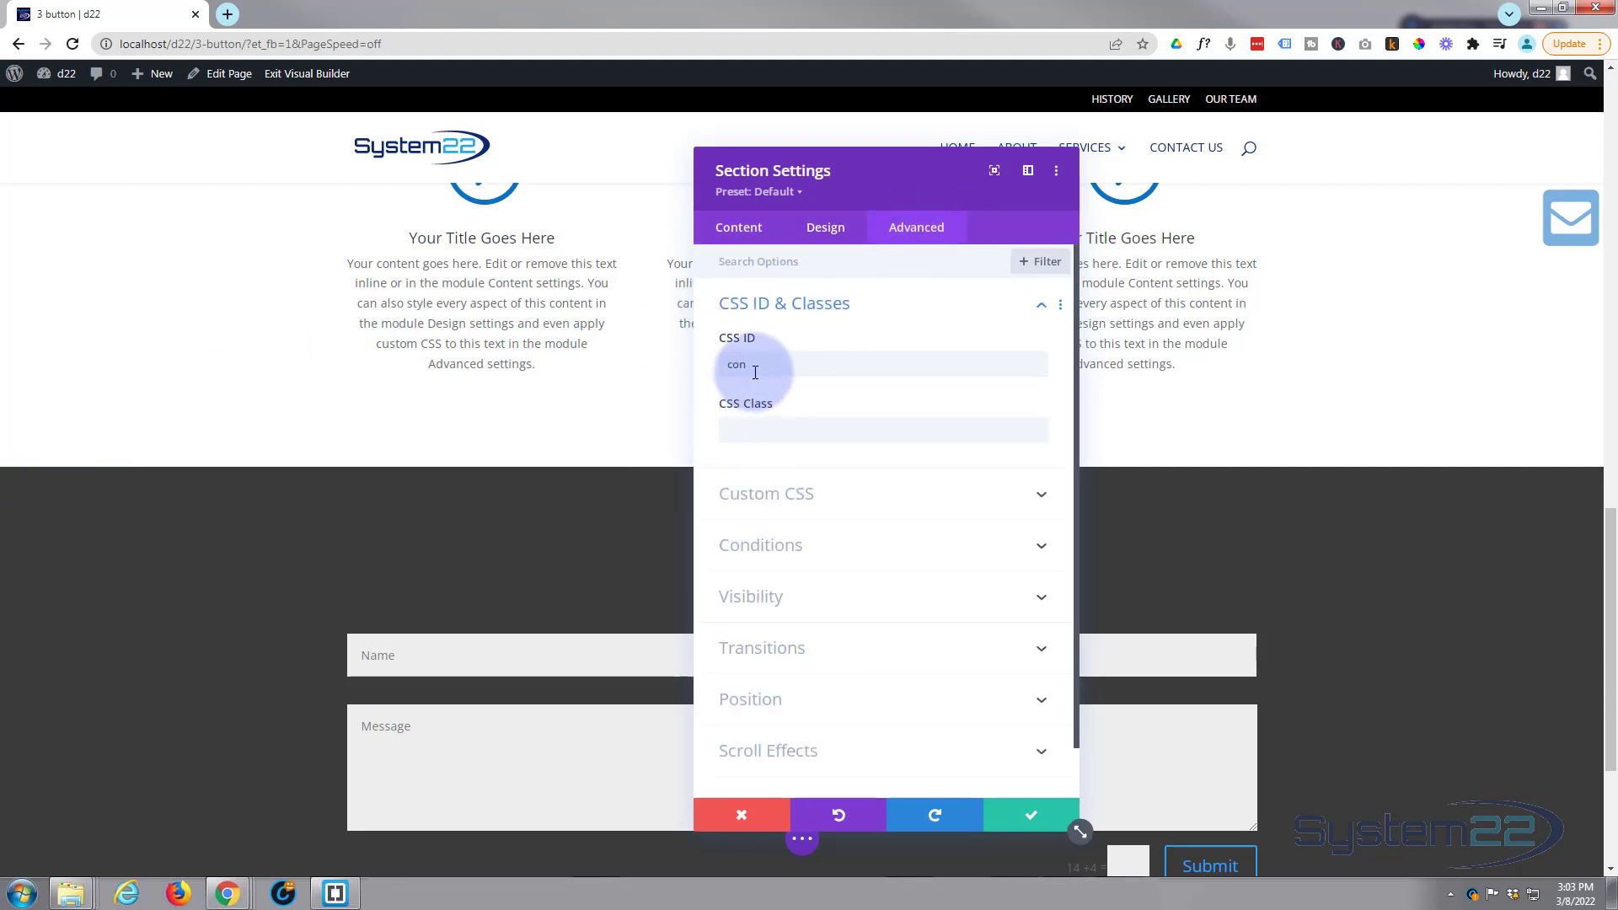
text(con)
drag(755, 366, 715, 367)
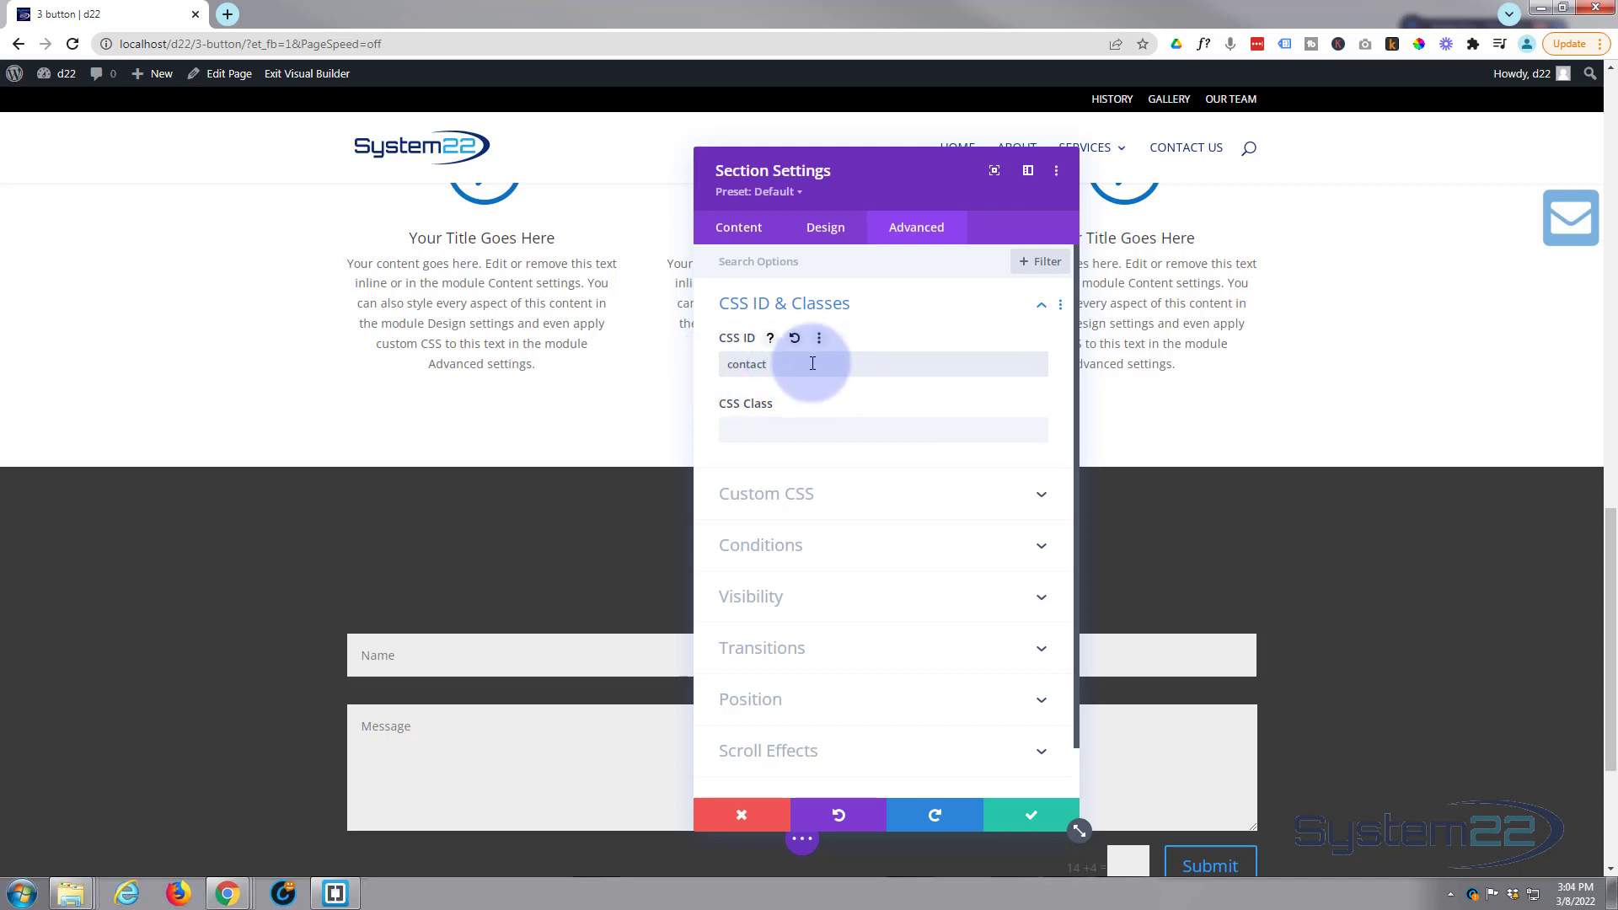
click(1034, 818)
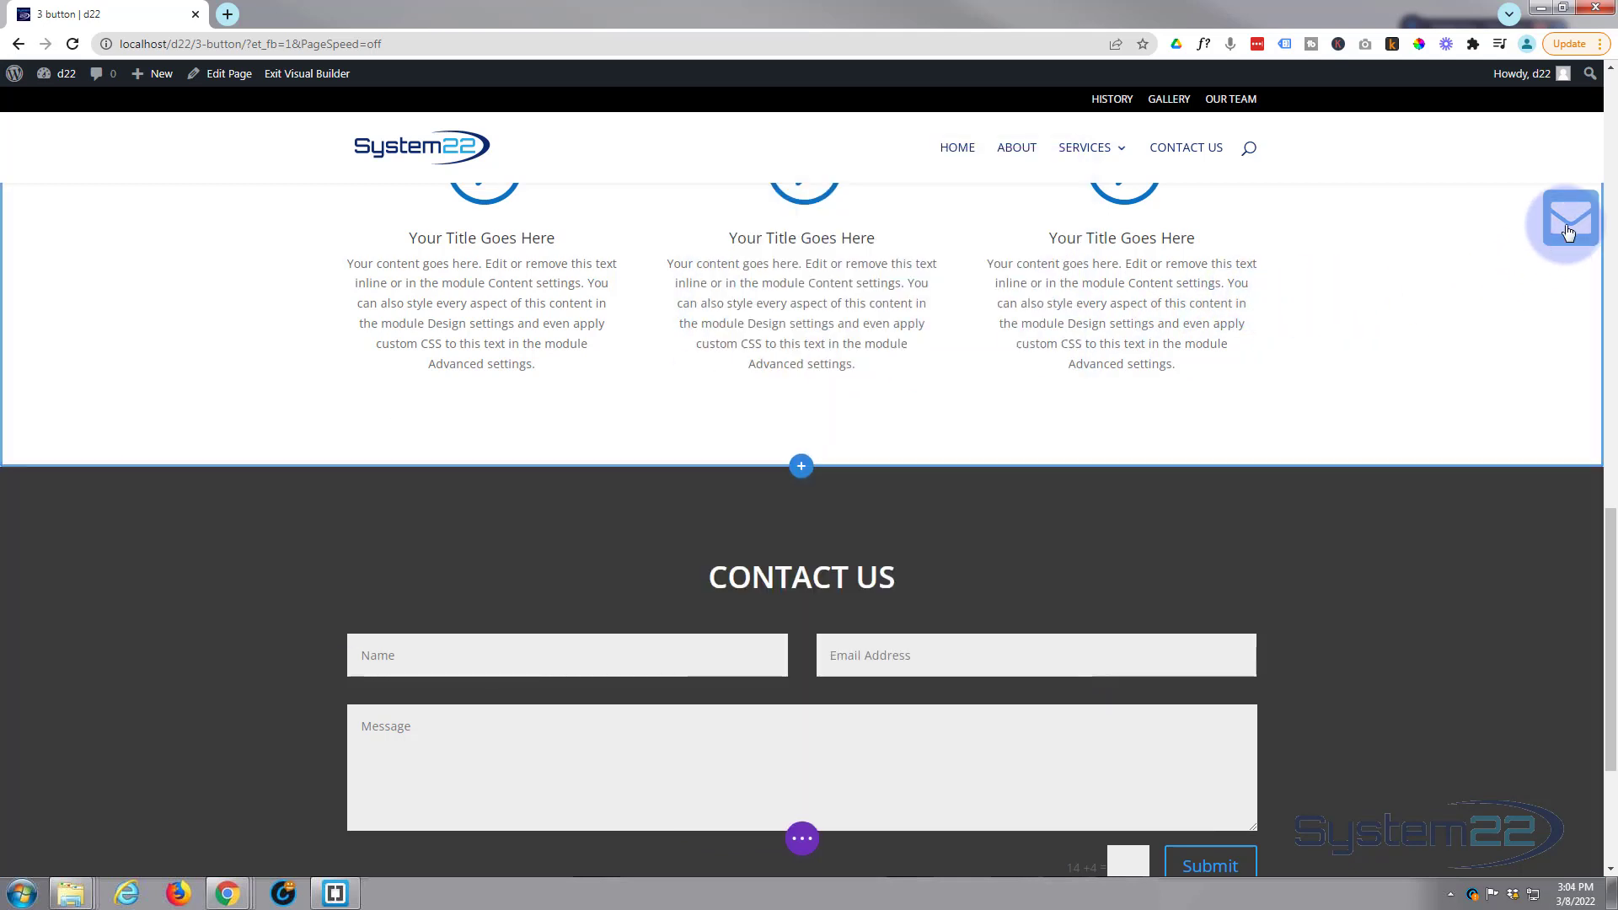
Link the envelope icon to '#contact' in the same window and save.
click(1540, 196)
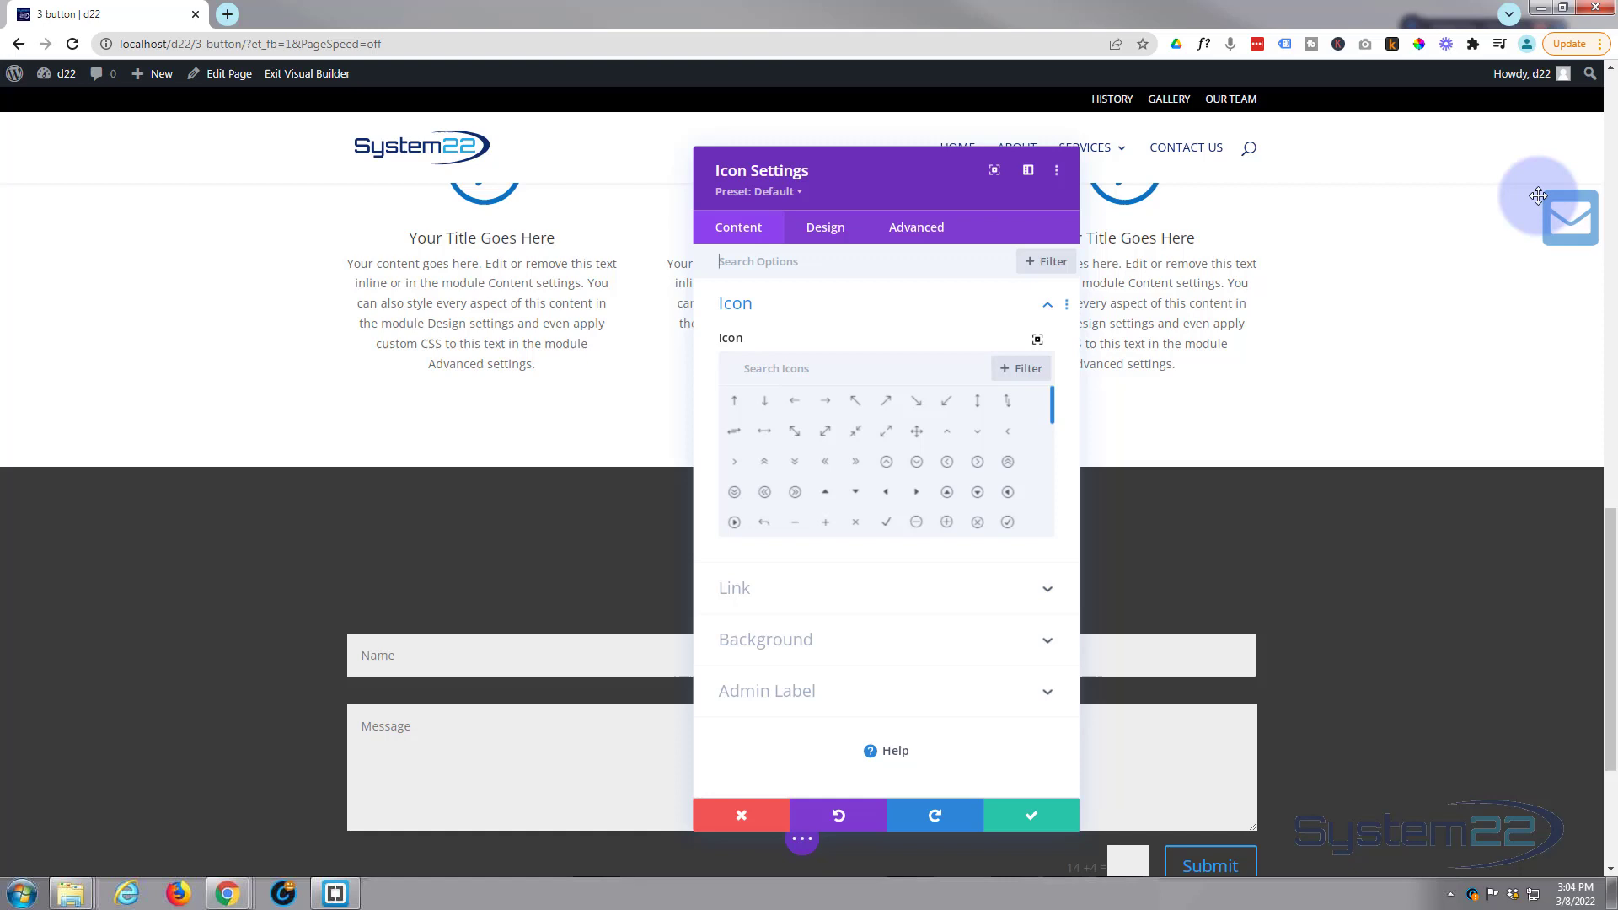
click(788, 587)
click(742, 423)
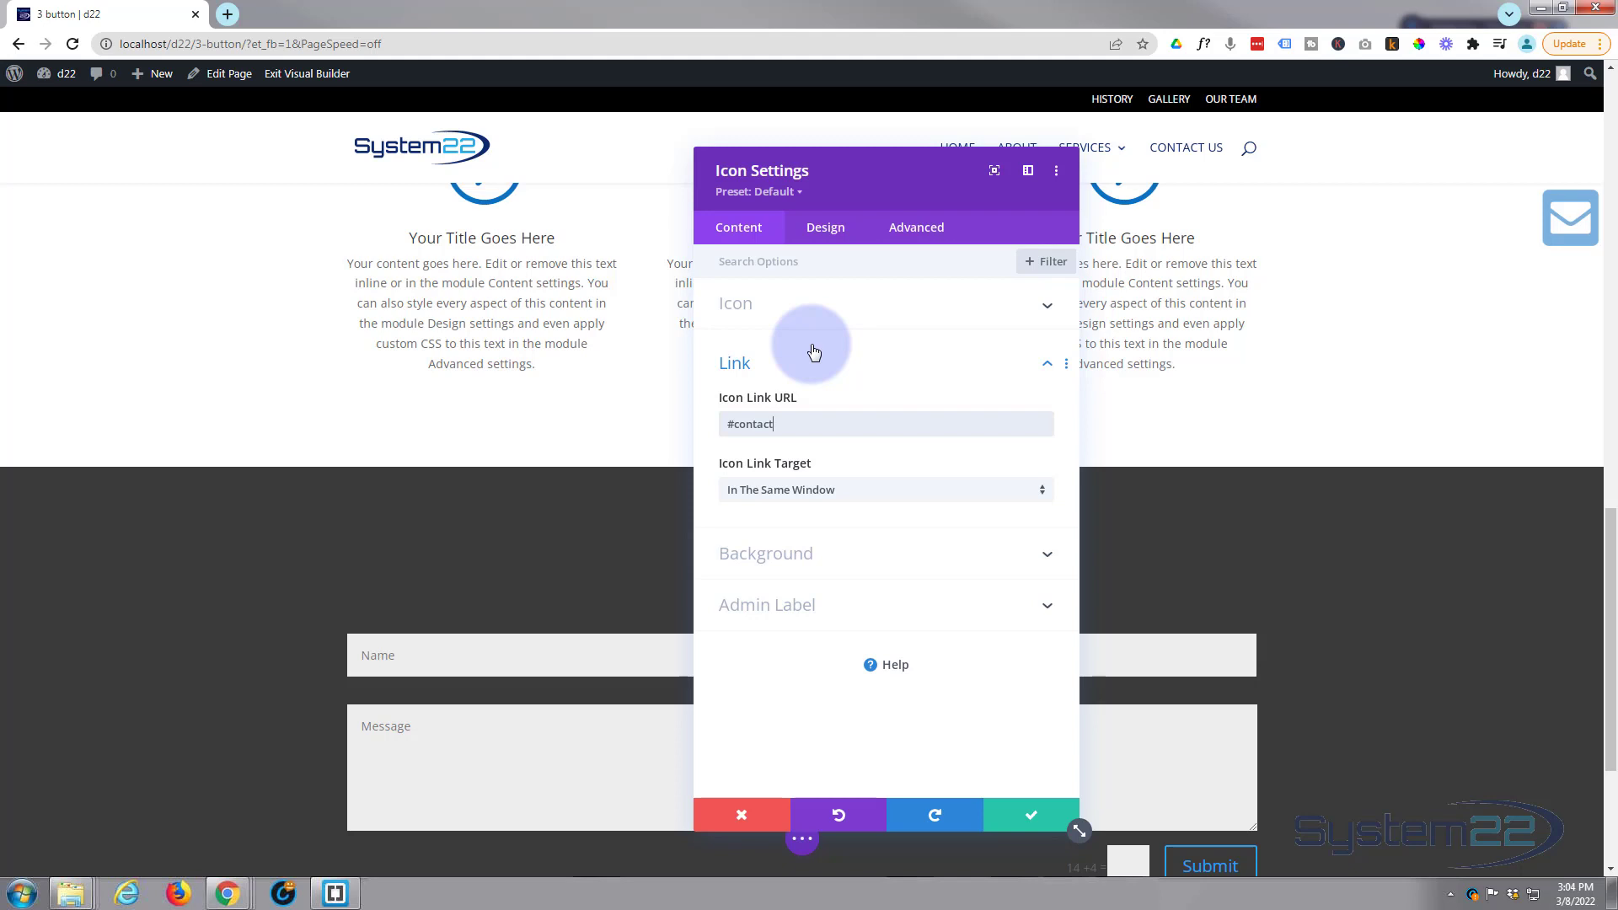
click(1043, 819)
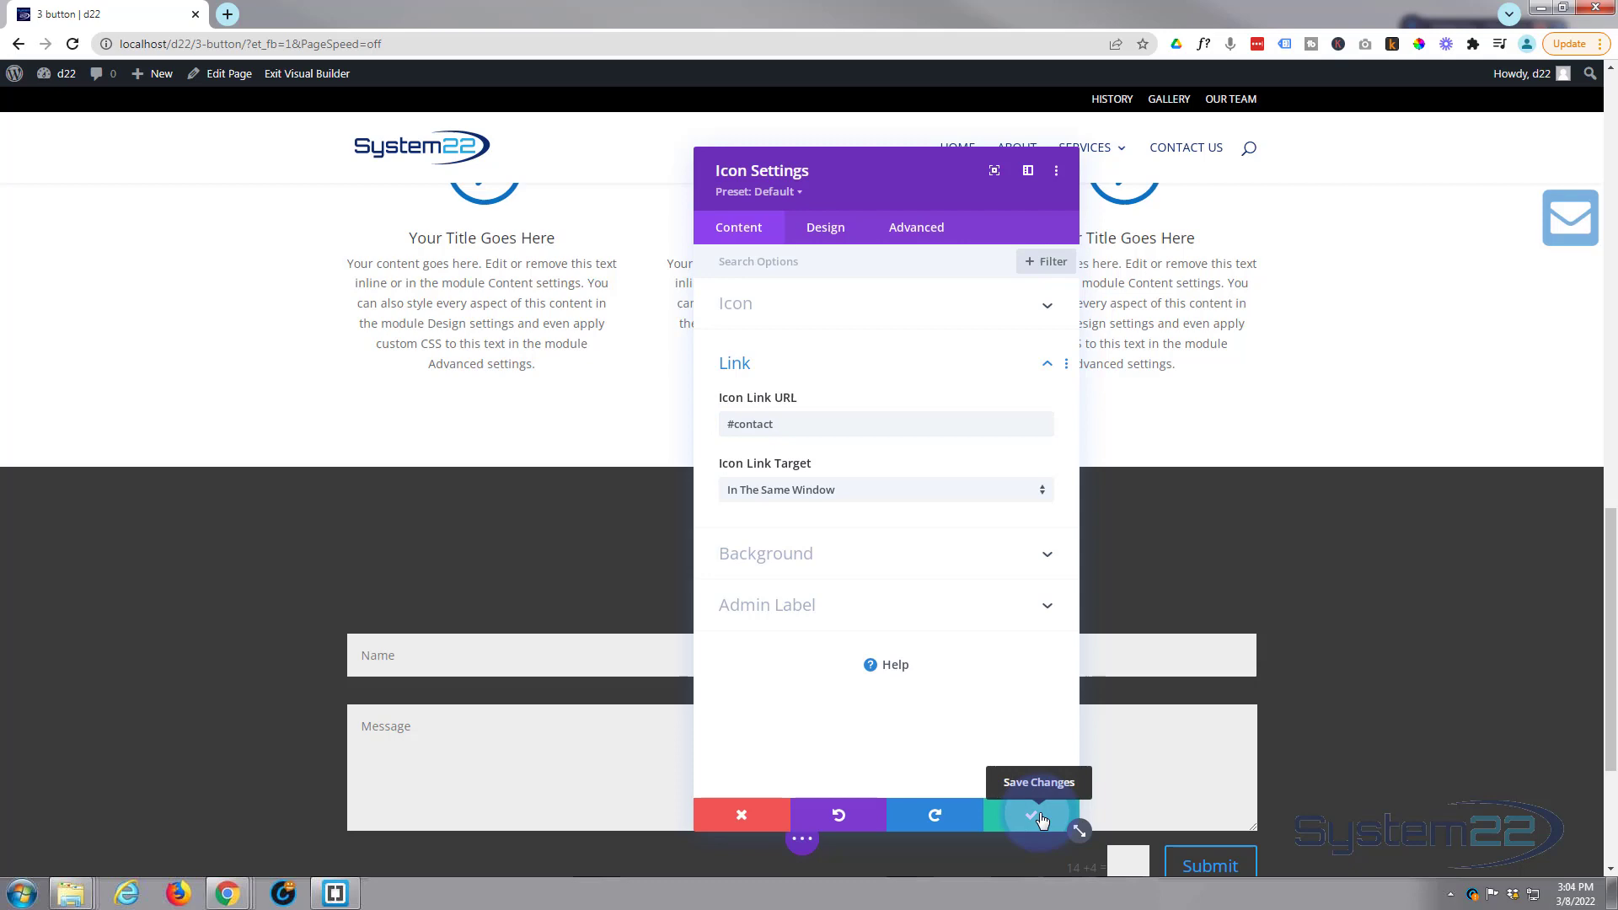
scroll(1323, 371, up, 8)
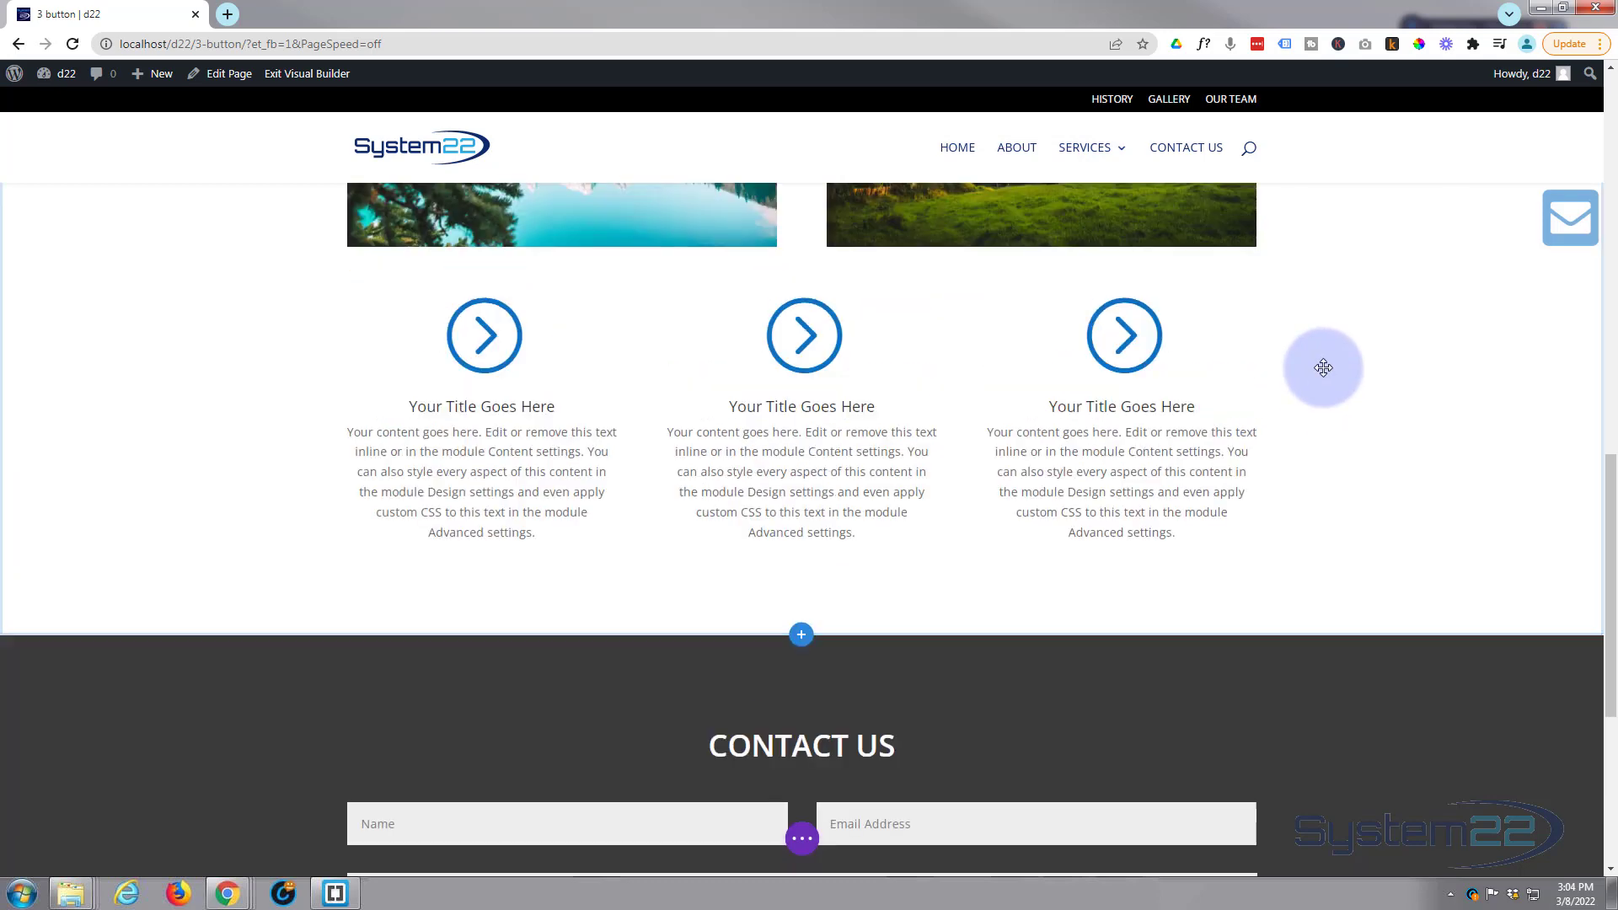
scroll(1323, 367, up, 8)
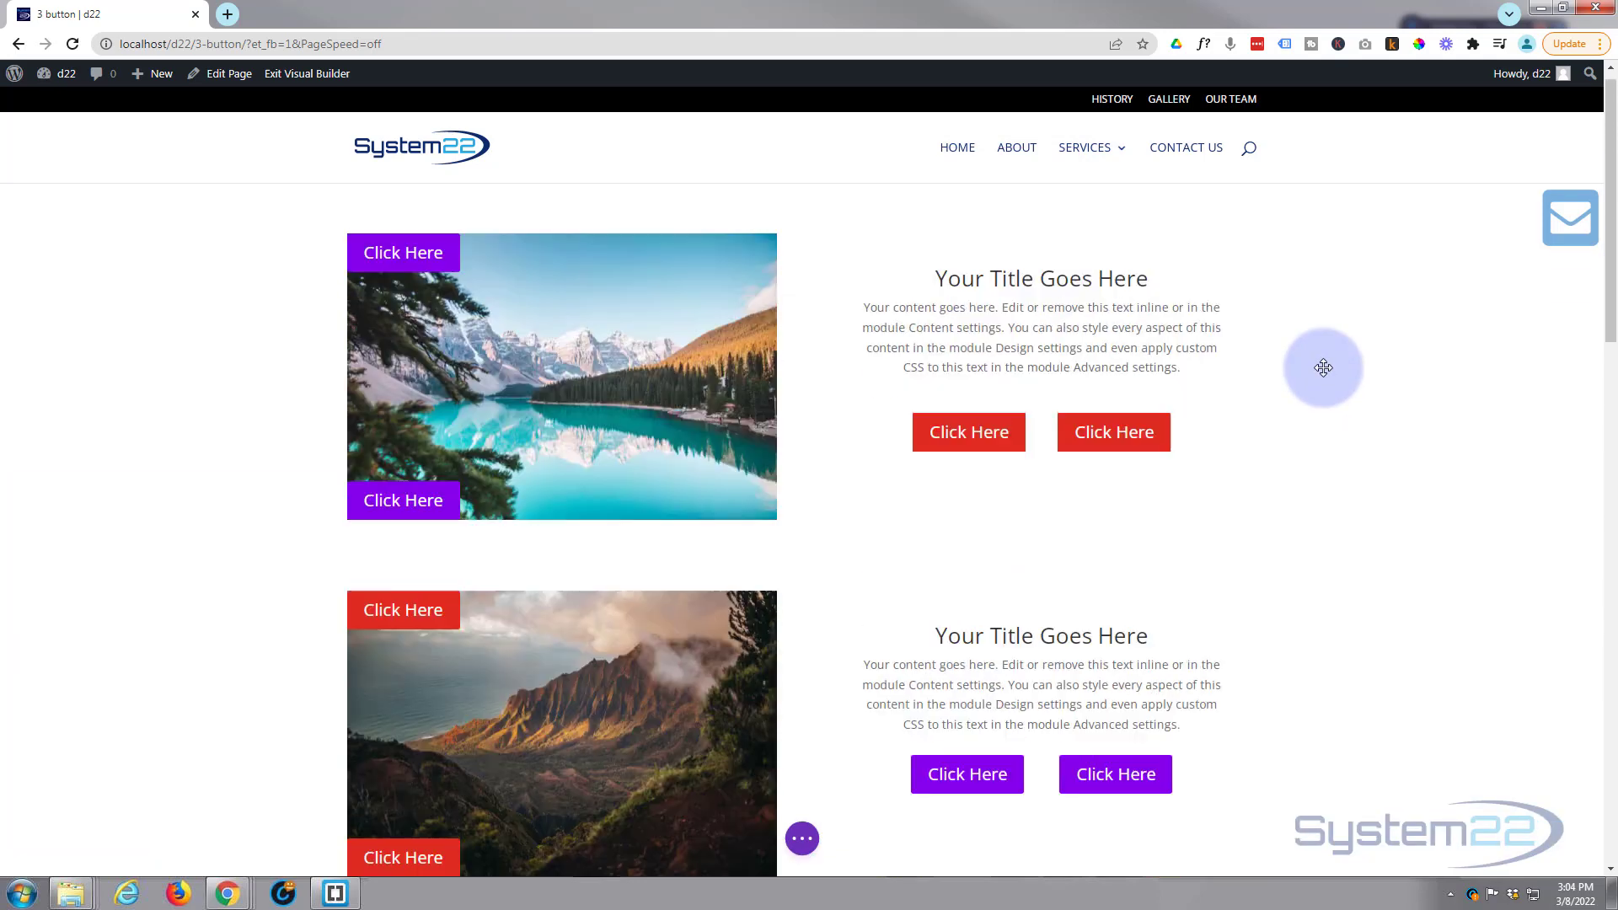
scroll(1323, 368, down, 7)
scroll(1323, 367, down, 6)
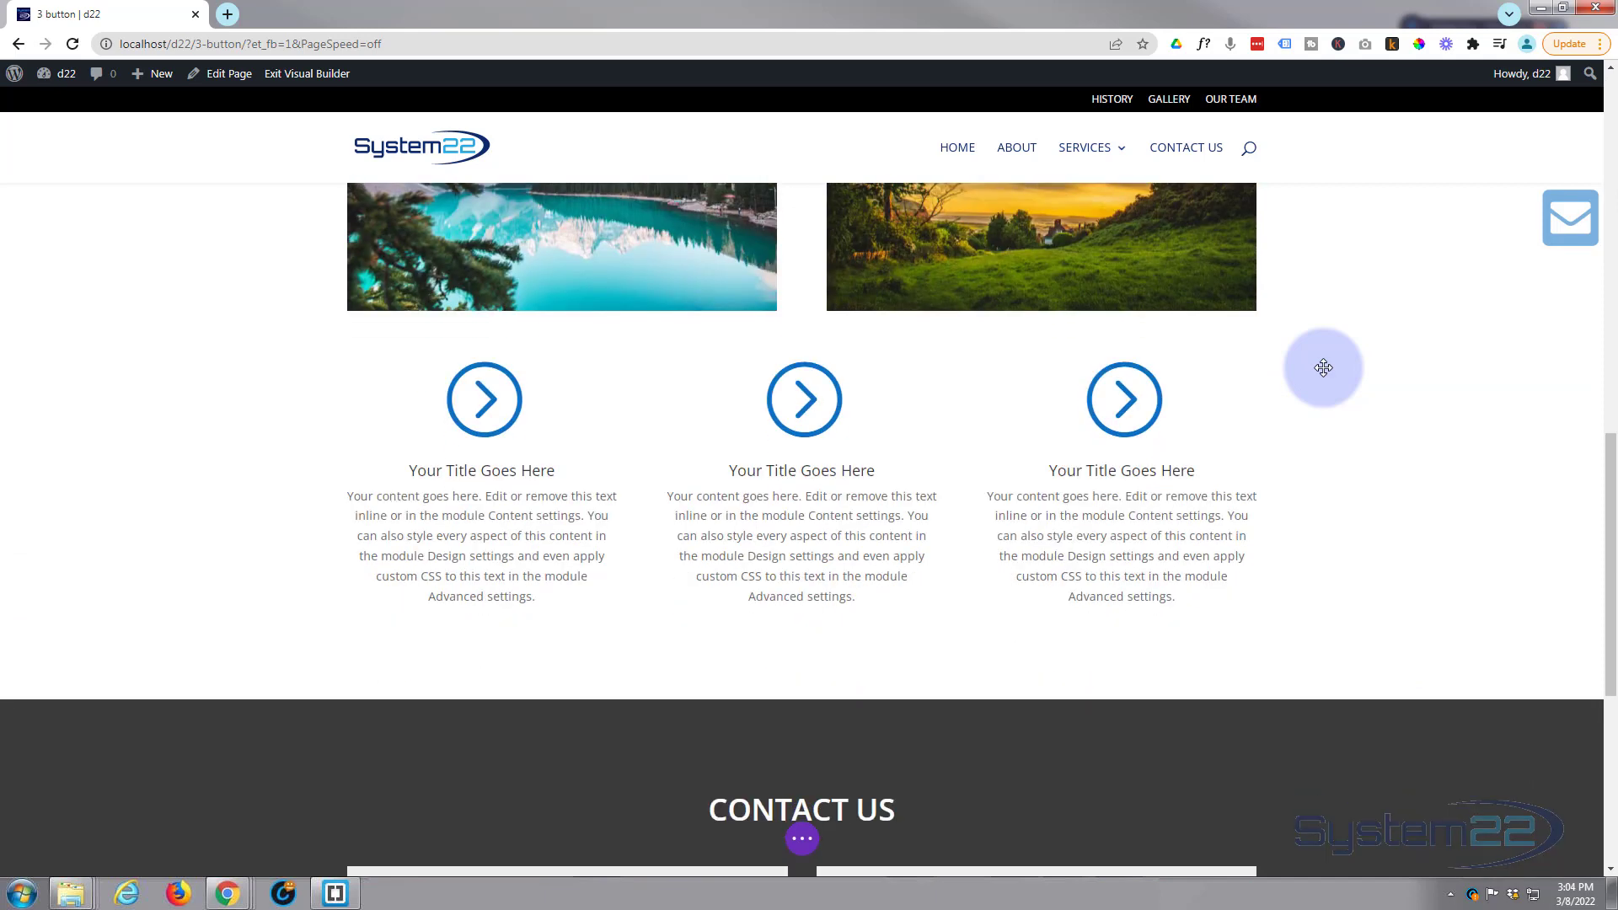
scroll(1323, 367, up, 6)
scroll(1323, 367, up, 7)
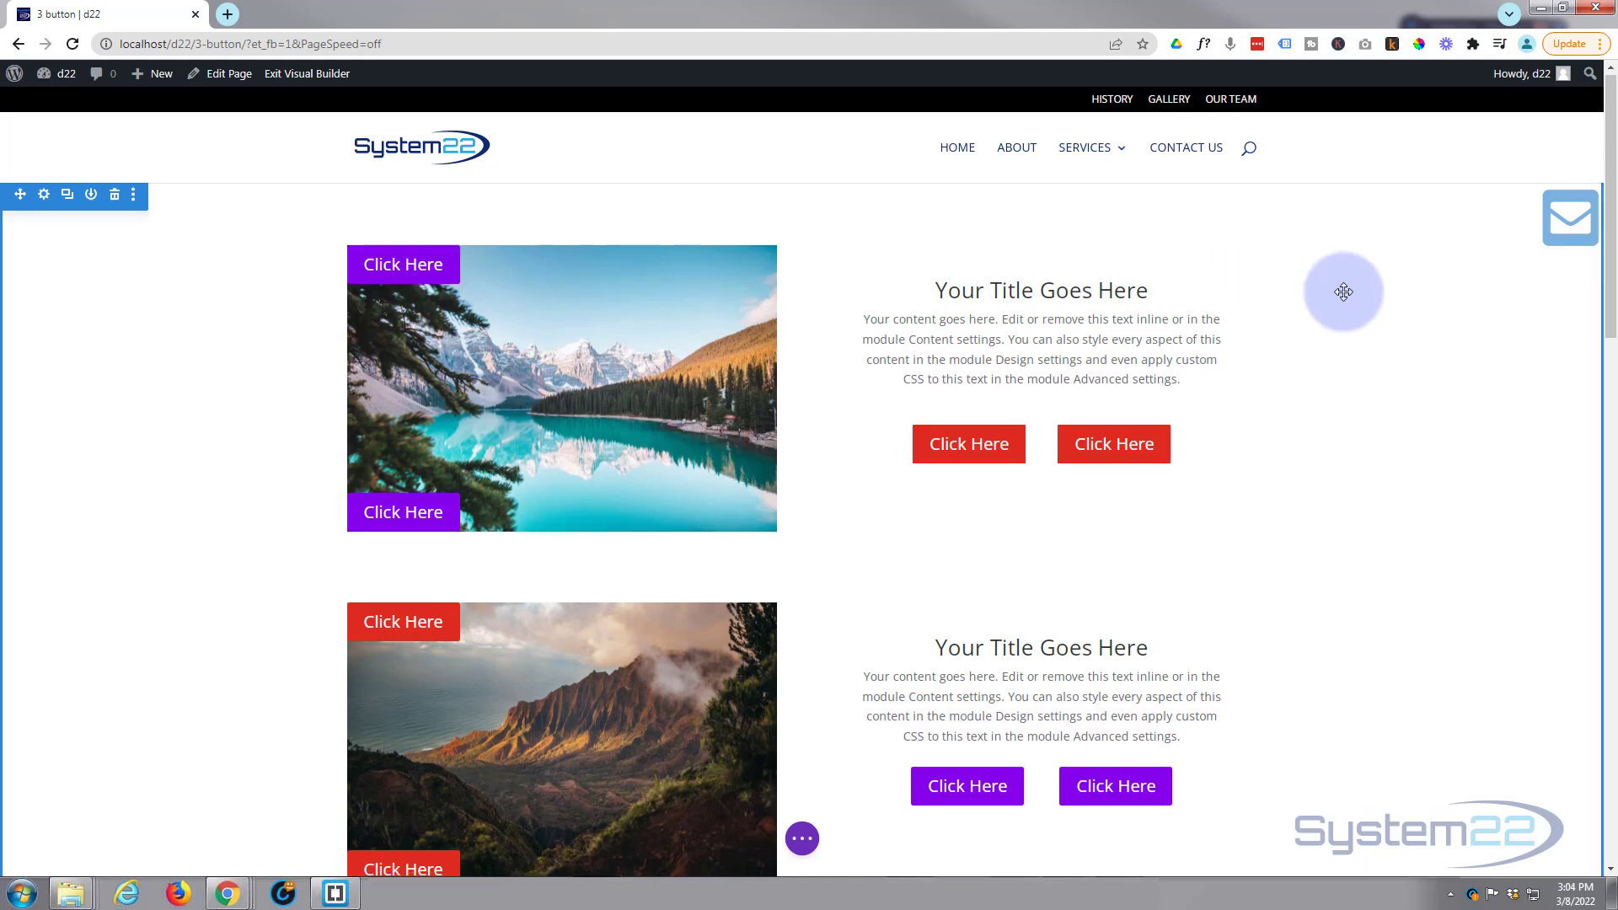
scroll(1344, 289, down, 4)
scroll(1344, 292, down, 7)
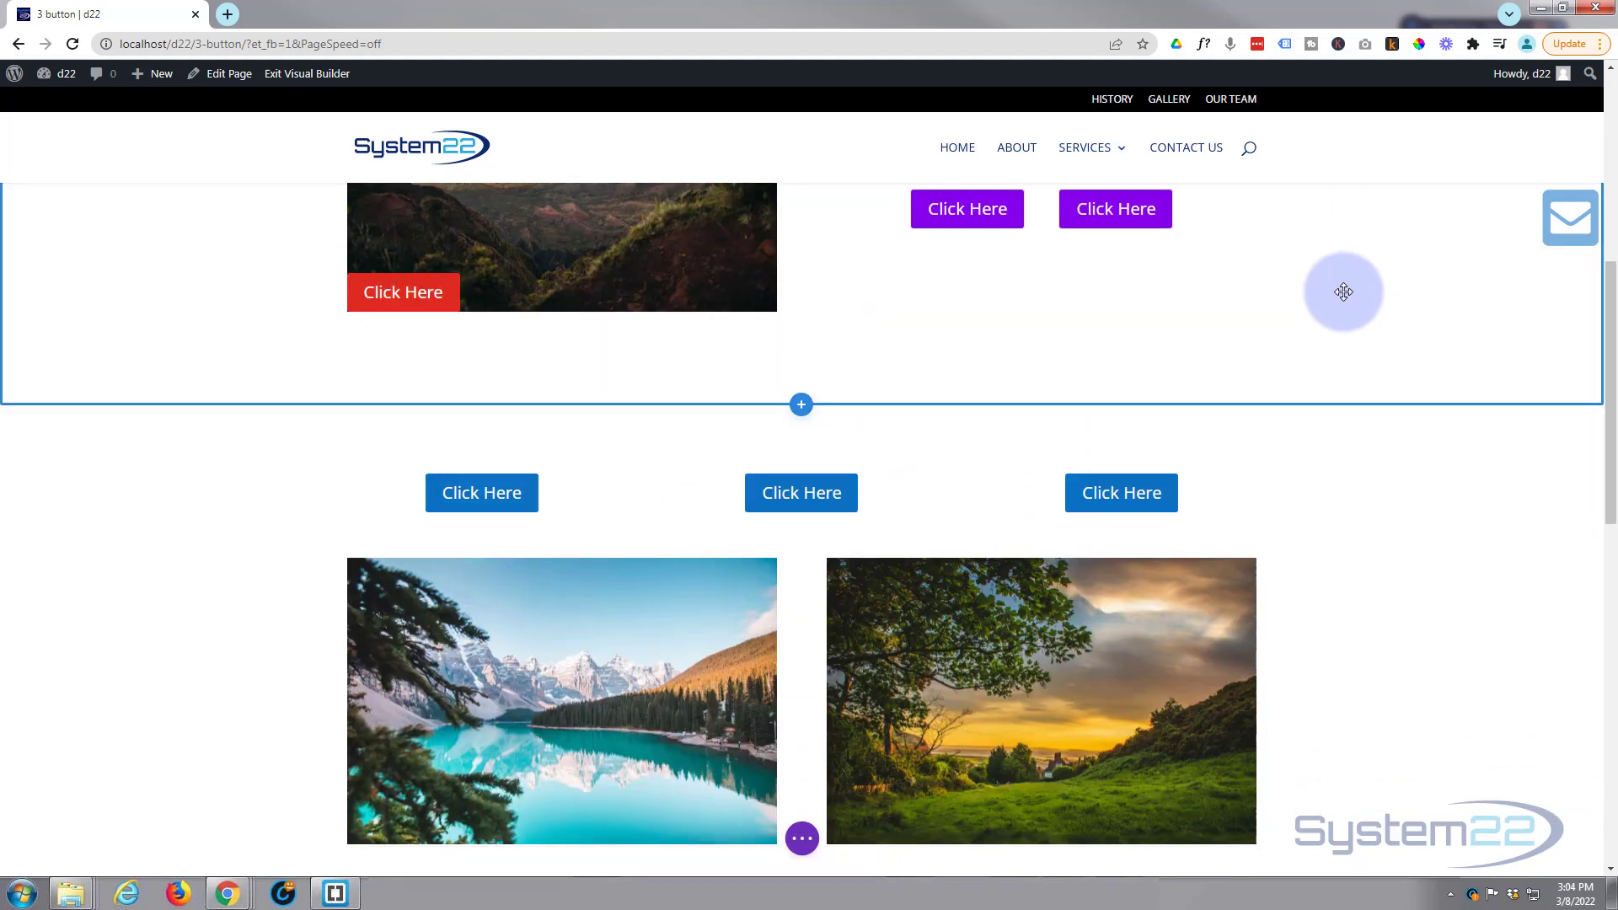
scroll(1343, 292, down, 7)
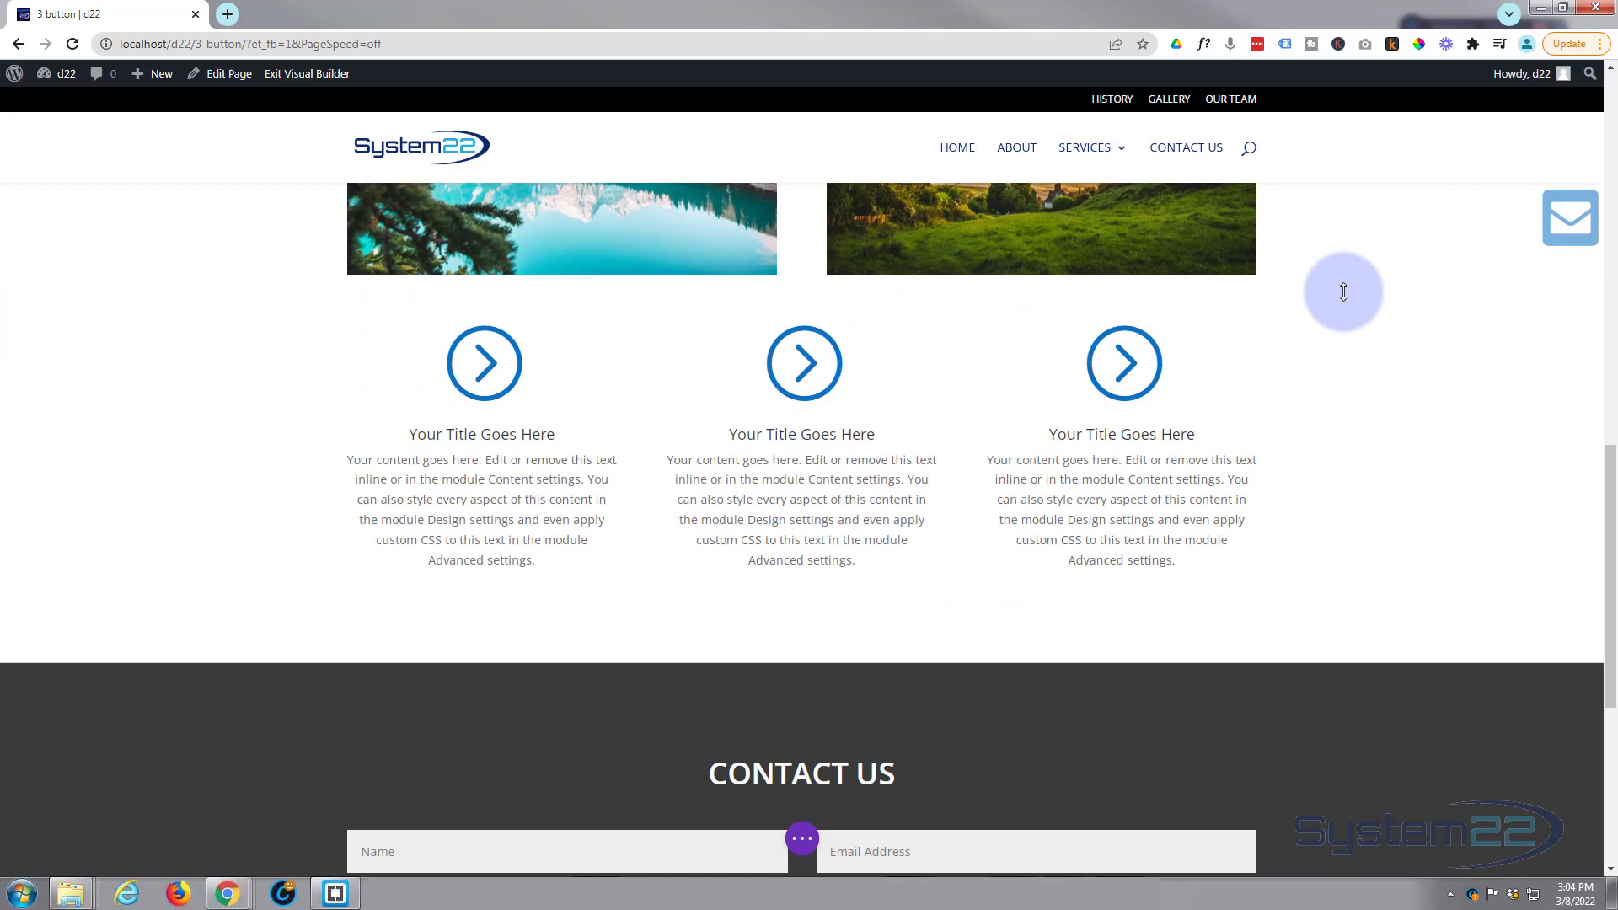
scroll(1343, 292, up, 3)
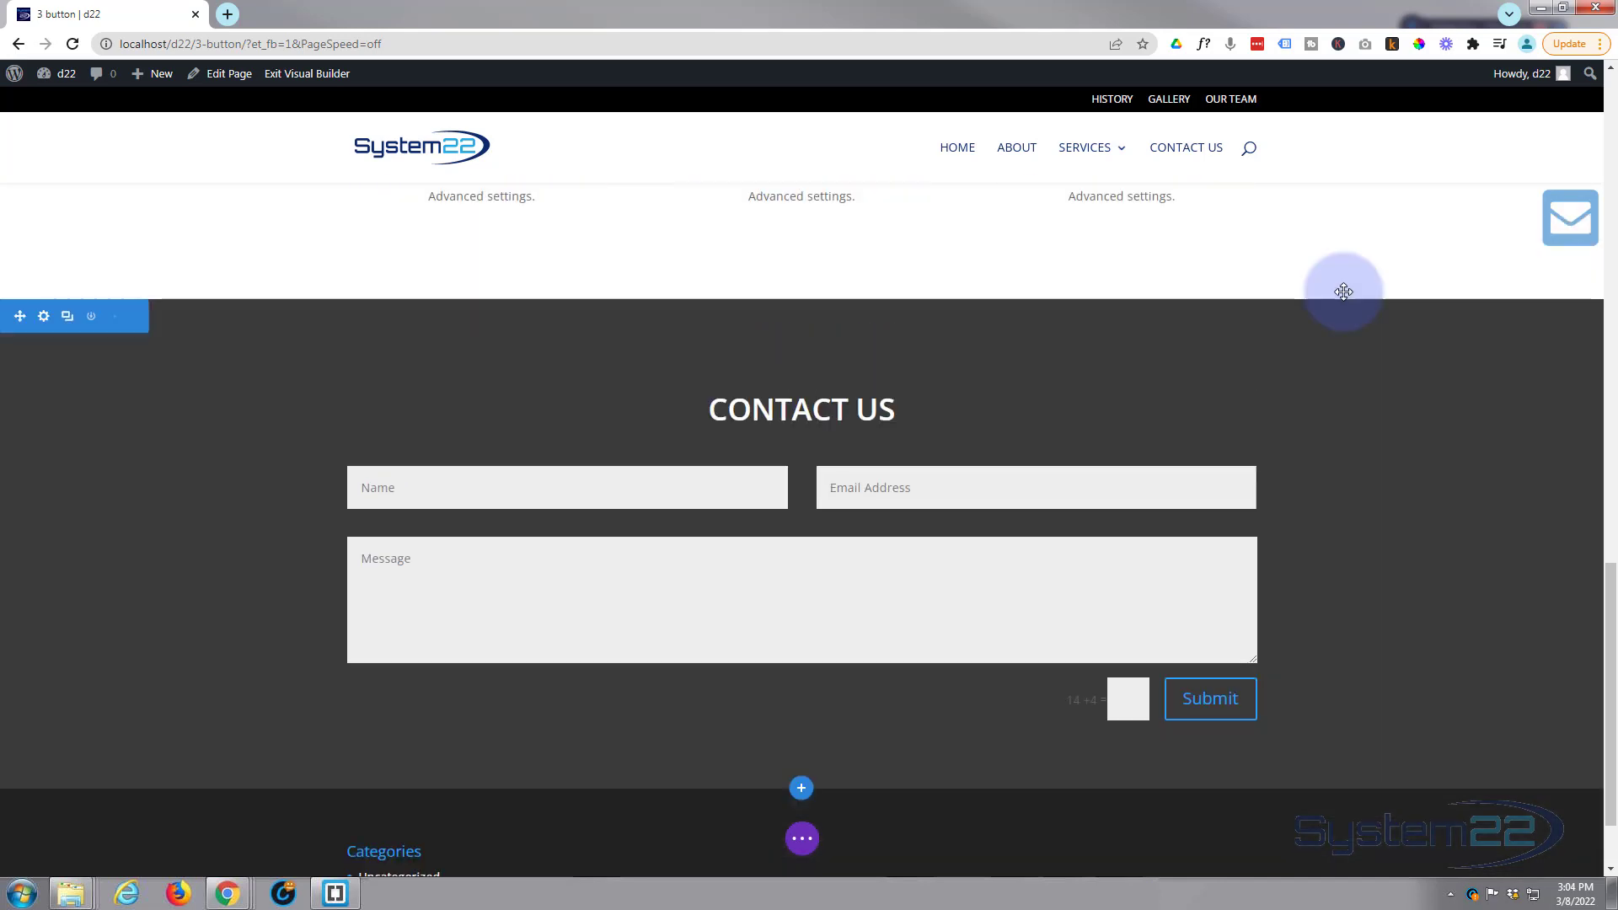
scroll(1343, 291, down, 2)
scroll(1343, 291, down, 1)
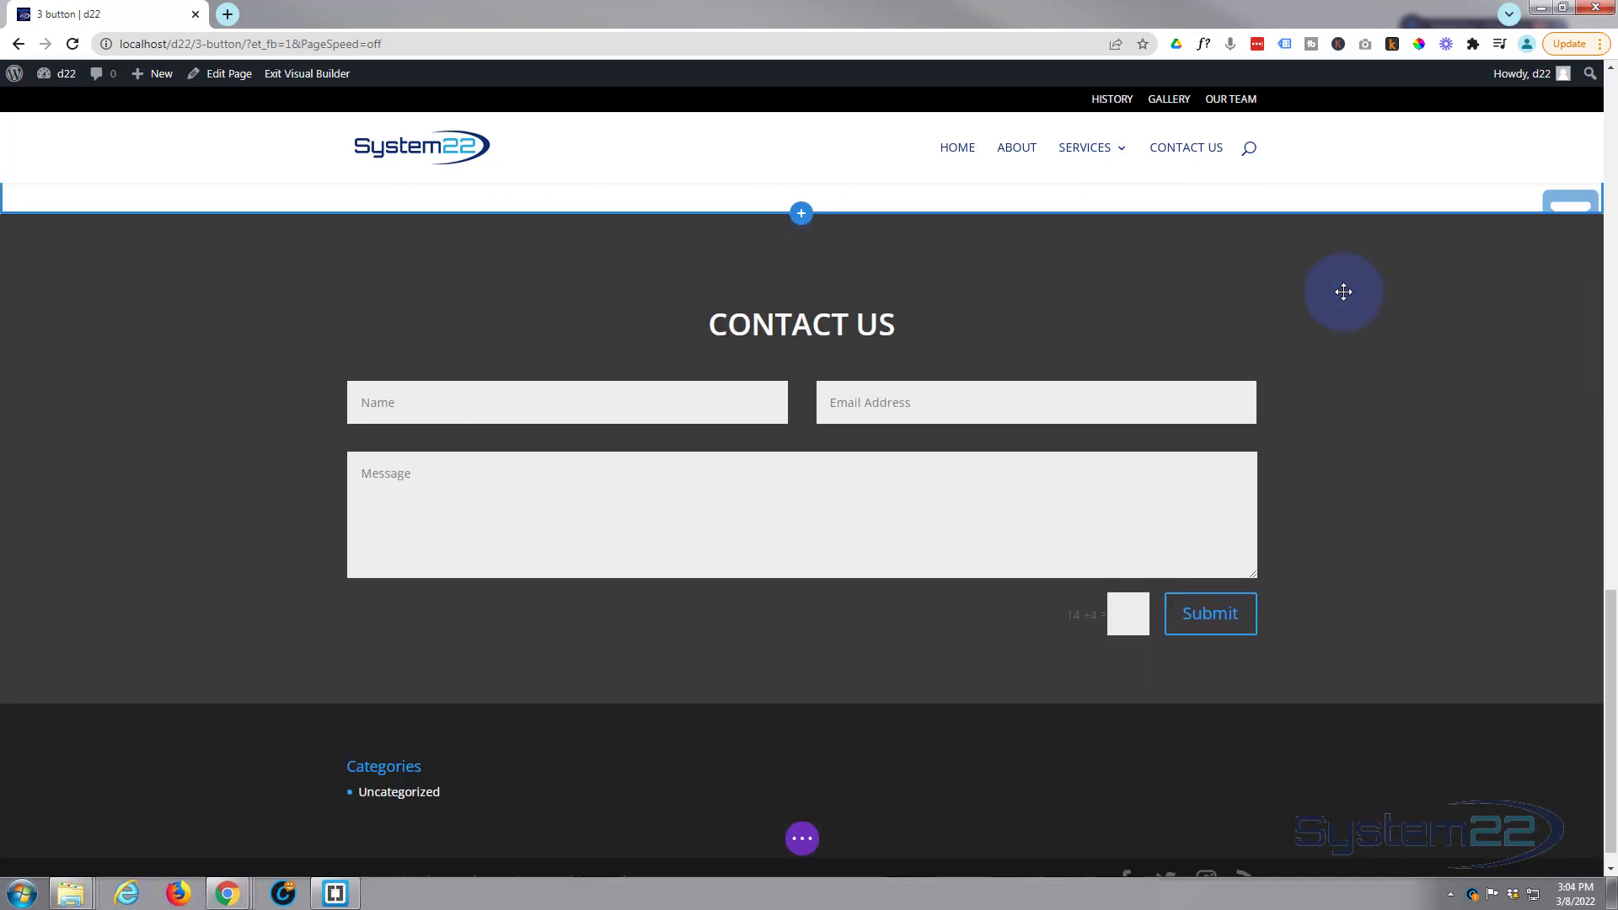
mouse_move(801, 659)
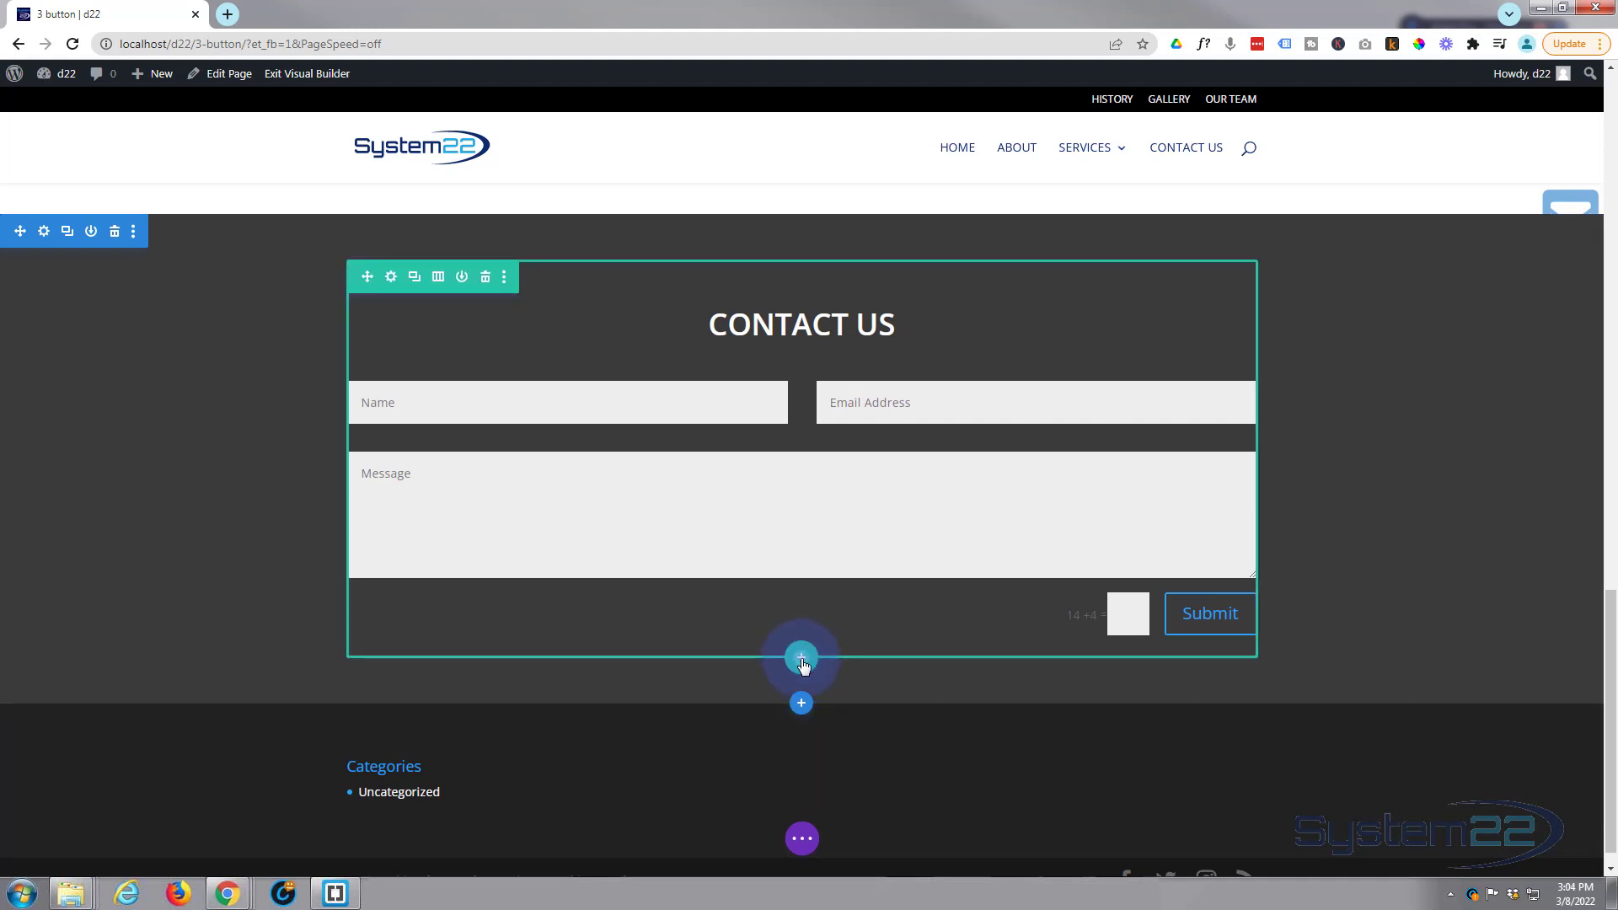
Add a one-column row with a Countdown Timer module below the contact form.
click(802, 660)
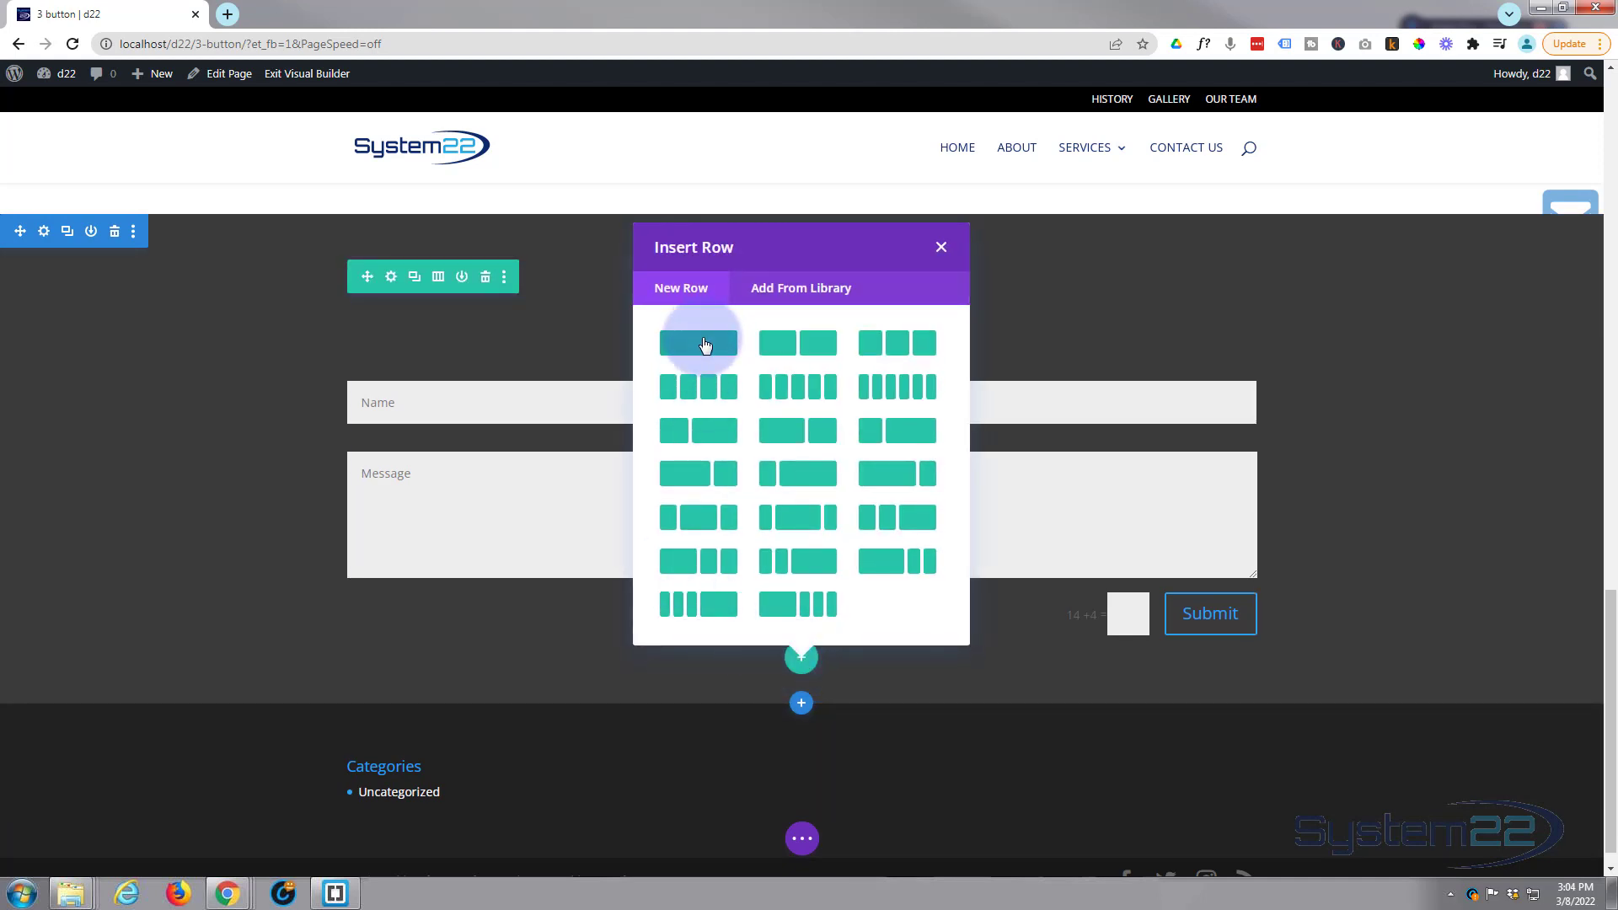
click(705, 345)
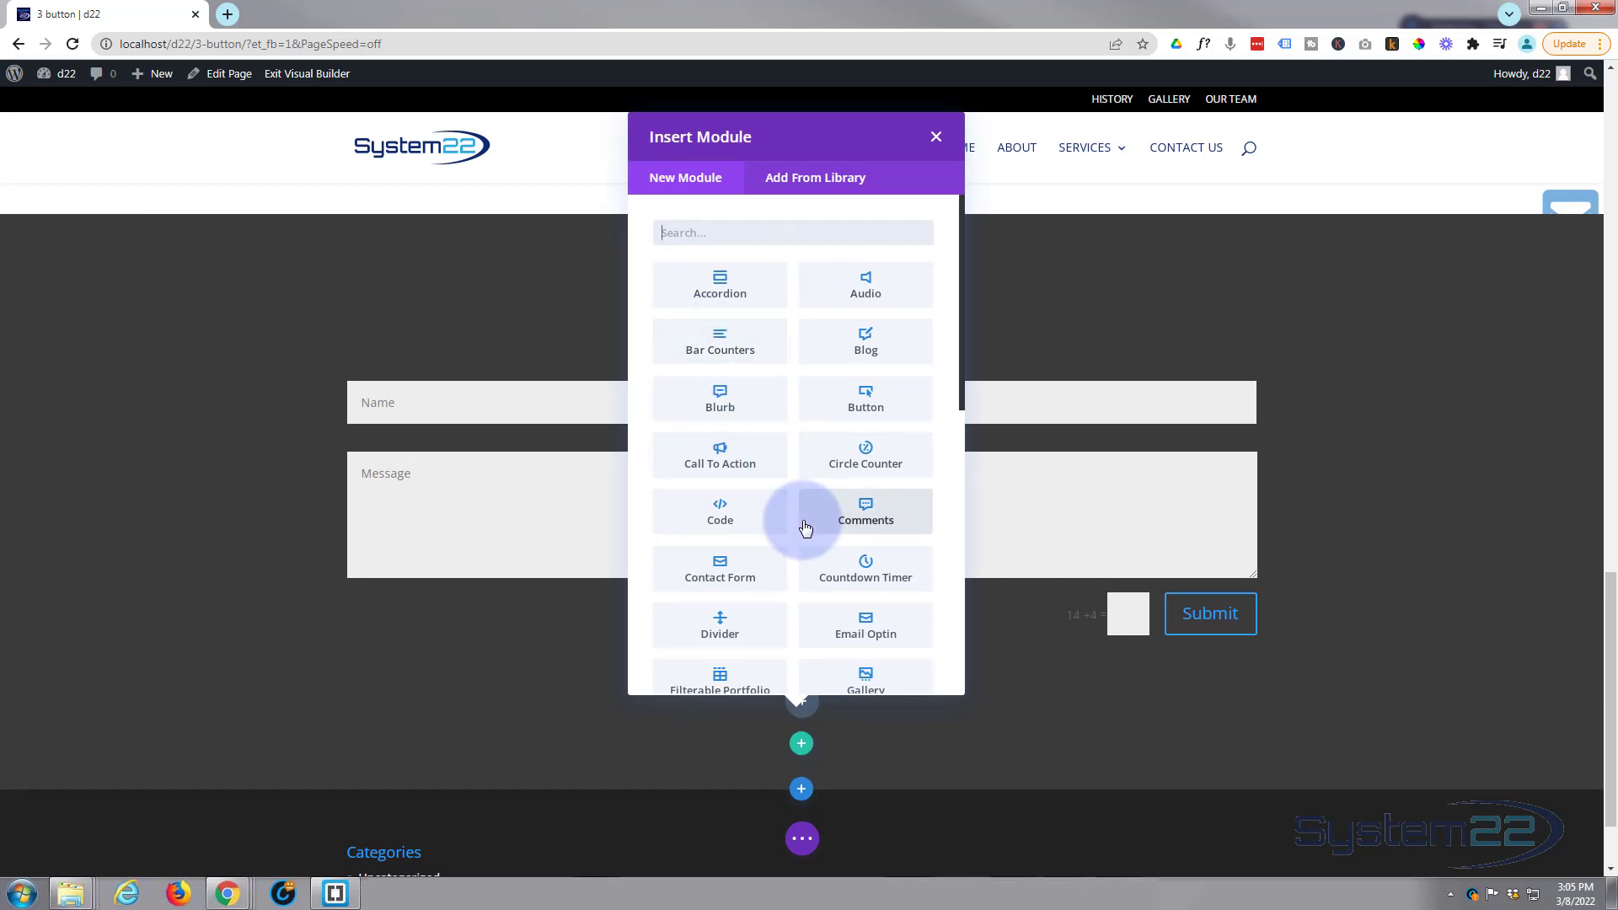
click(830, 582)
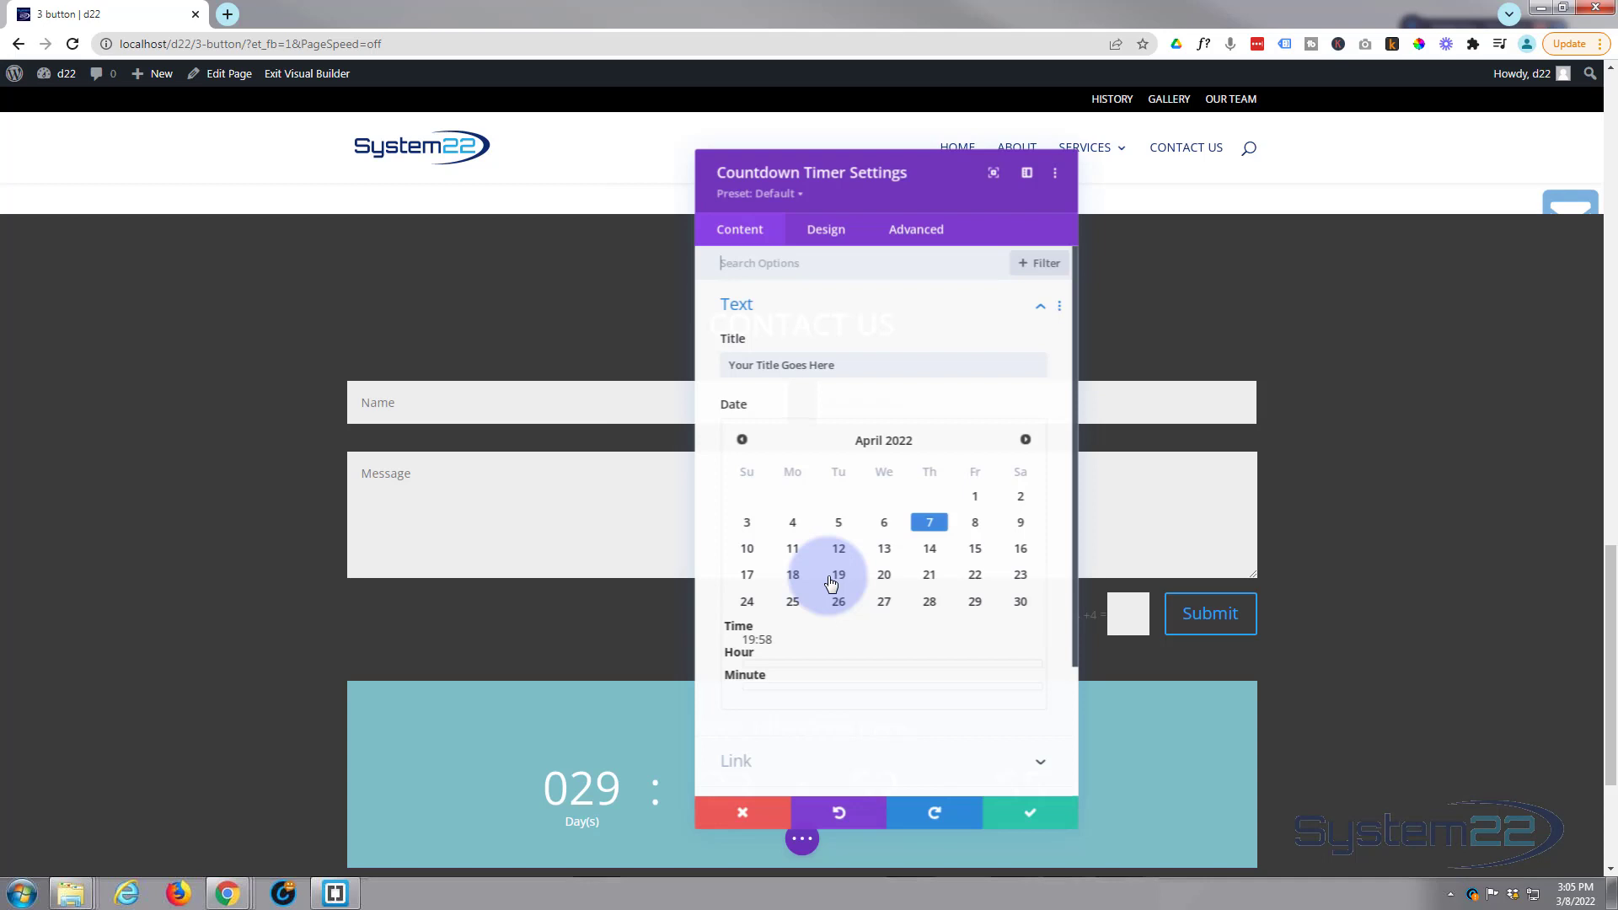
Set the countdown end date to 15 March 2022 at 08:00.
click(741, 440)
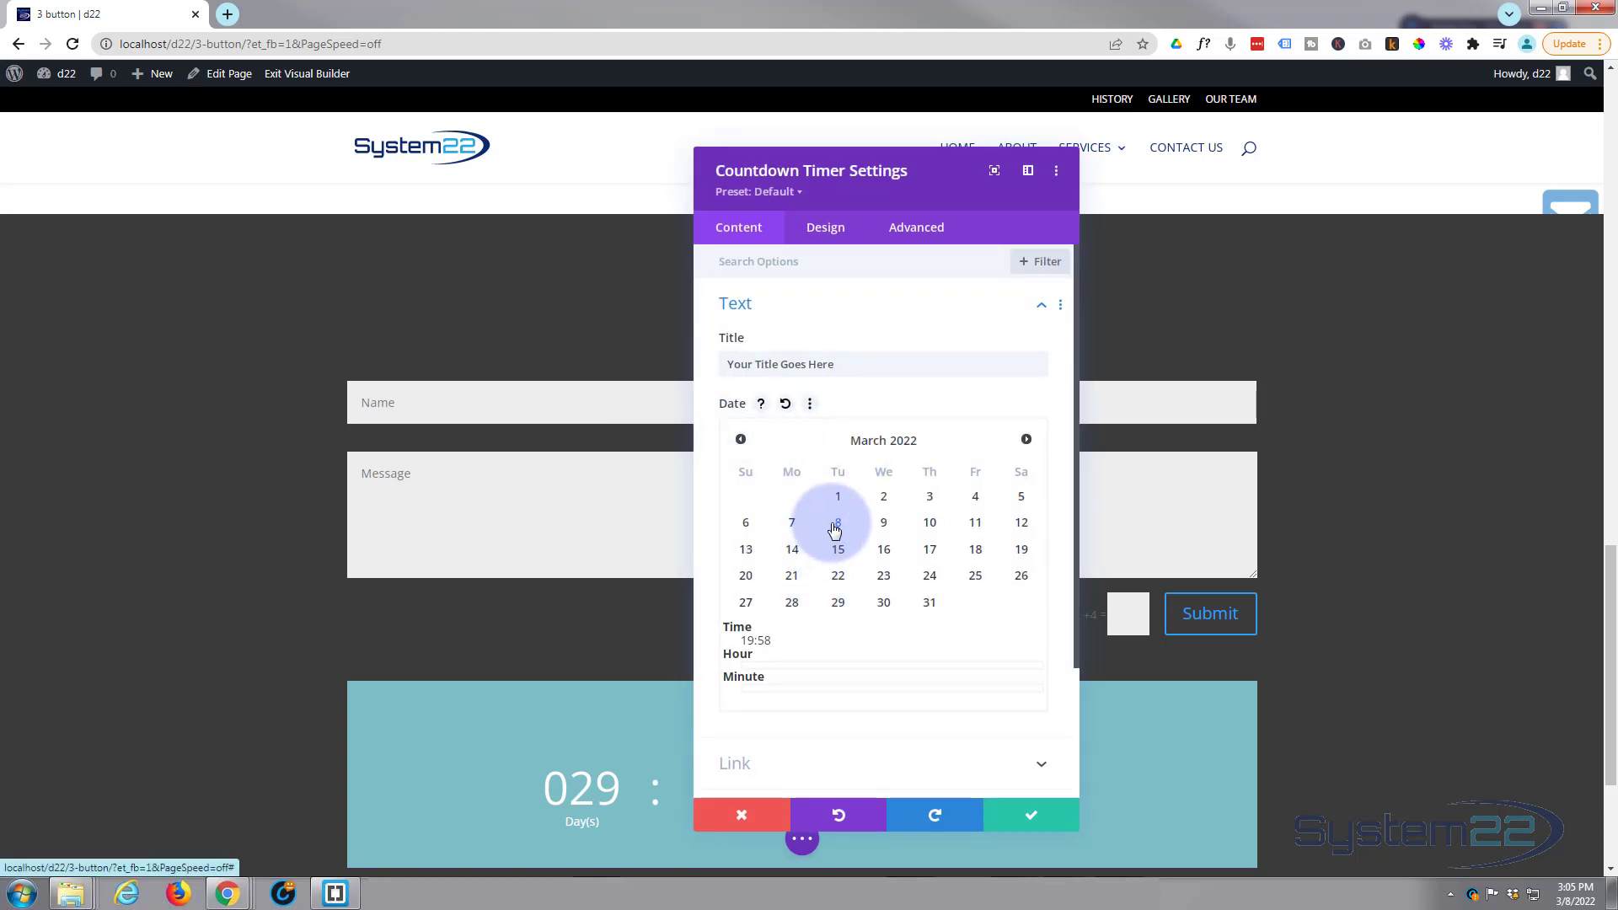
click(839, 552)
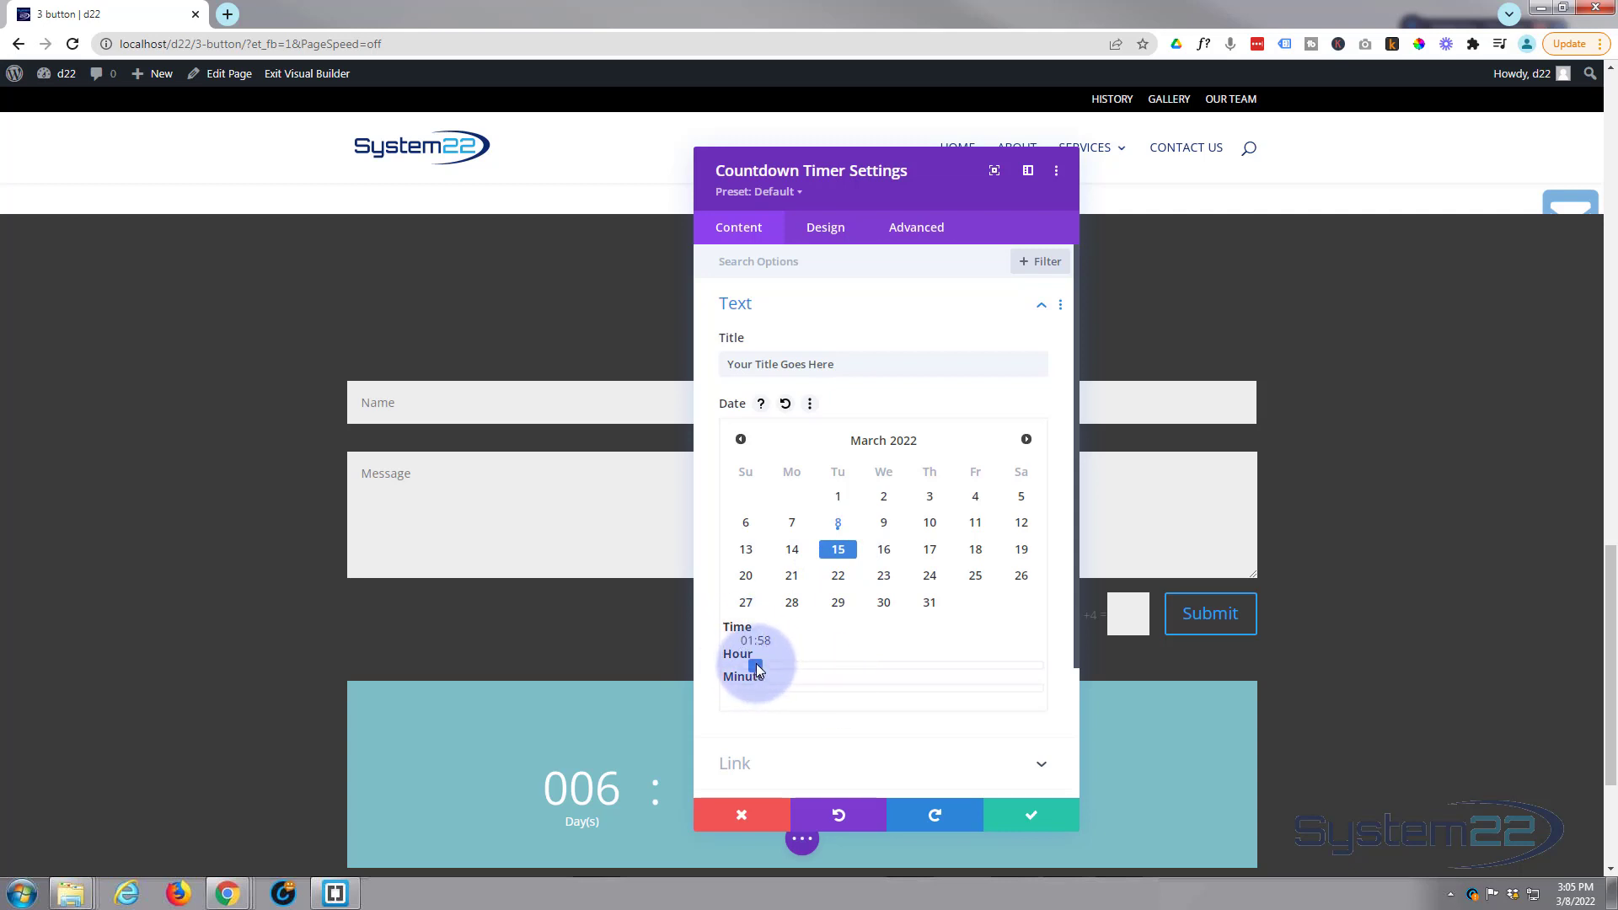
drag(755, 668, 817, 670)
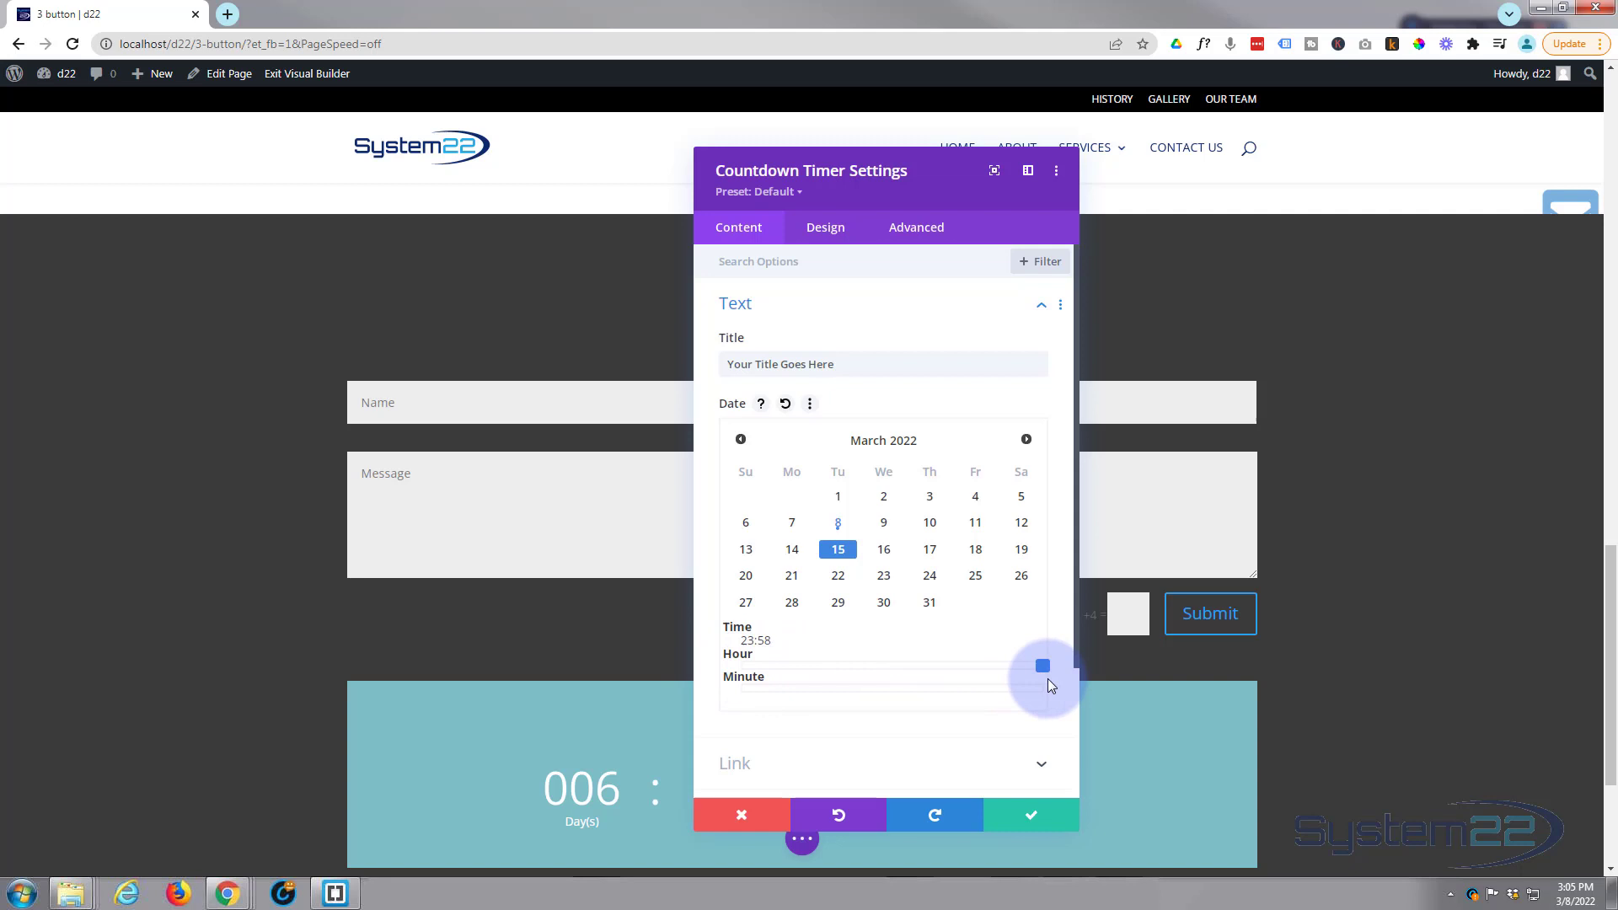
drag(1073, 676, 737, 696)
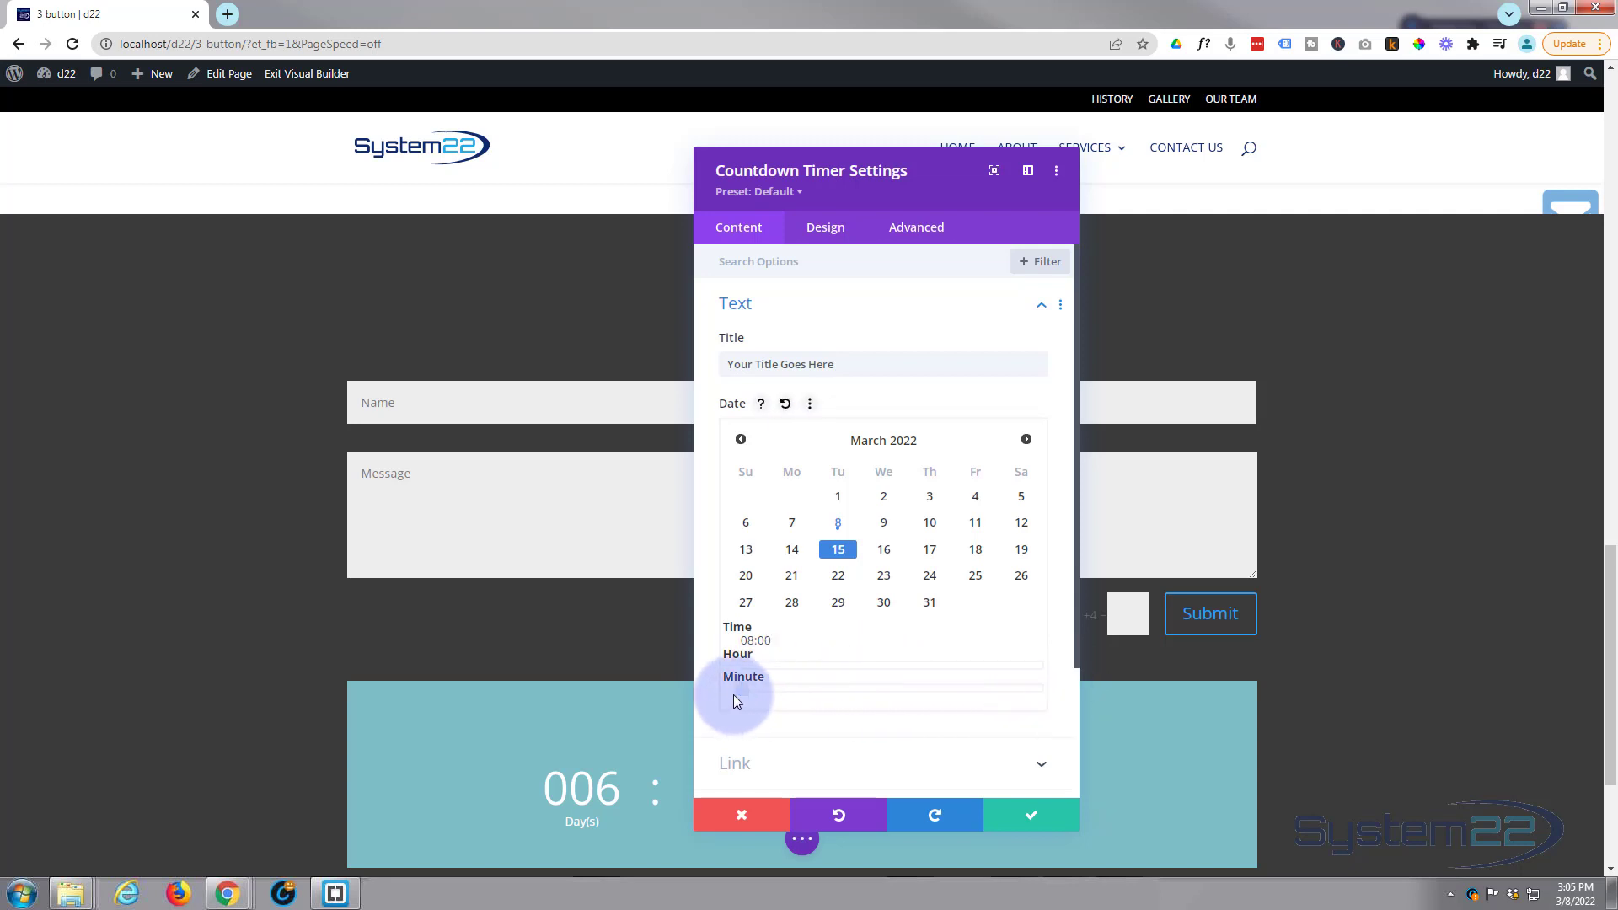
Give the countdown timer the saved blue background colour.
drag(918, 193, 1221, 158)
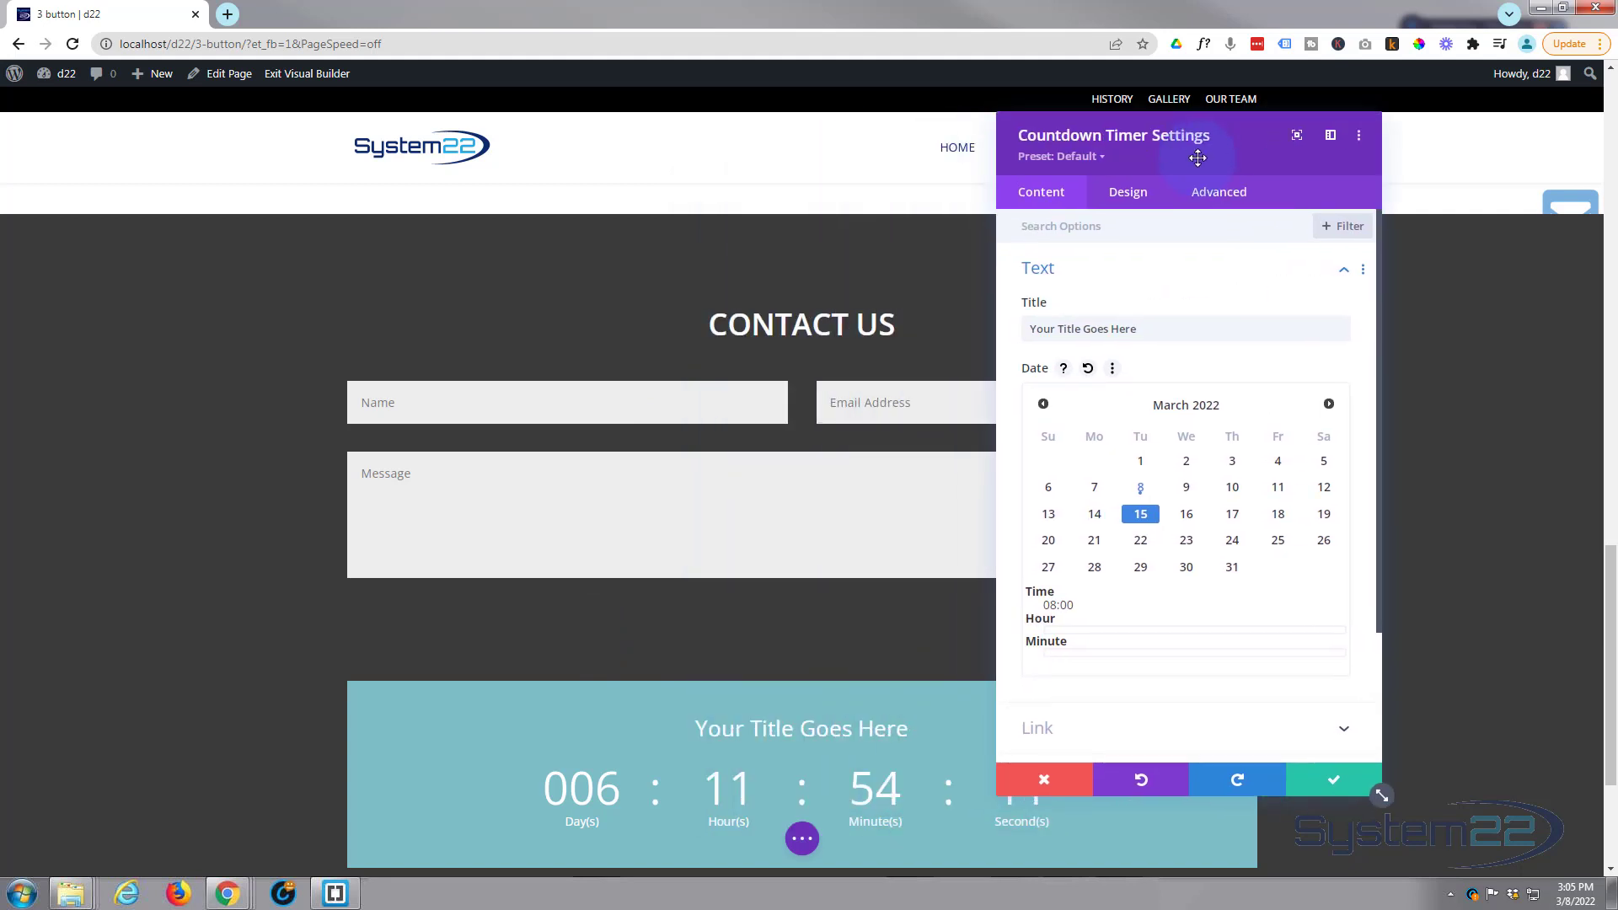
scroll(1095, 480, down, 1)
scroll(1096, 481, down, 2)
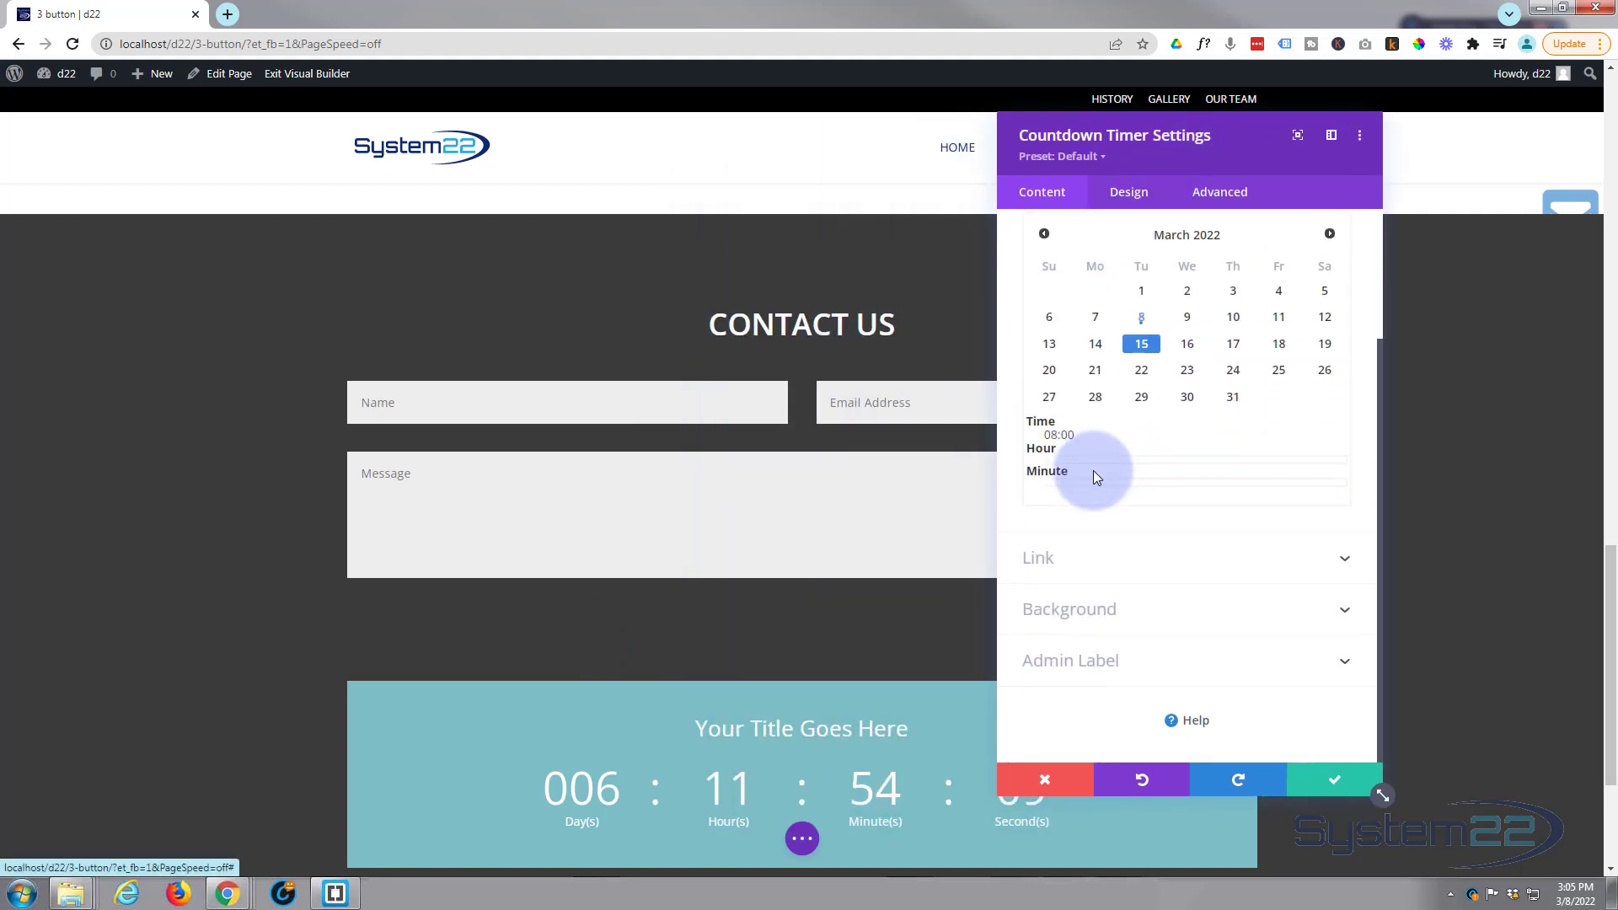
click(1163, 613)
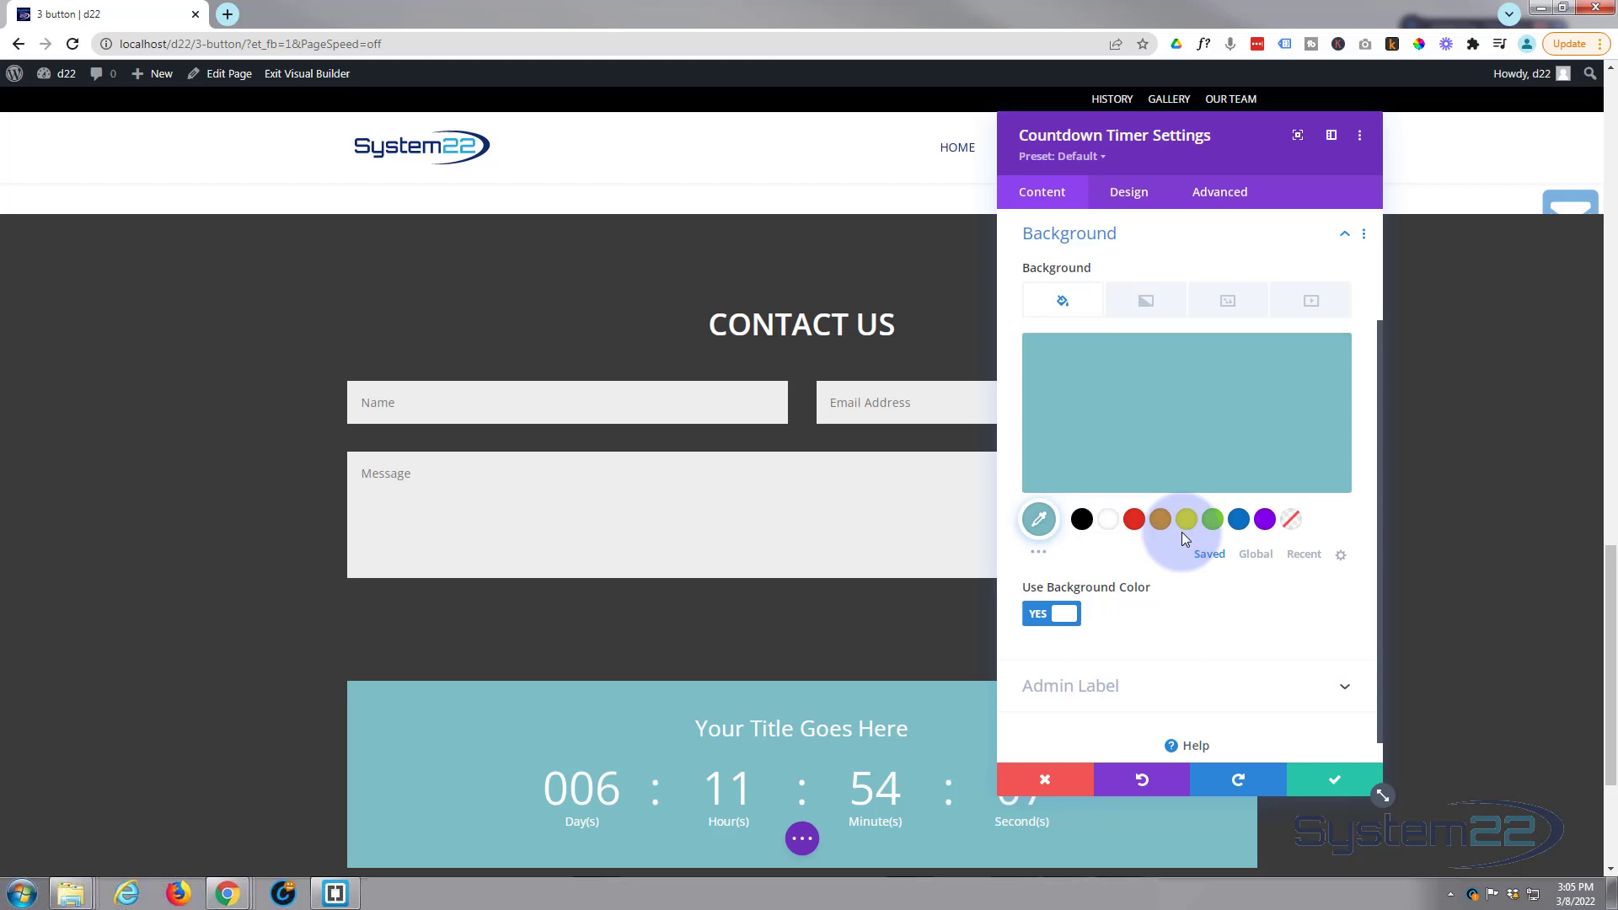
click(1239, 524)
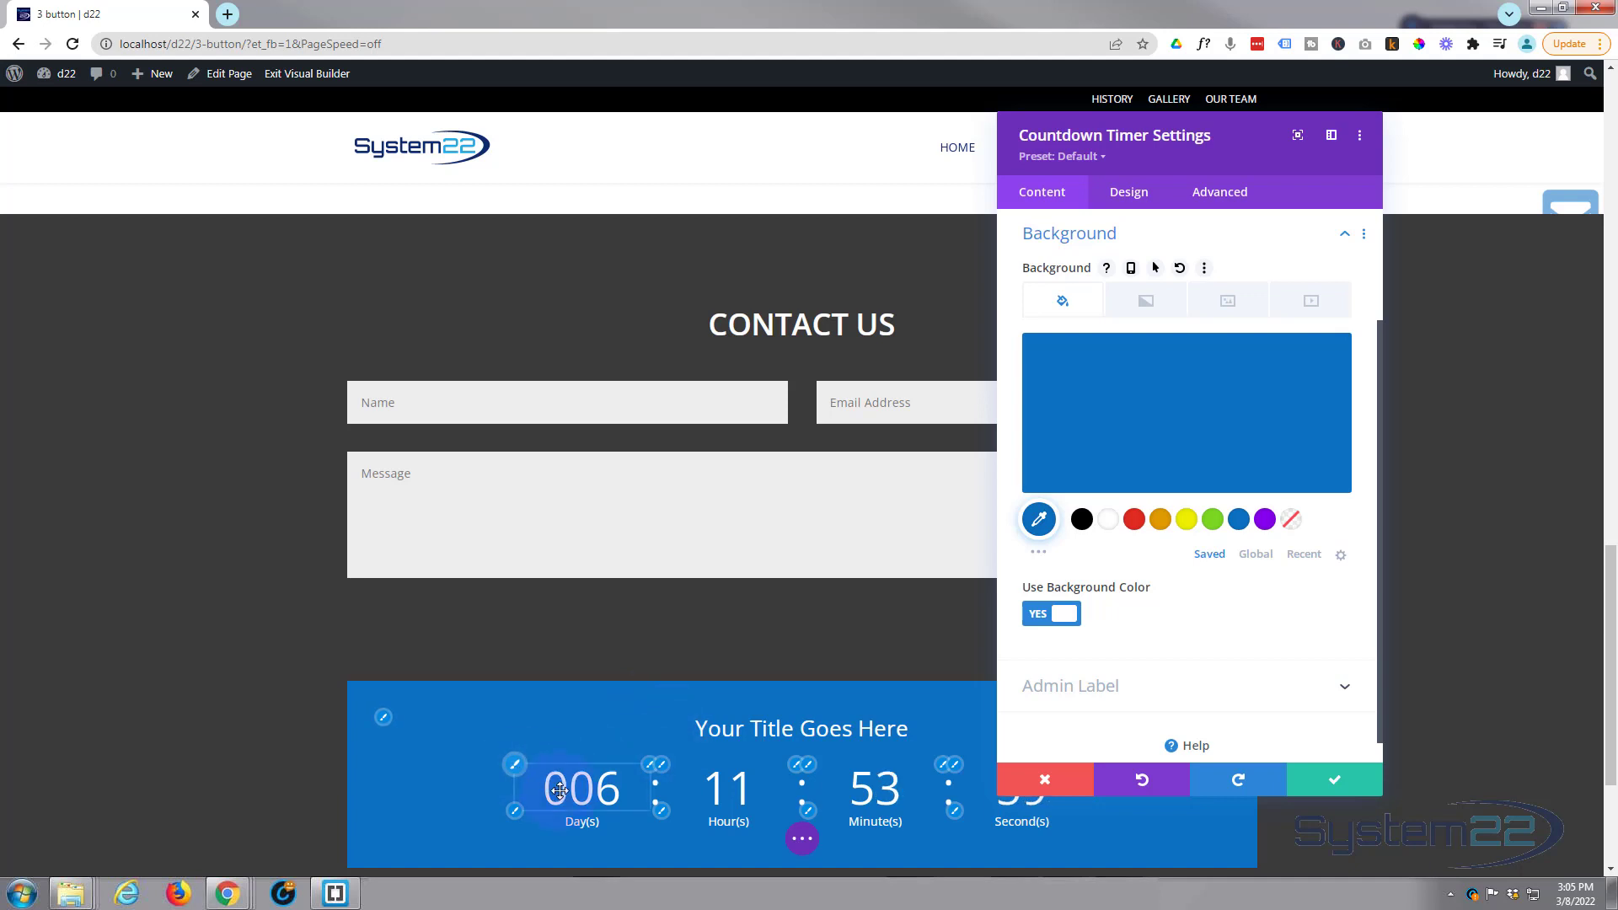
Set the countdown numbers to 36px text size with a 16px line height.
click(515, 764)
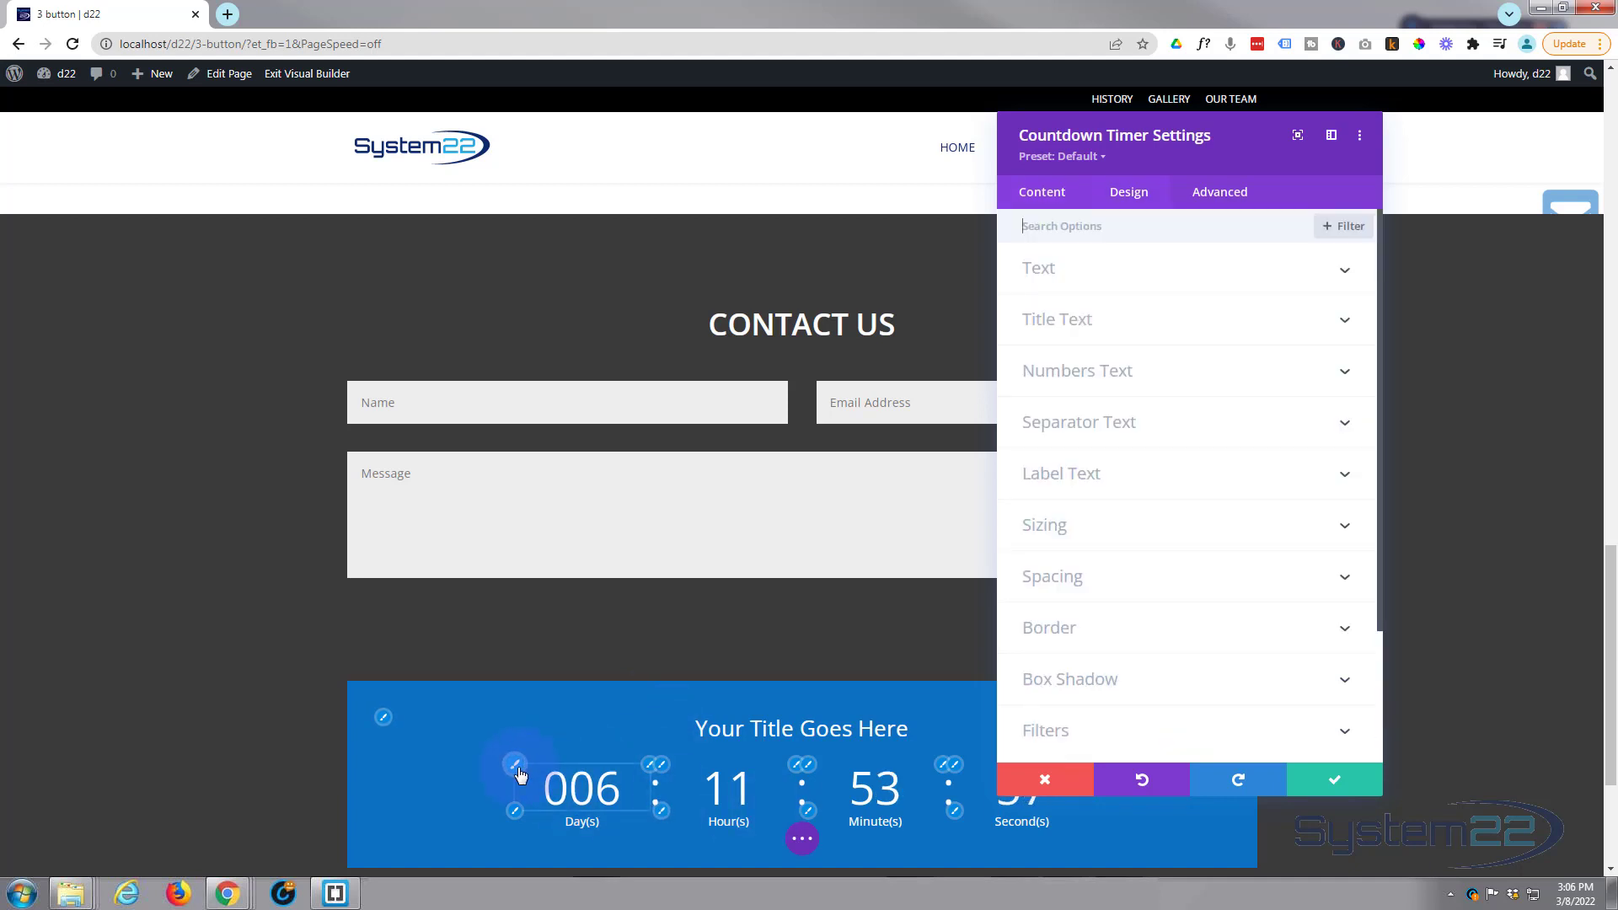
scroll(1150, 642, down, 1)
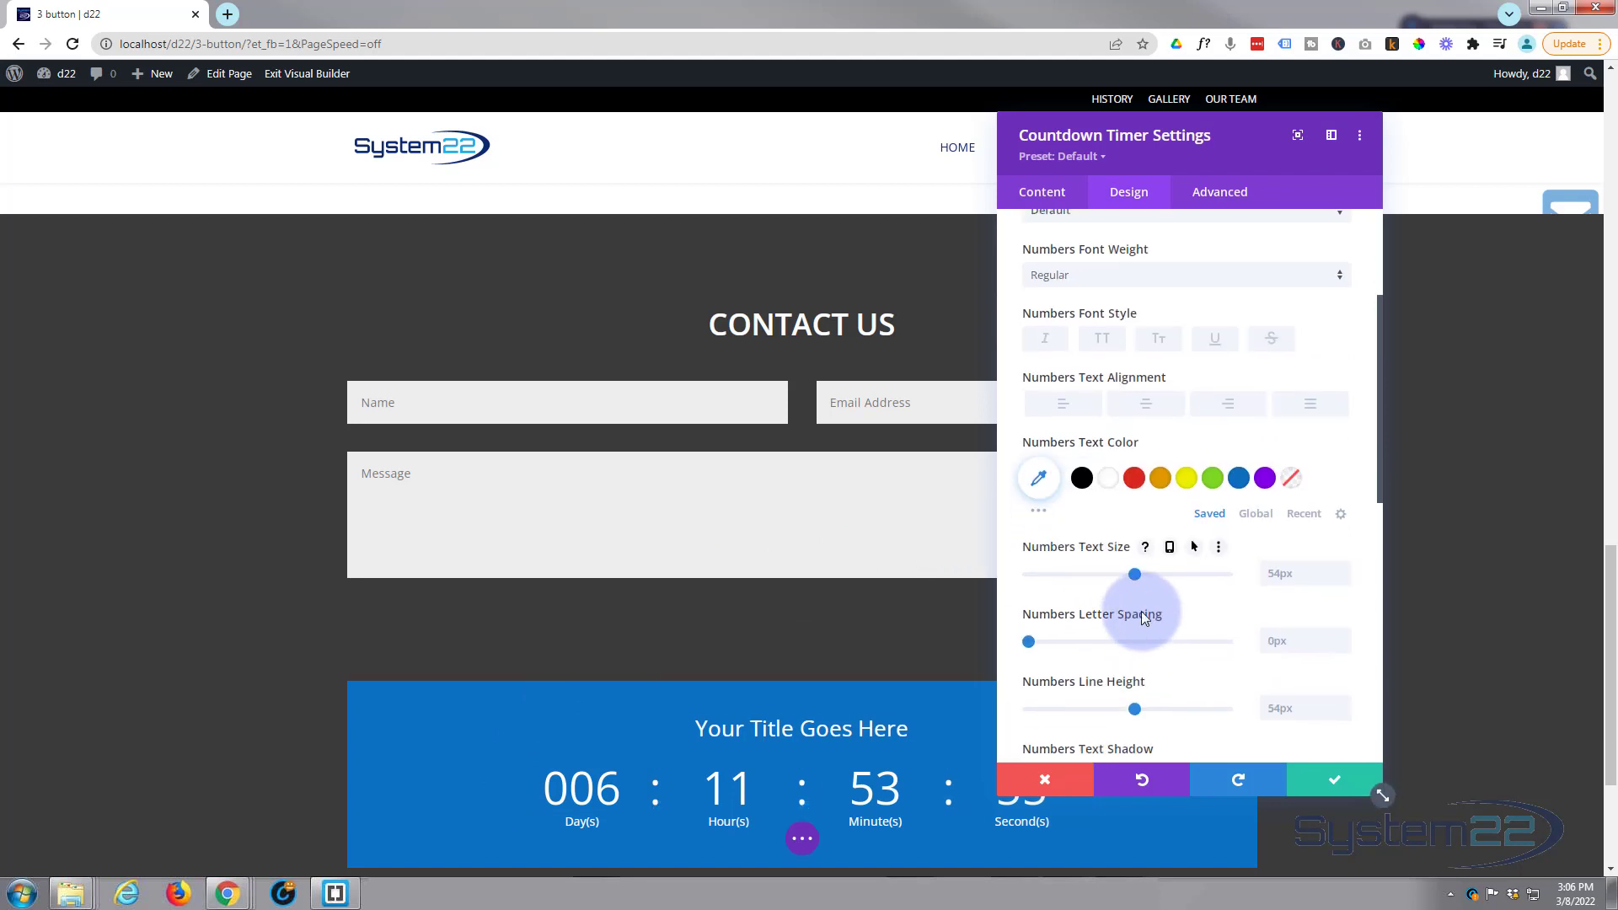
drag(1137, 571, 1101, 583)
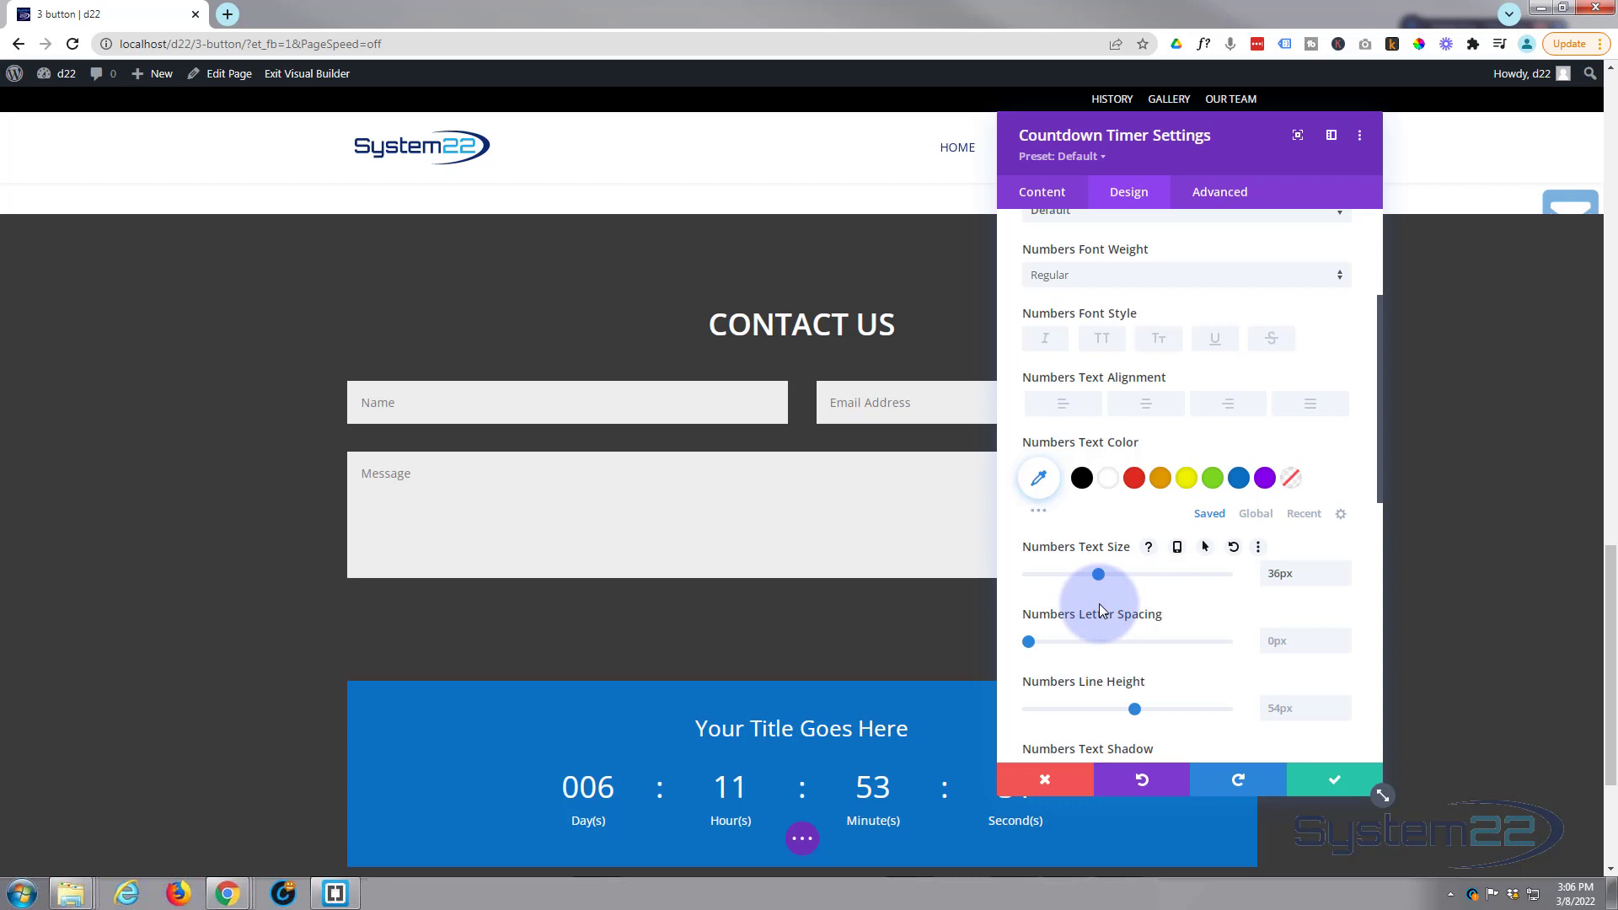
scroll(1099, 603, down, 1)
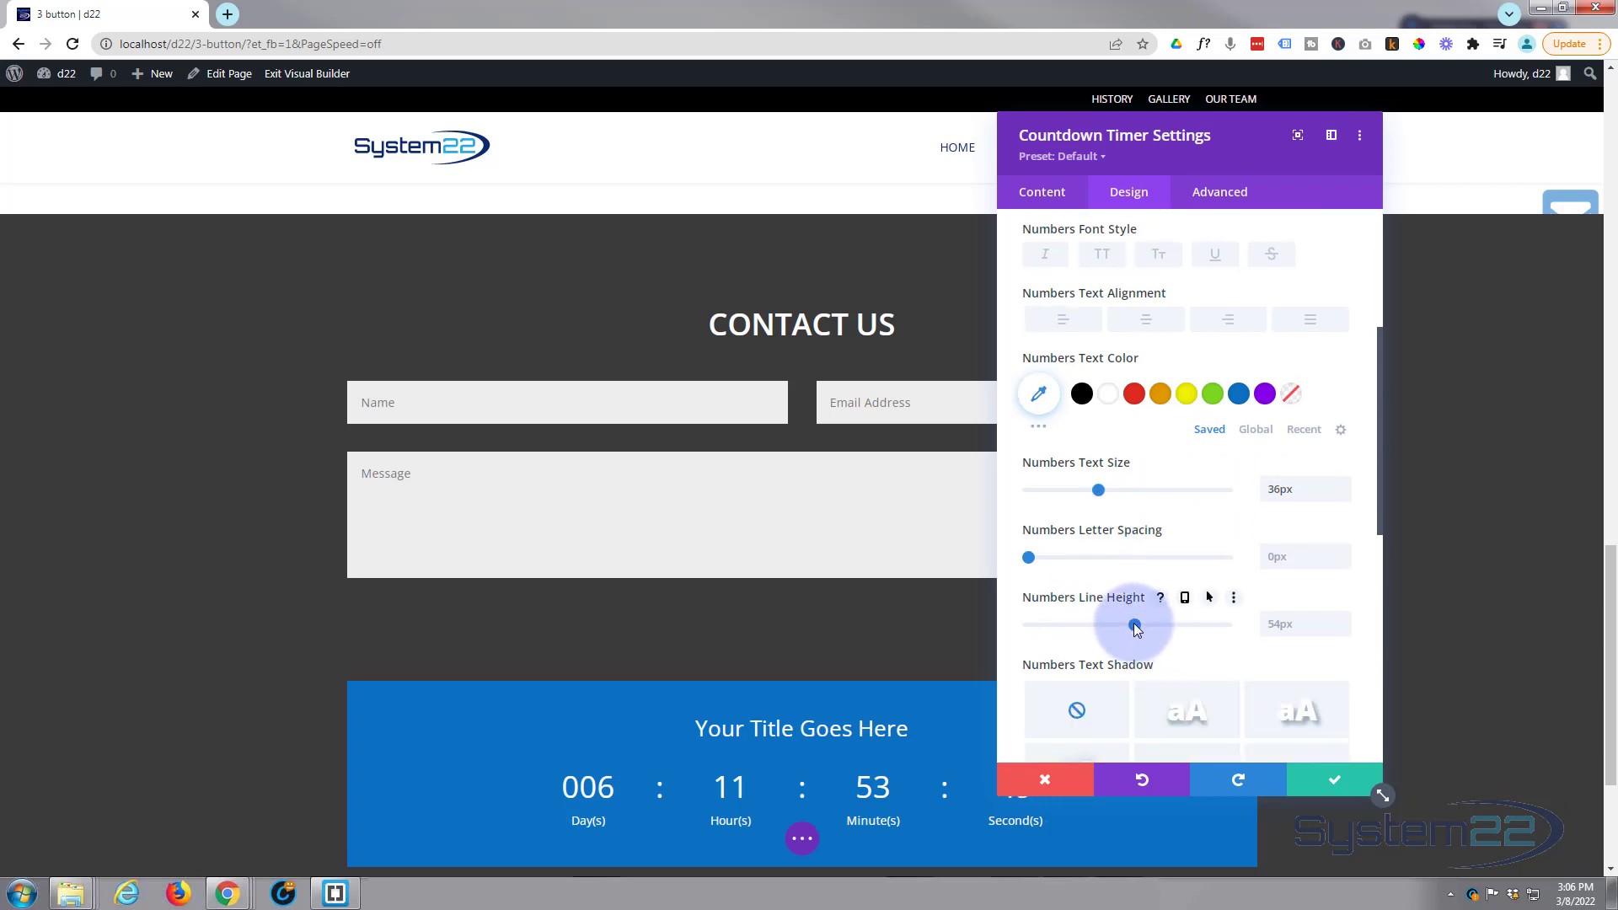
drag(1134, 625, 1058, 642)
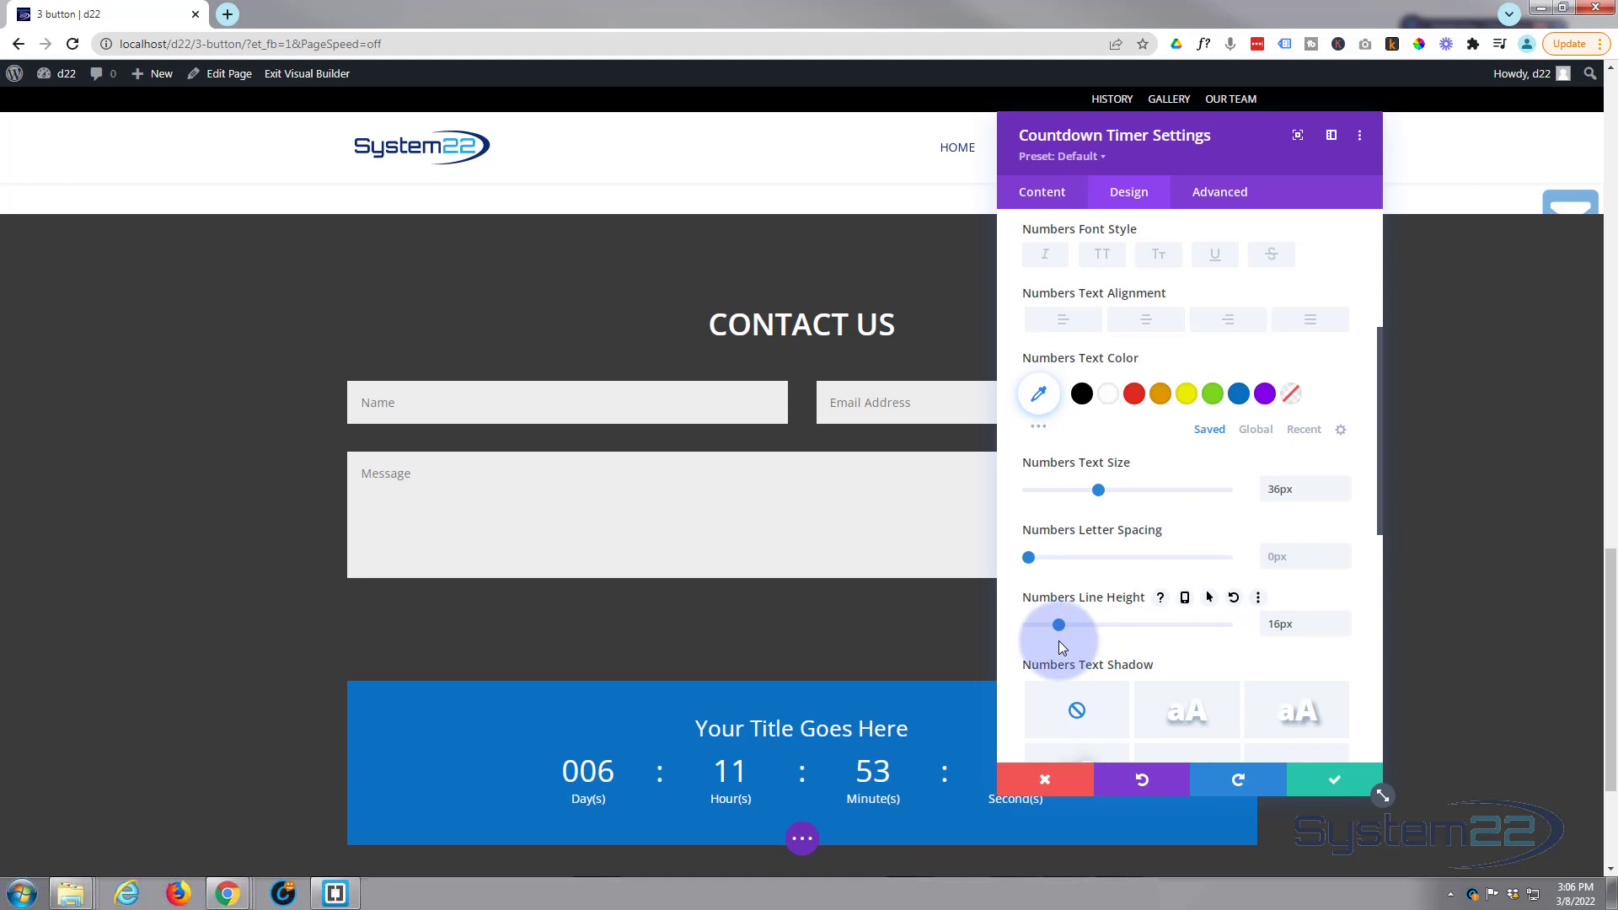
Save the timer styling and change its title to 'Sale Starts Now!'.
click(1331, 774)
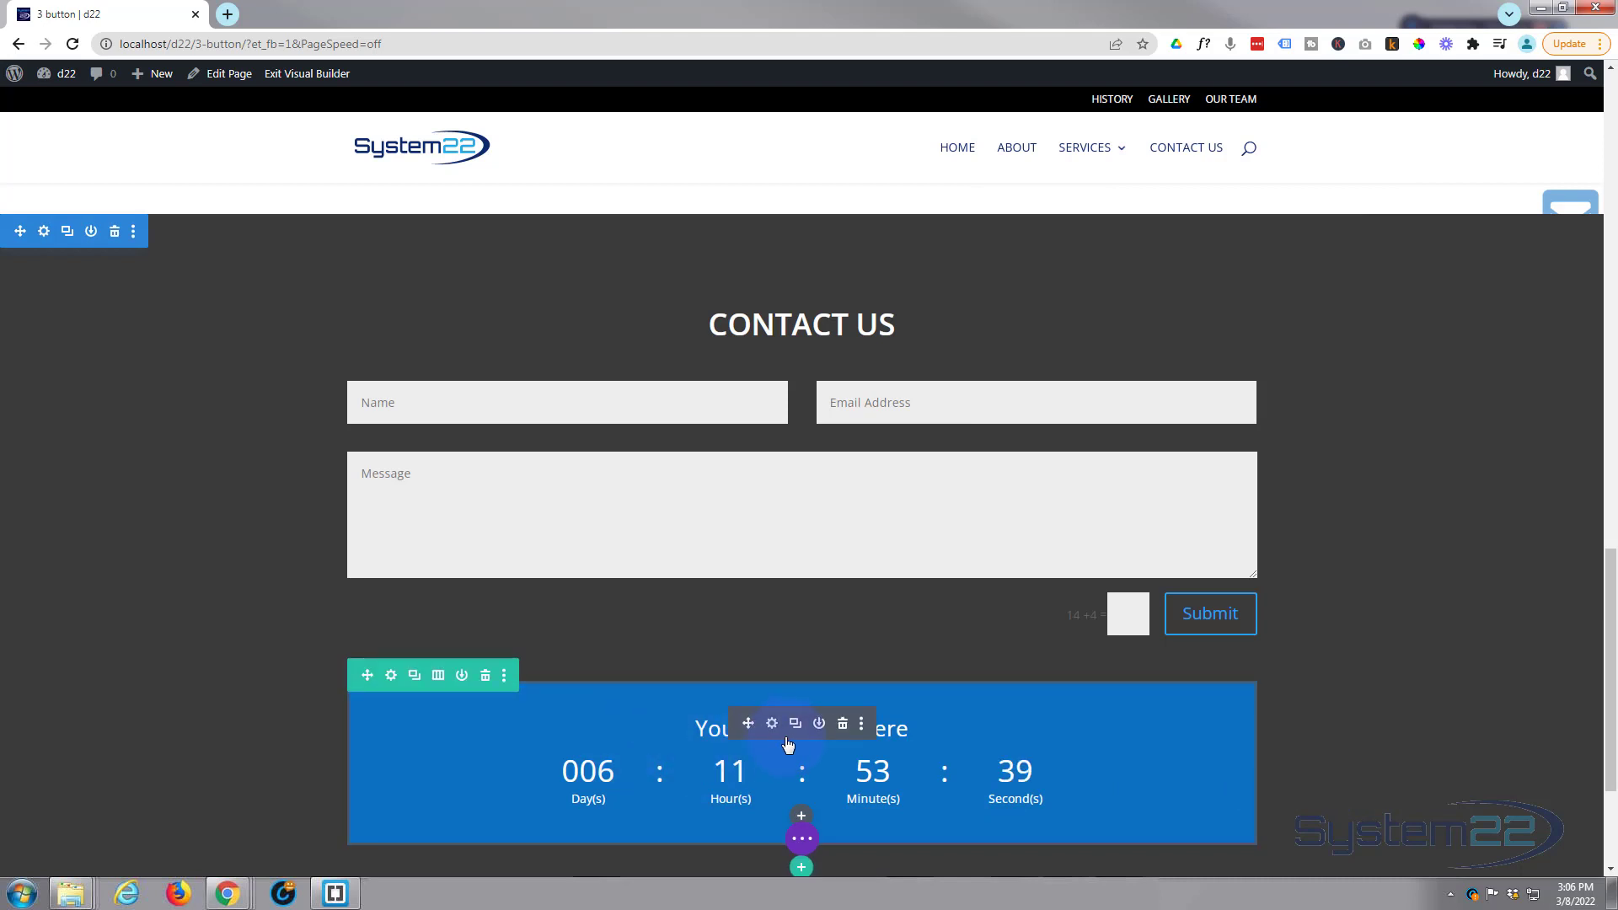
click(772, 727)
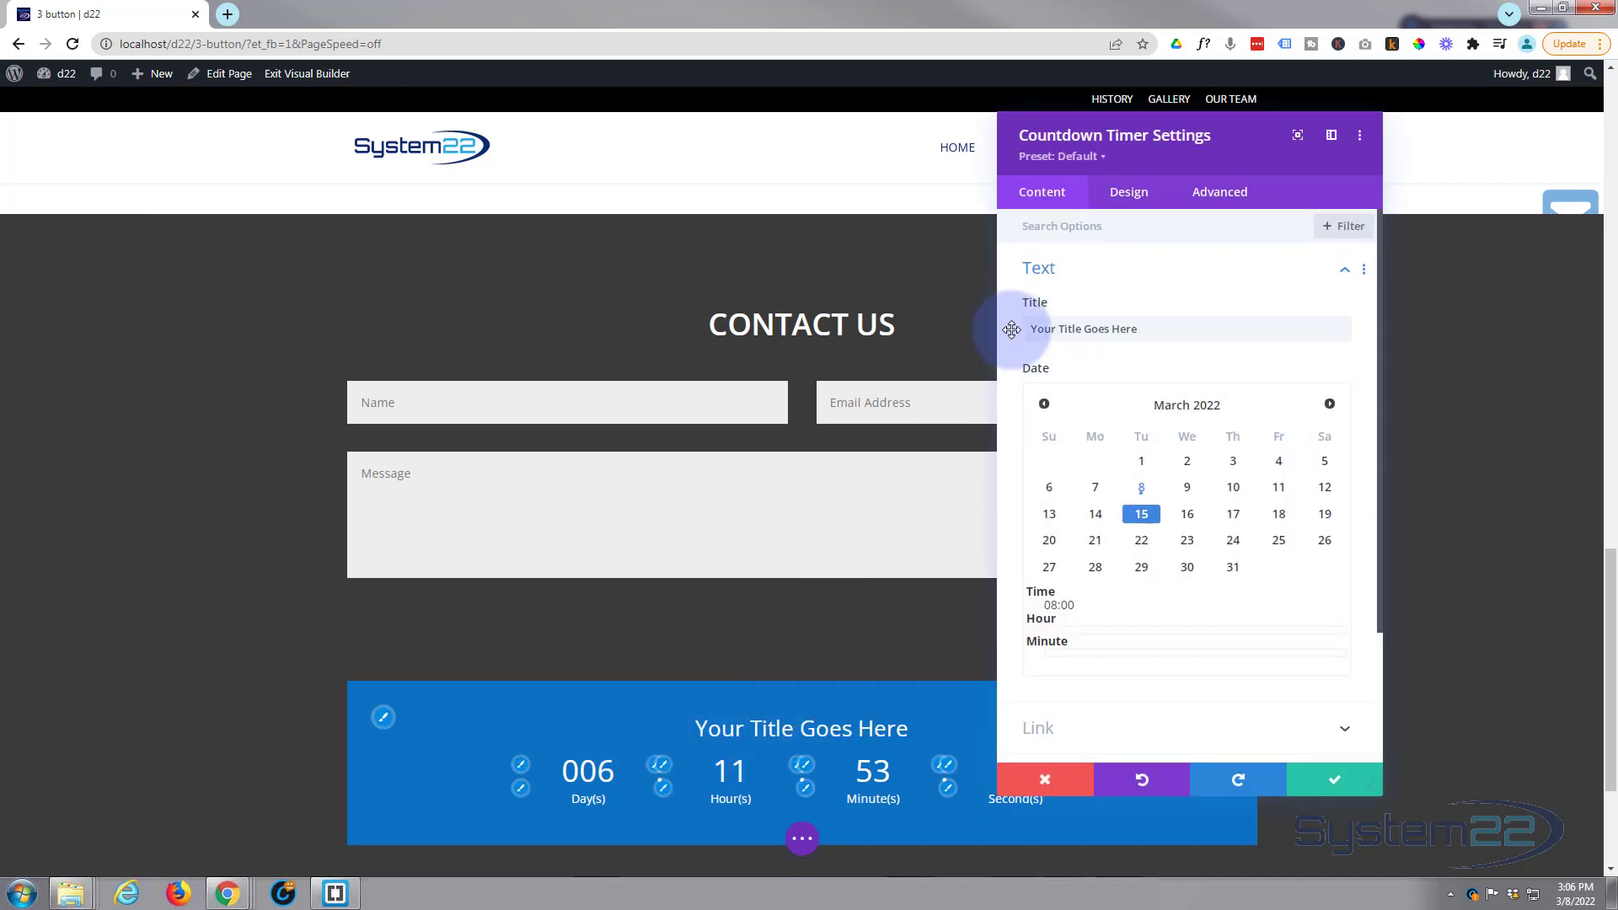
drag(1146, 329, 958, 330)
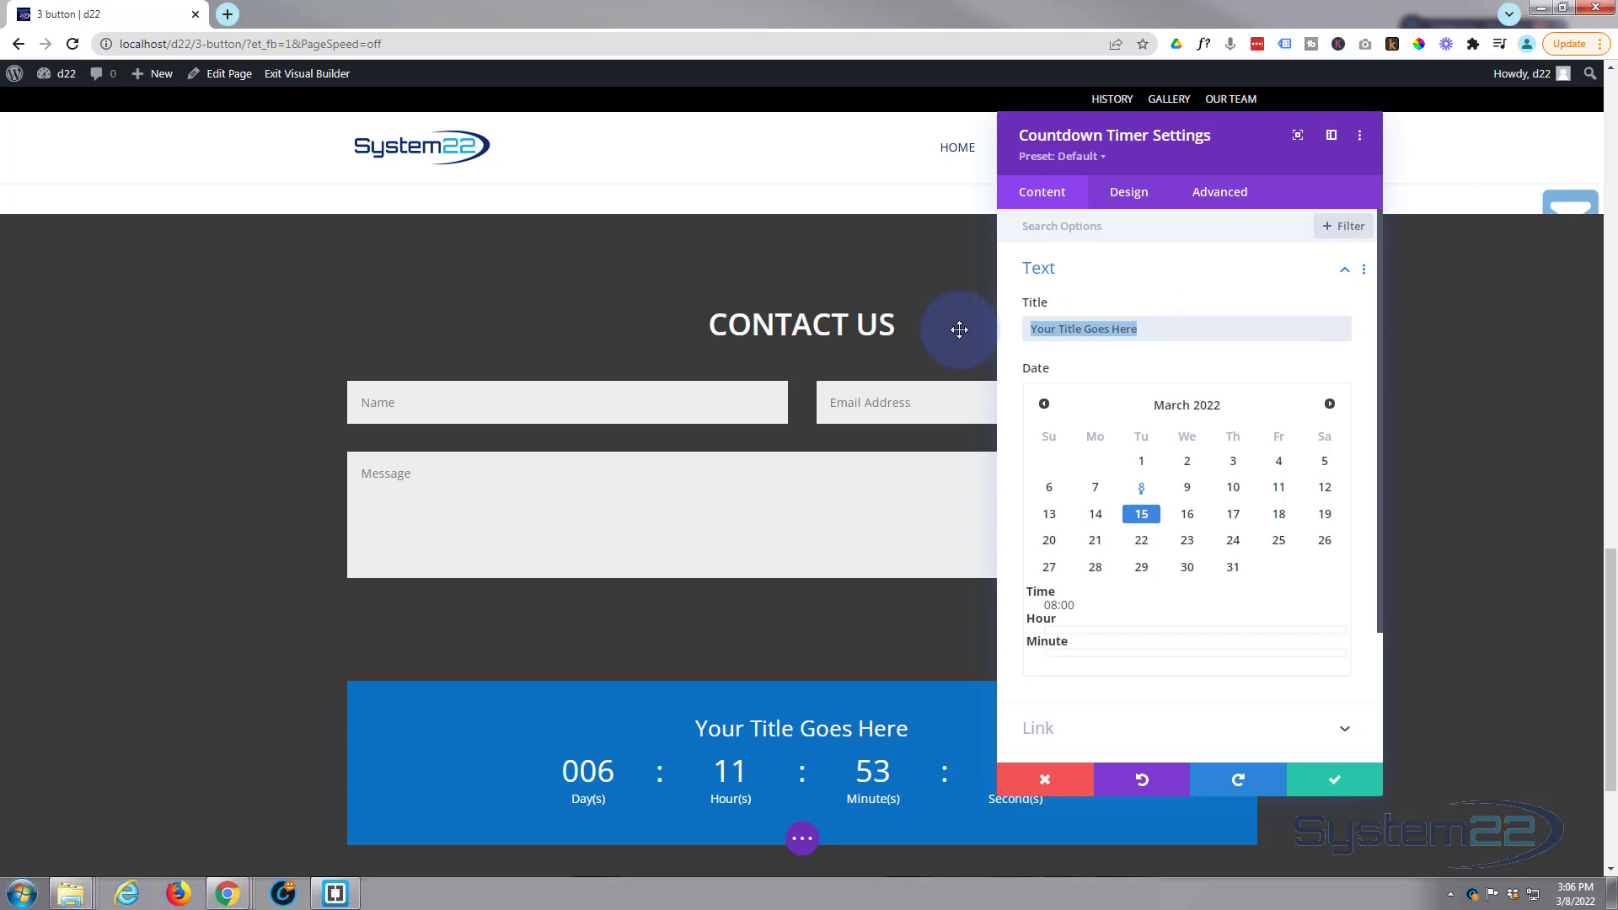
text(Sale St)
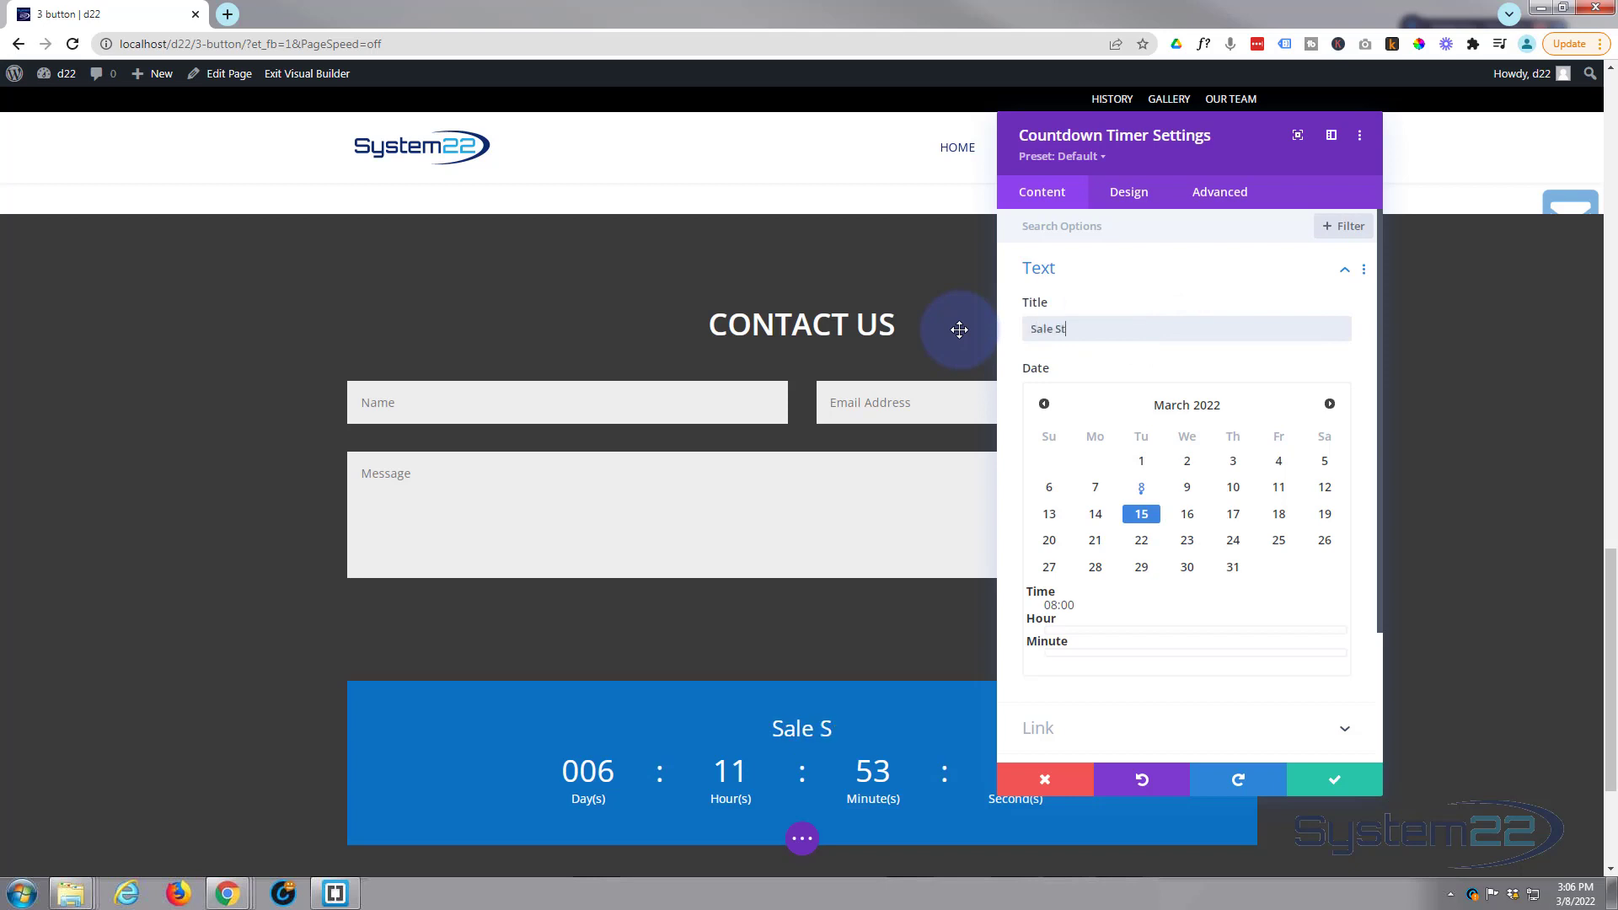
text(arts Now!@)
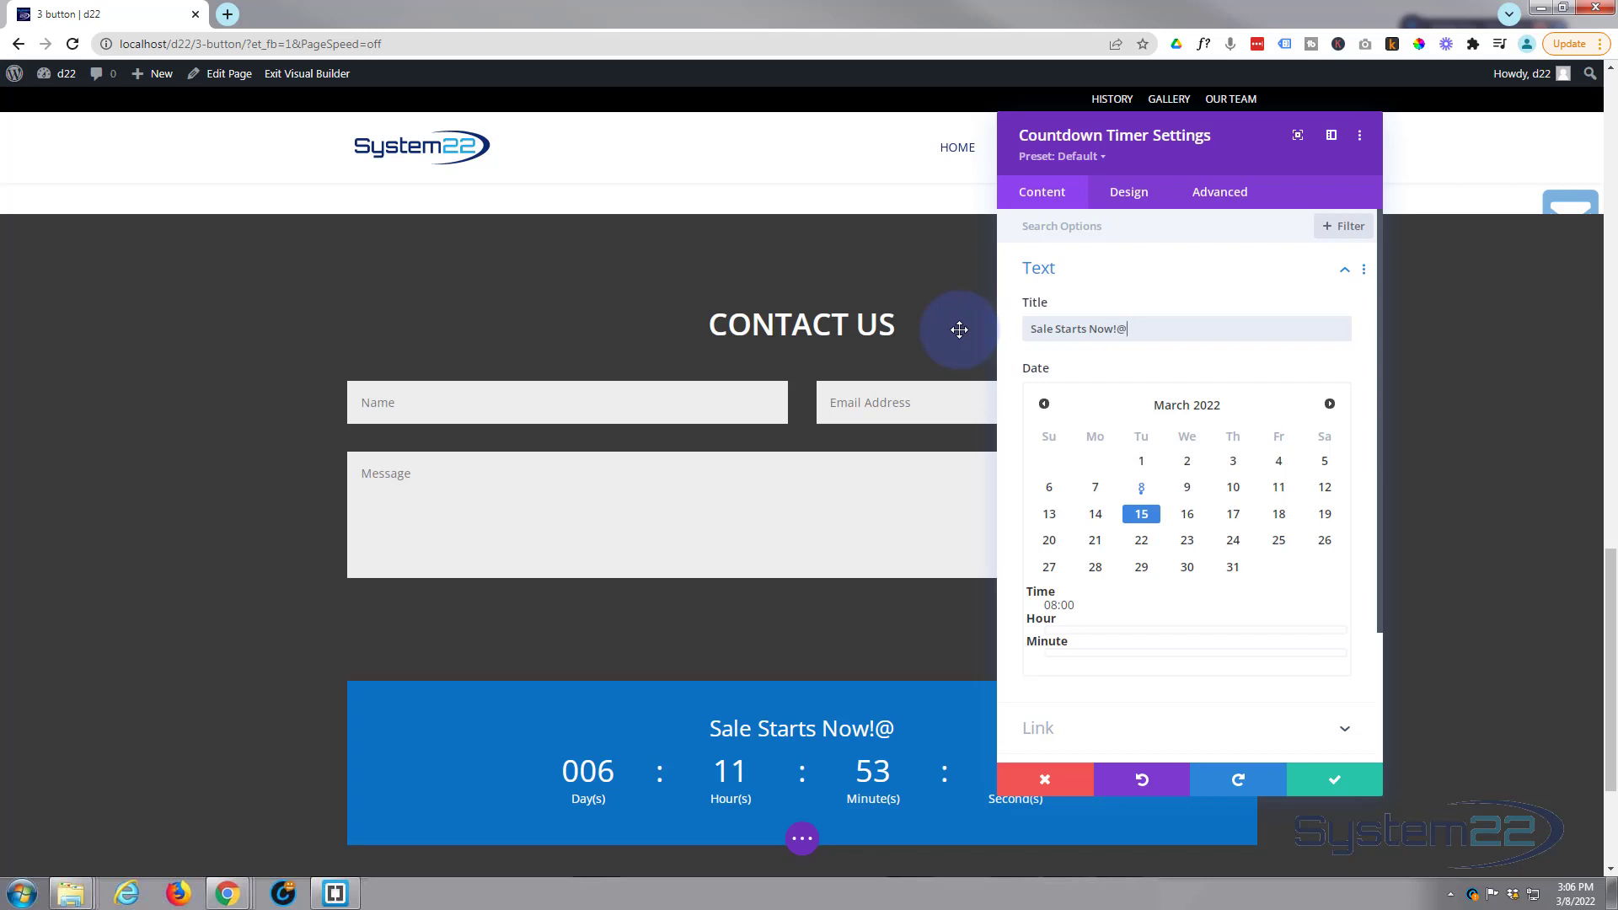
key(BackSpace)
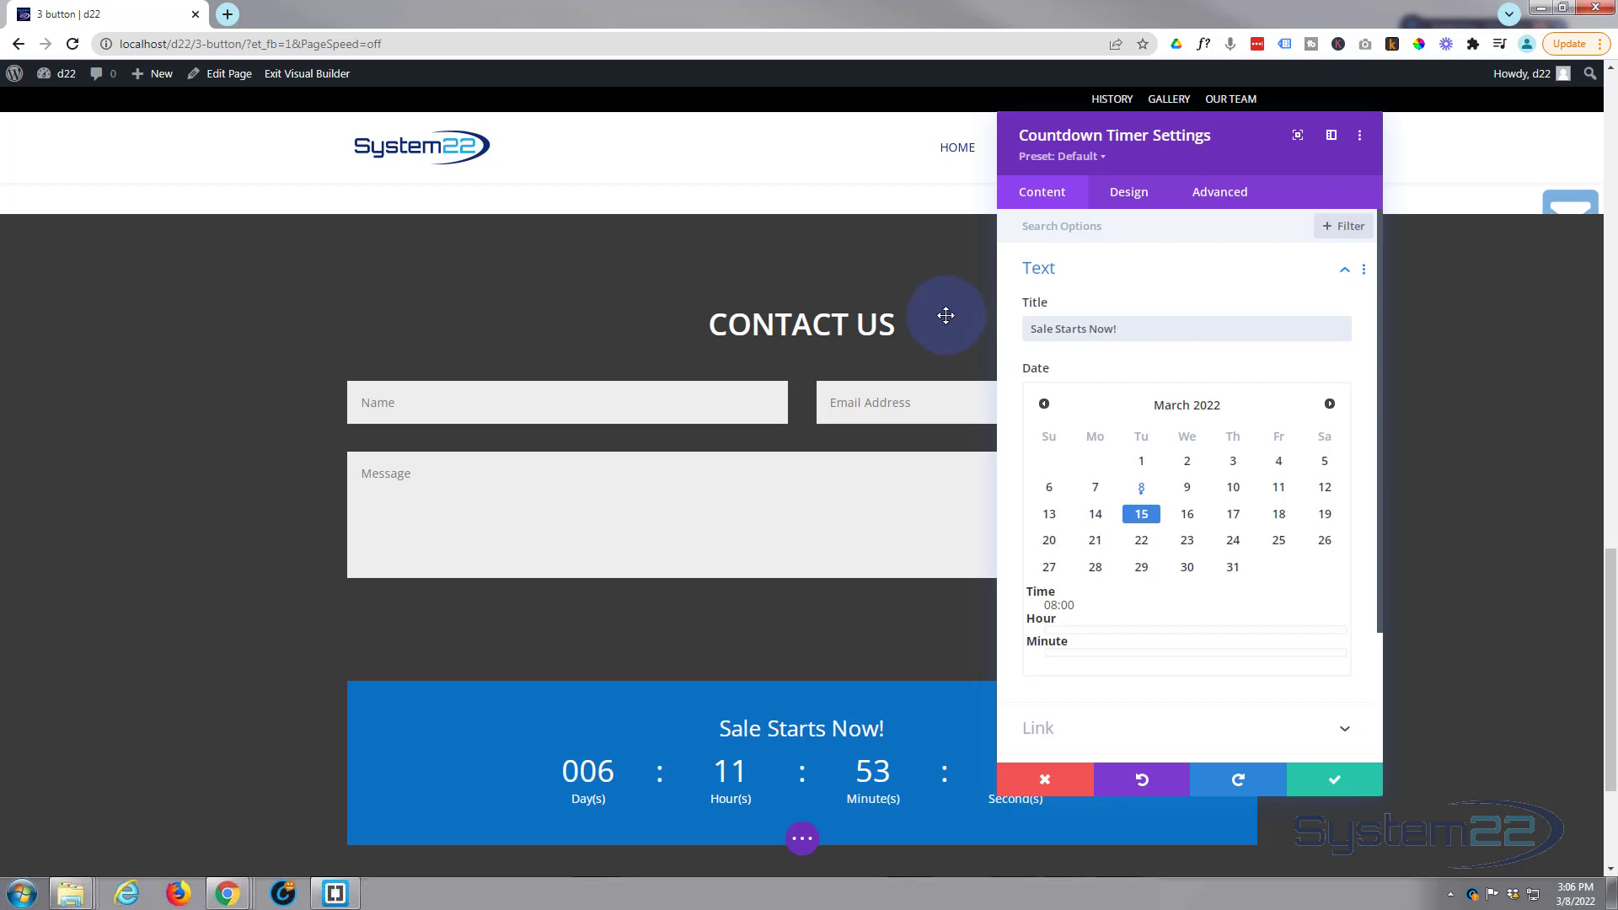
Check the timer's link options ('#', same window) and save and close.
click(1081, 728)
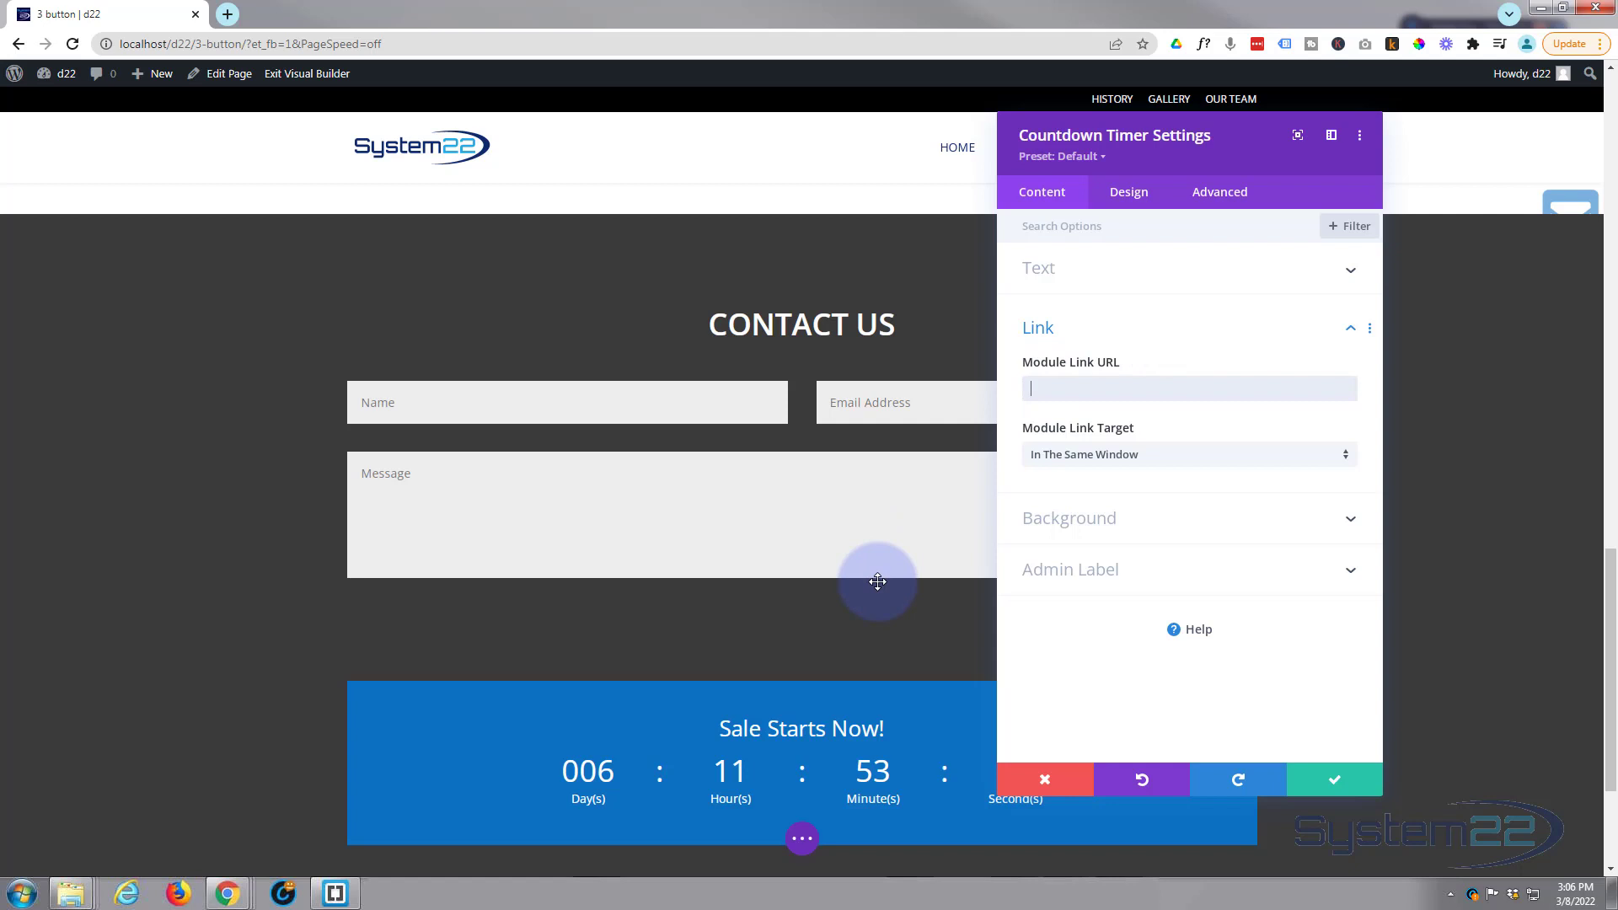
click(1332, 782)
mouse_move(614, 757)
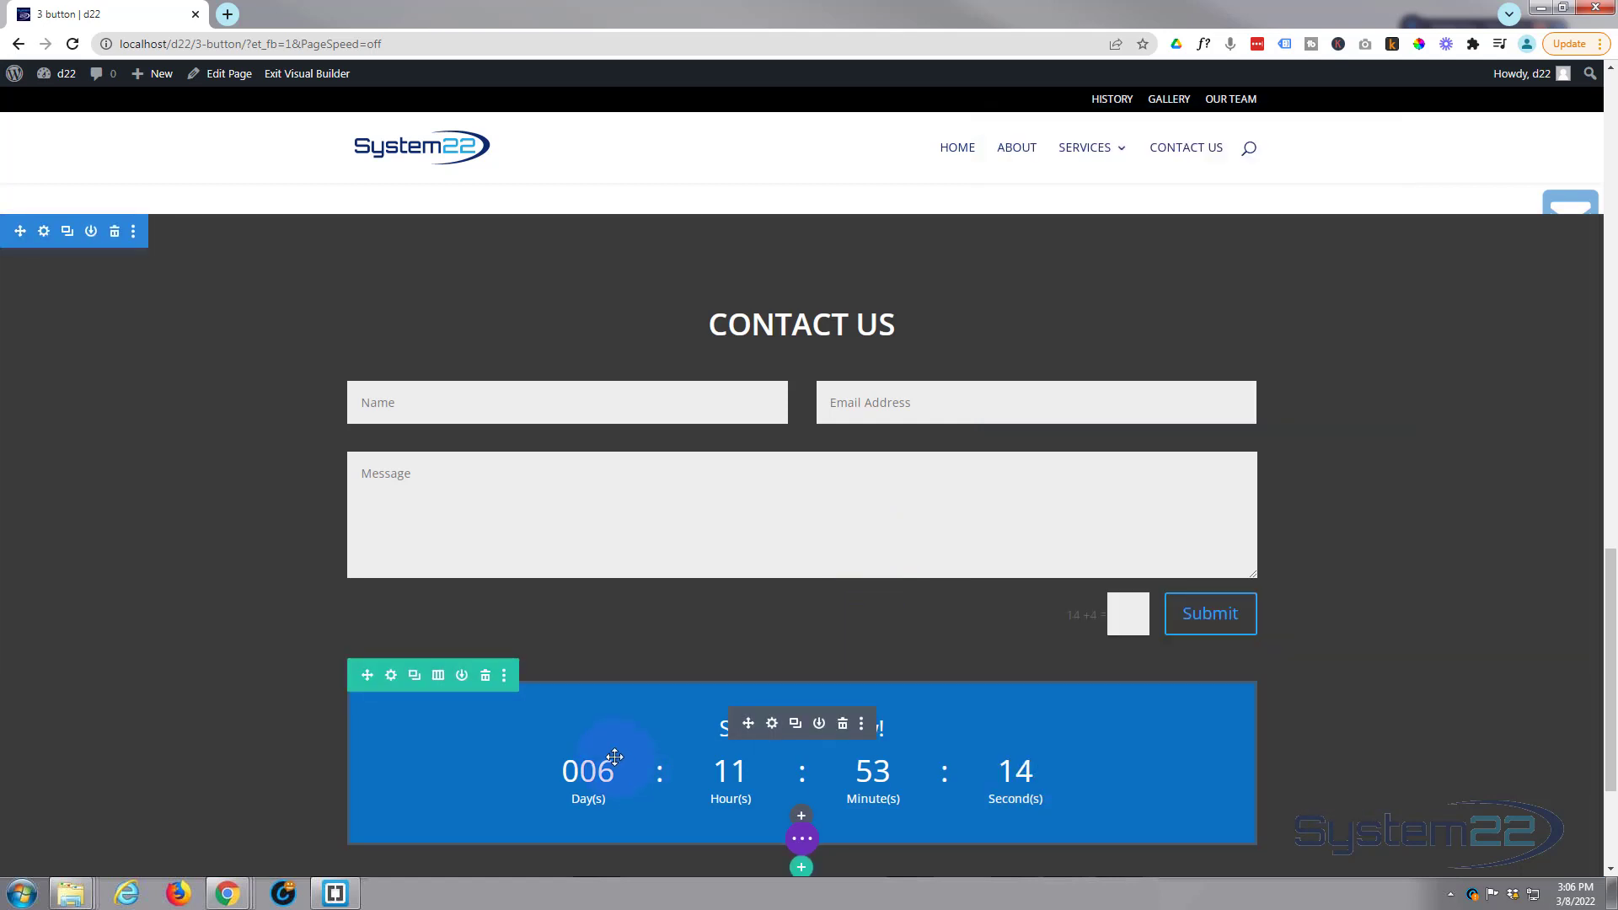
Fix the countdown row at the bottom centre of the window with a -61px vertical offset.
click(391, 677)
click(1211, 195)
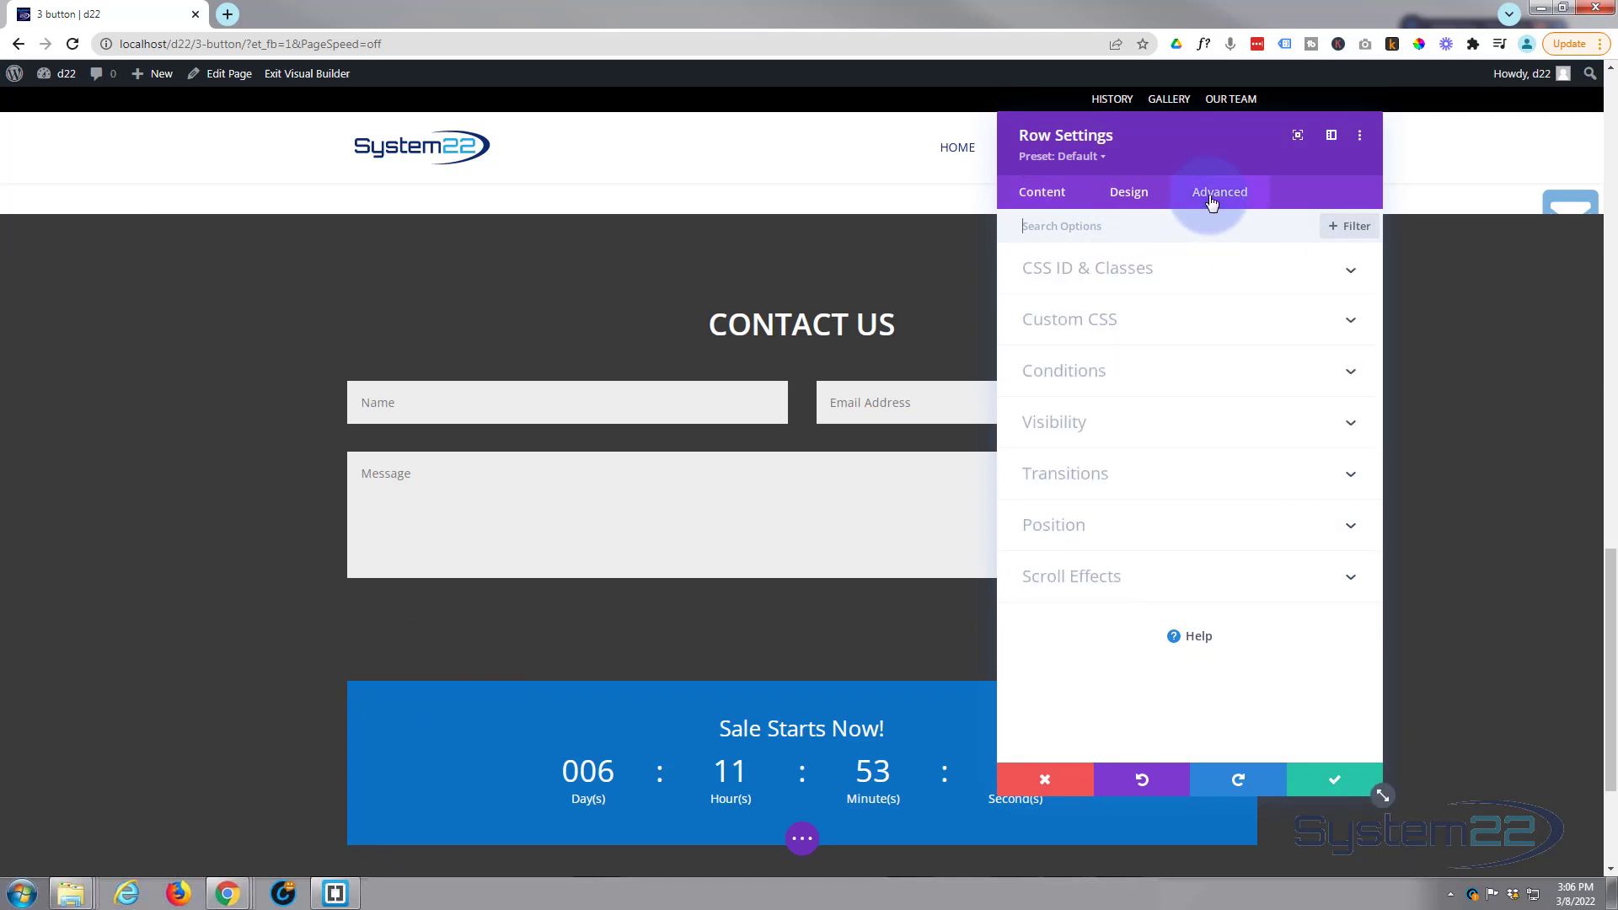
click(1210, 528)
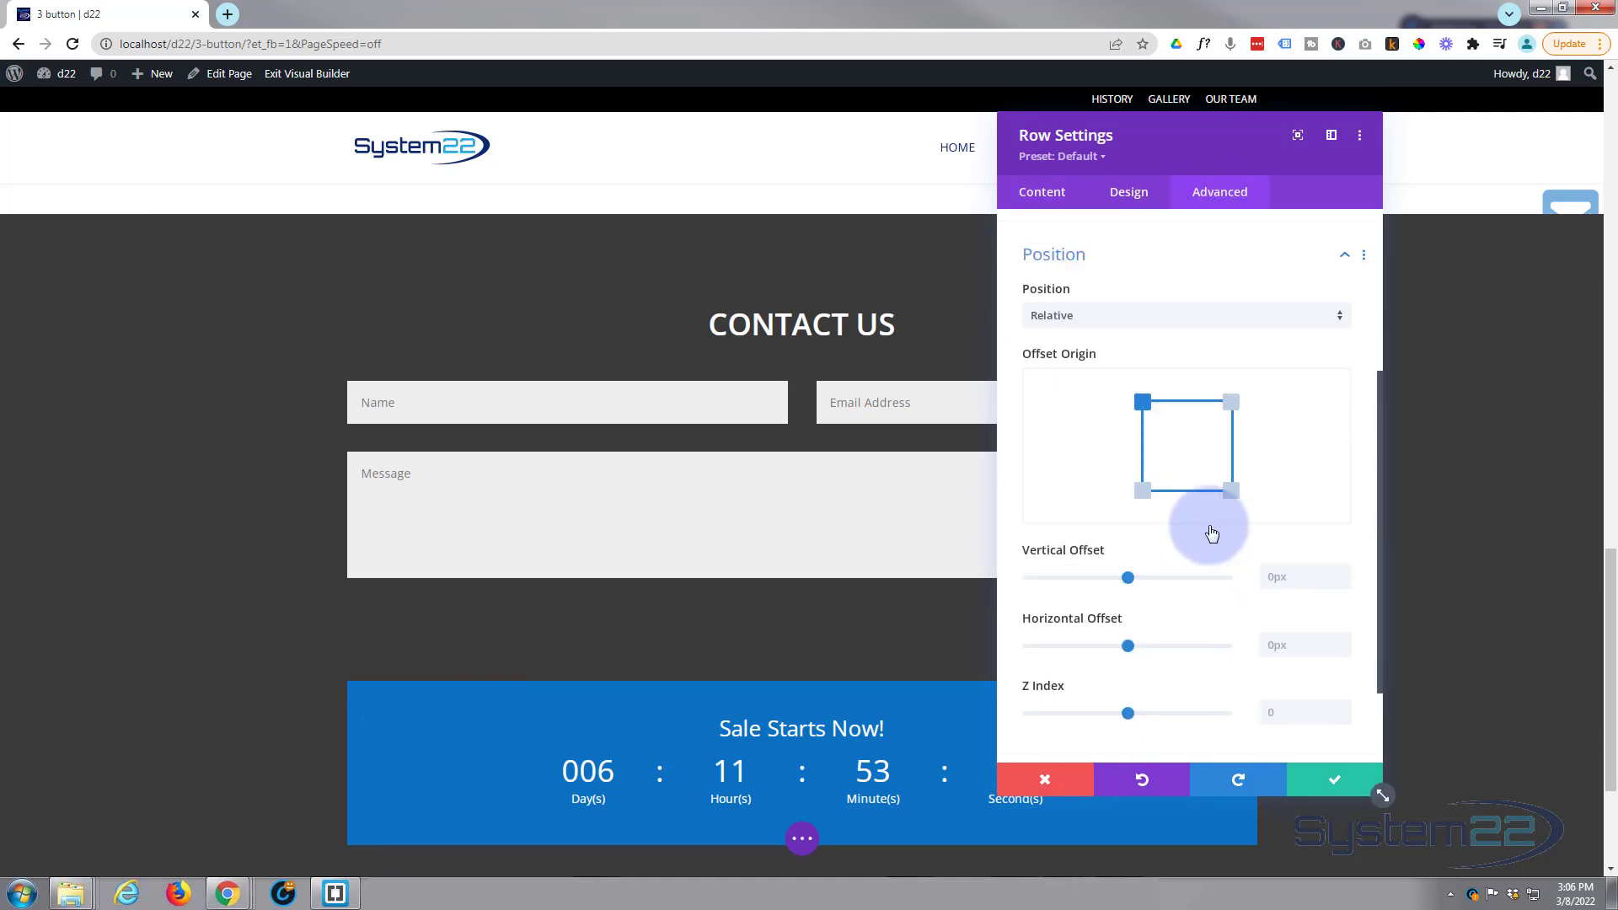
click(1146, 290)
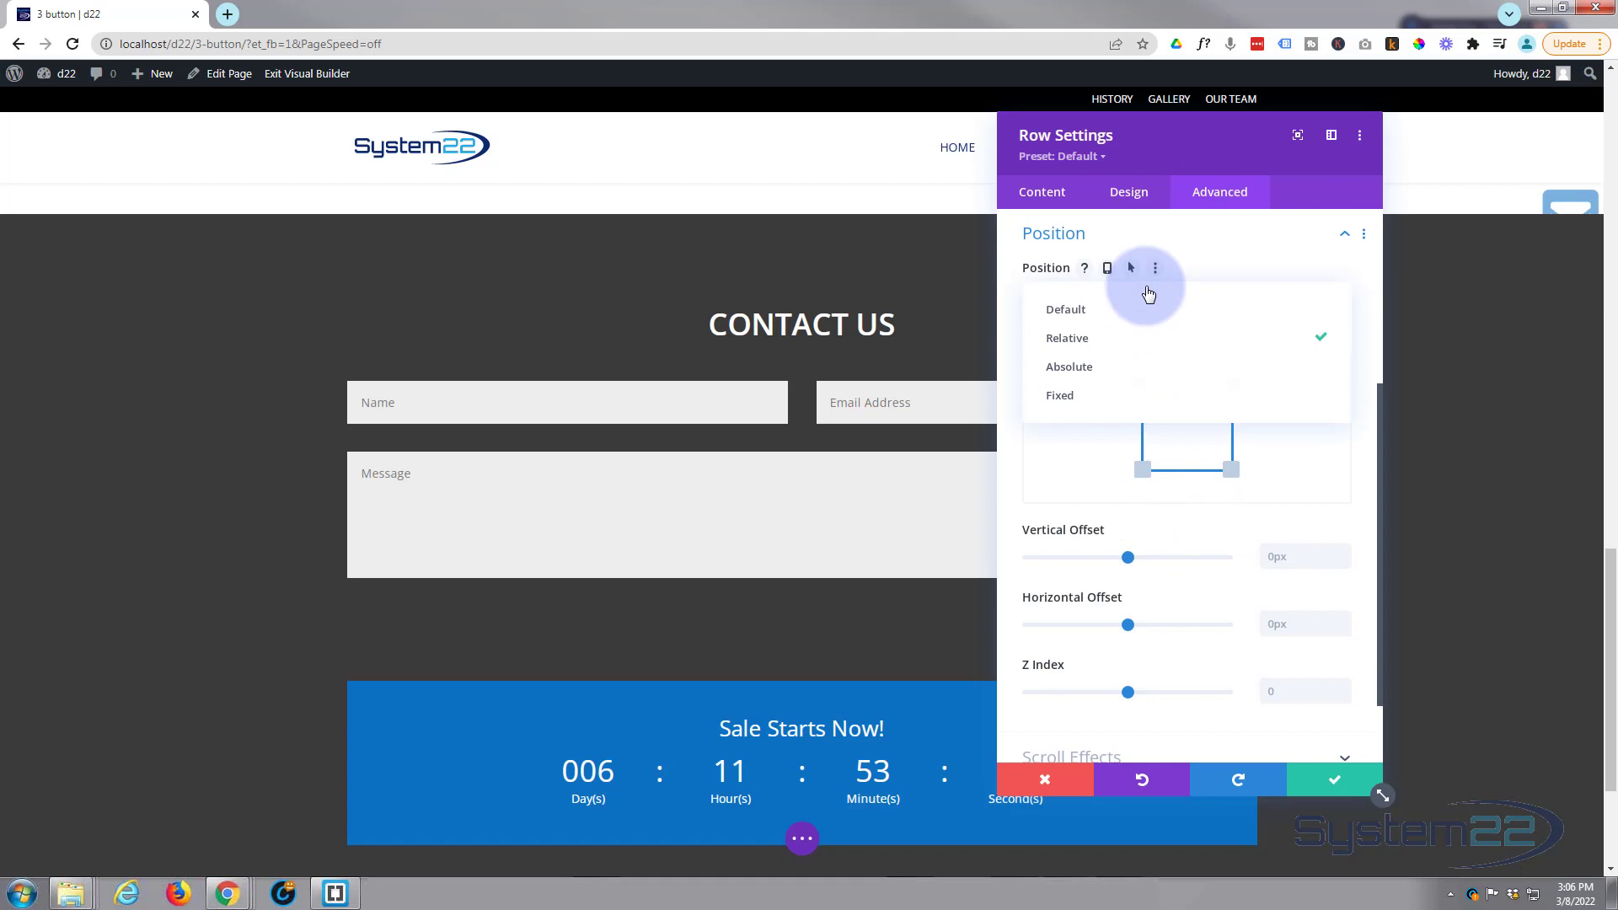
click(1080, 396)
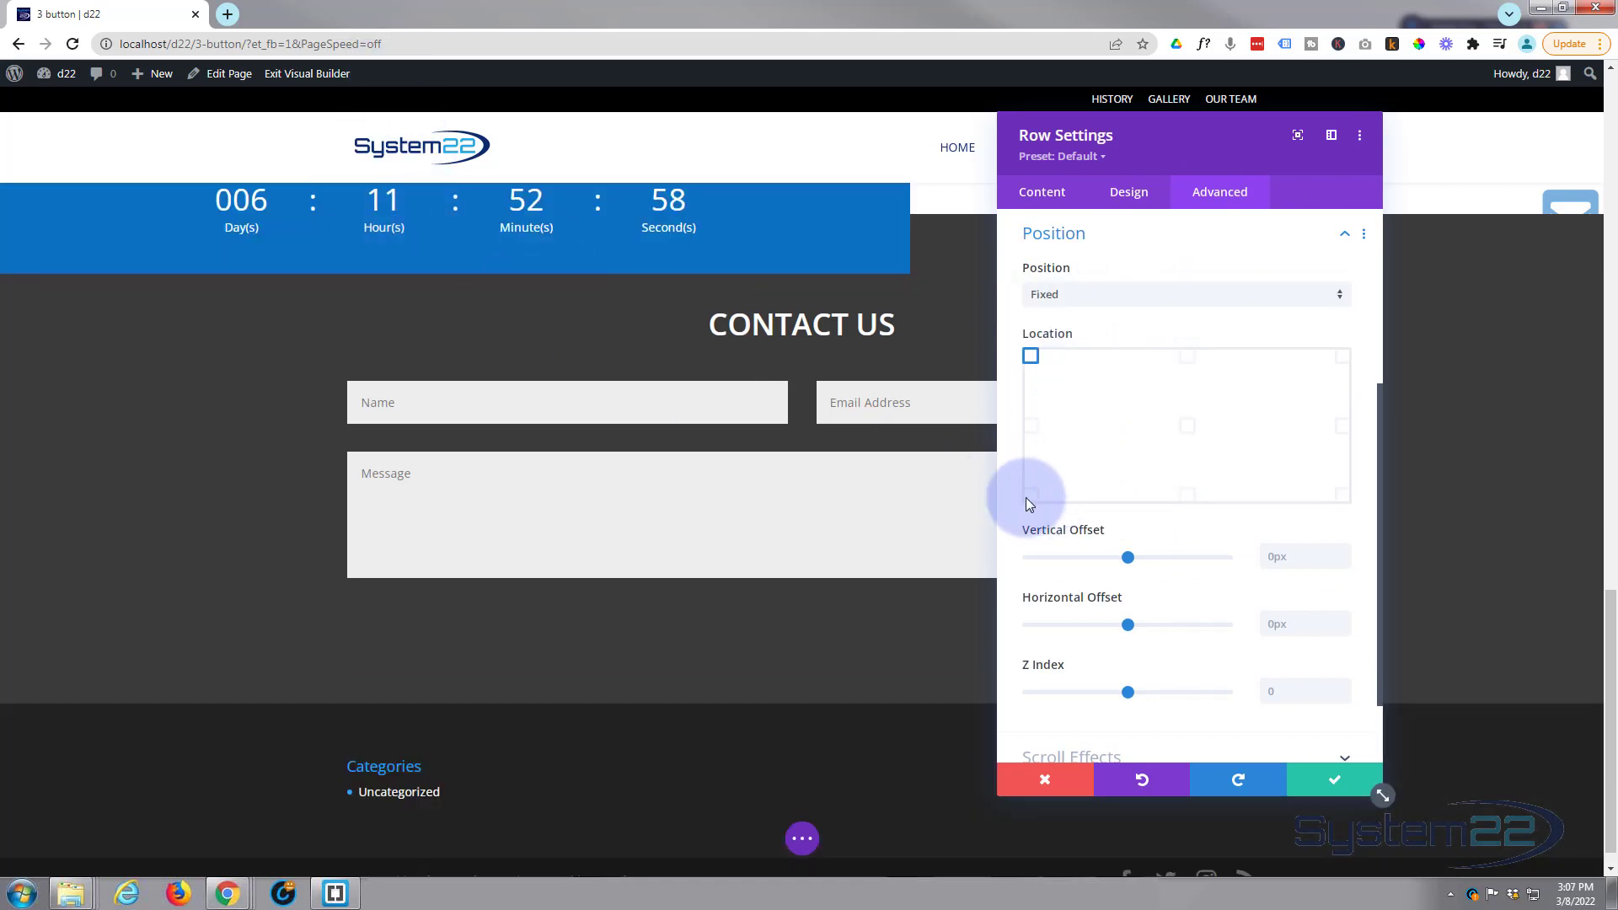
click(1187, 497)
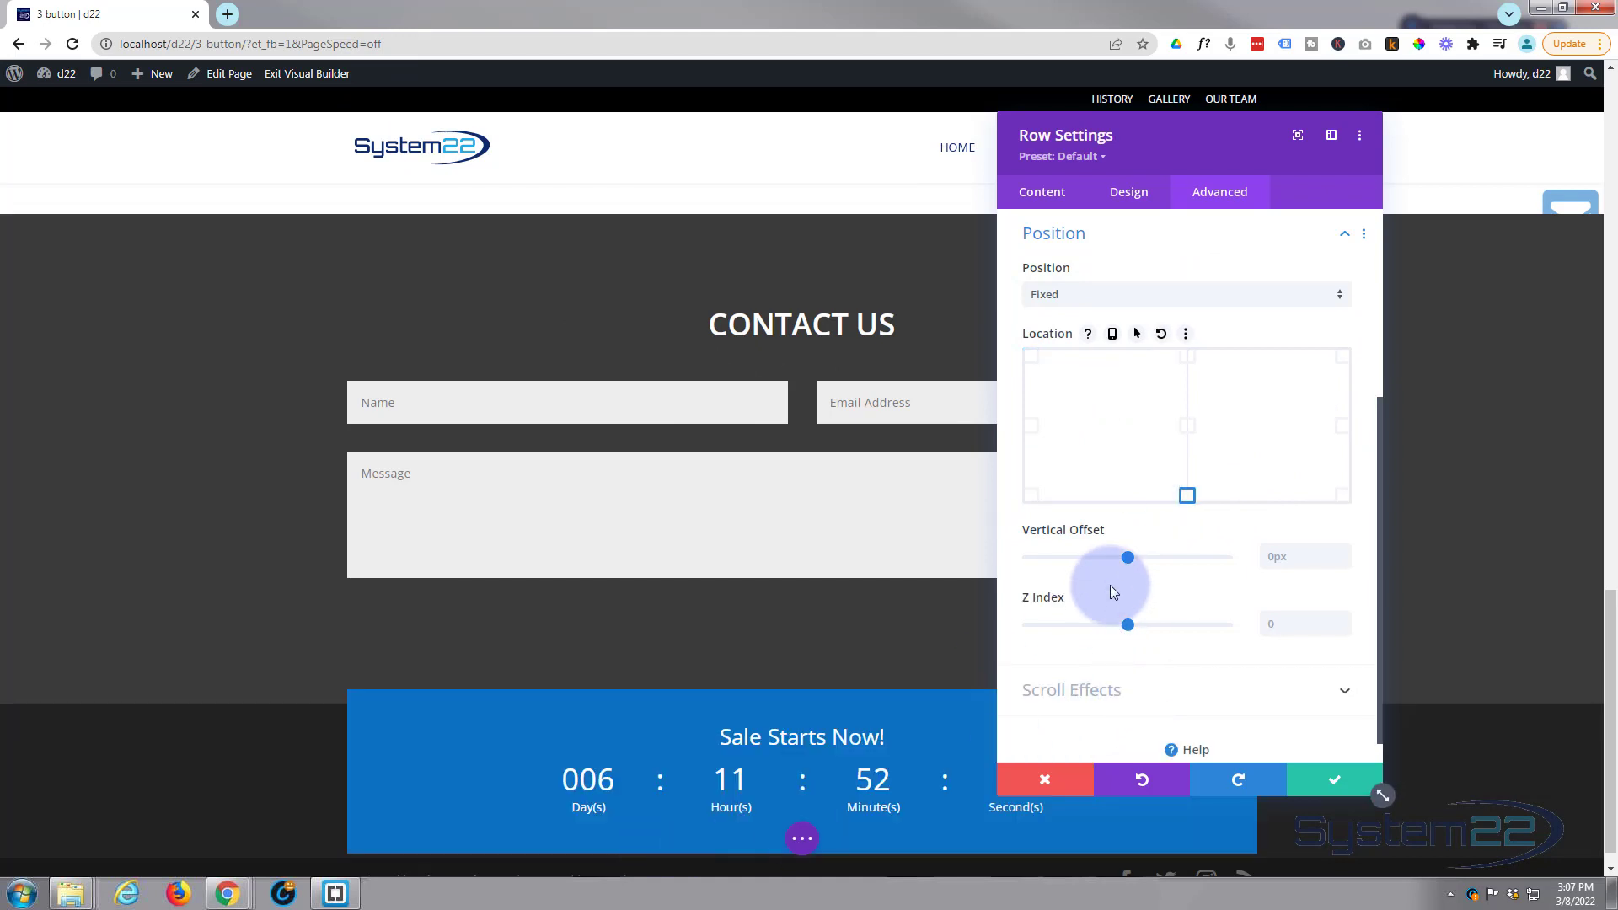
drag(1126, 556, 1121, 556)
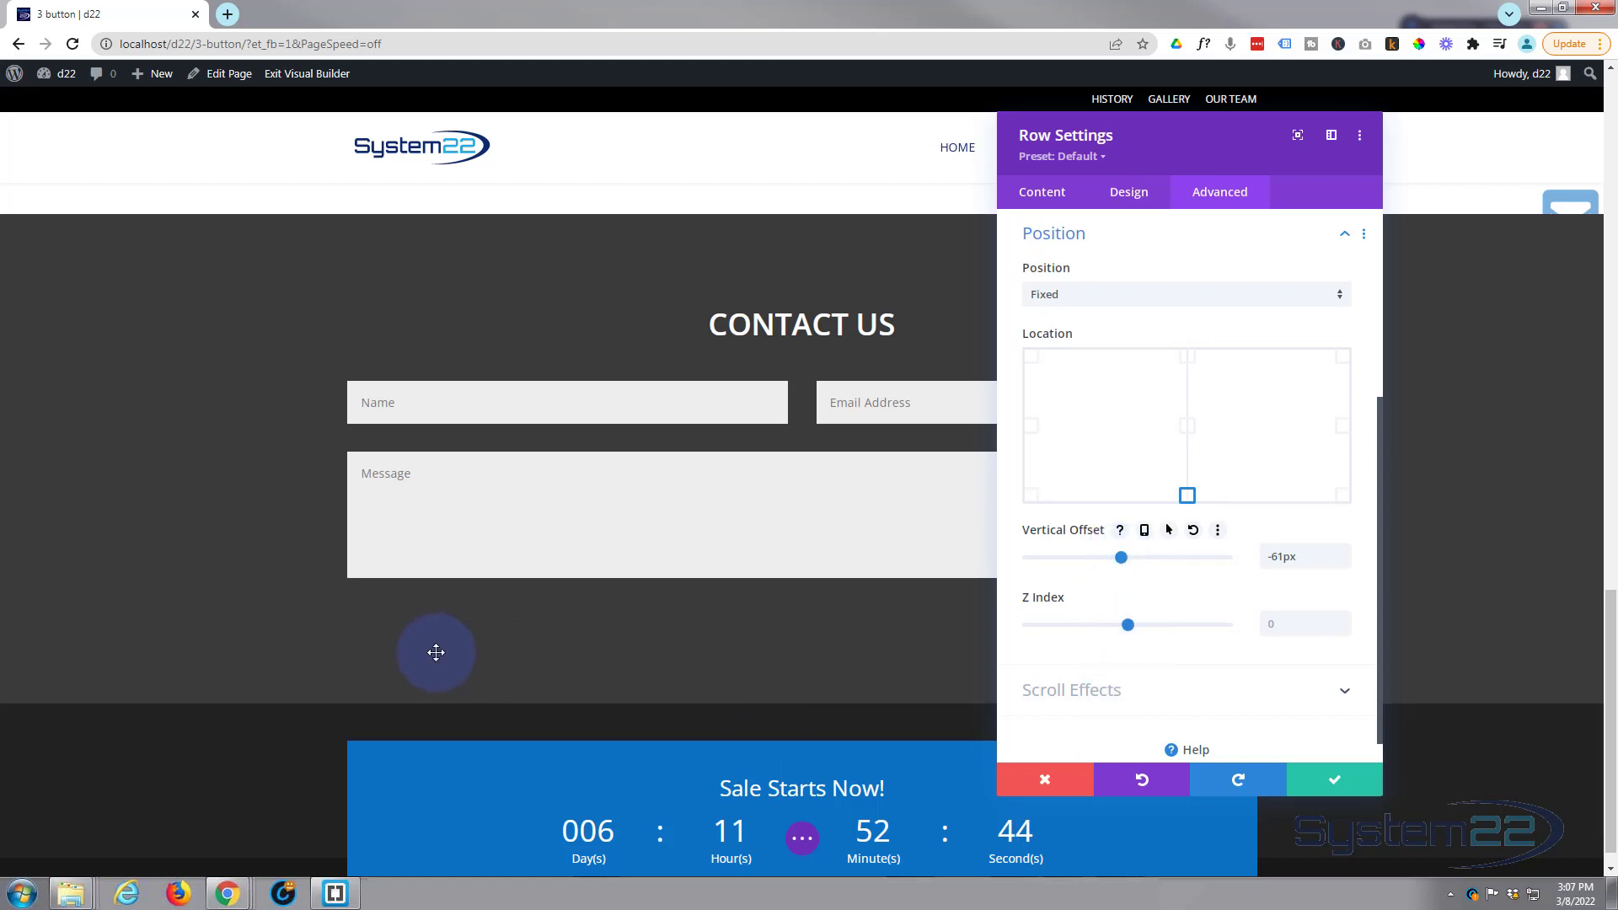
scroll(276, 621, up, 2)
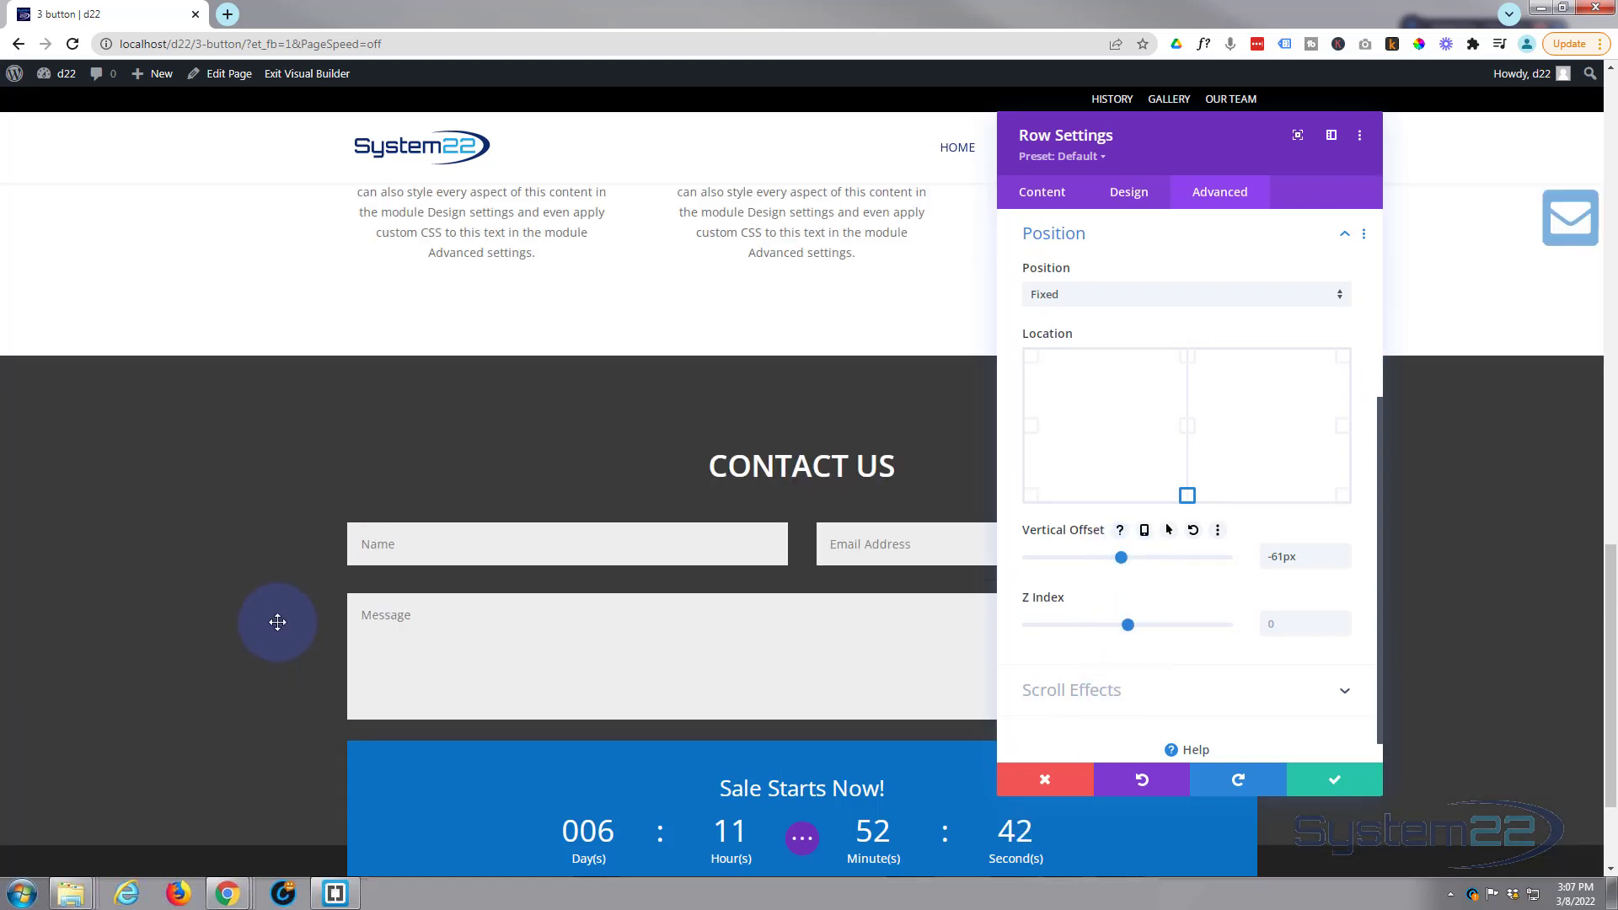
scroll(277, 621, up, 5)
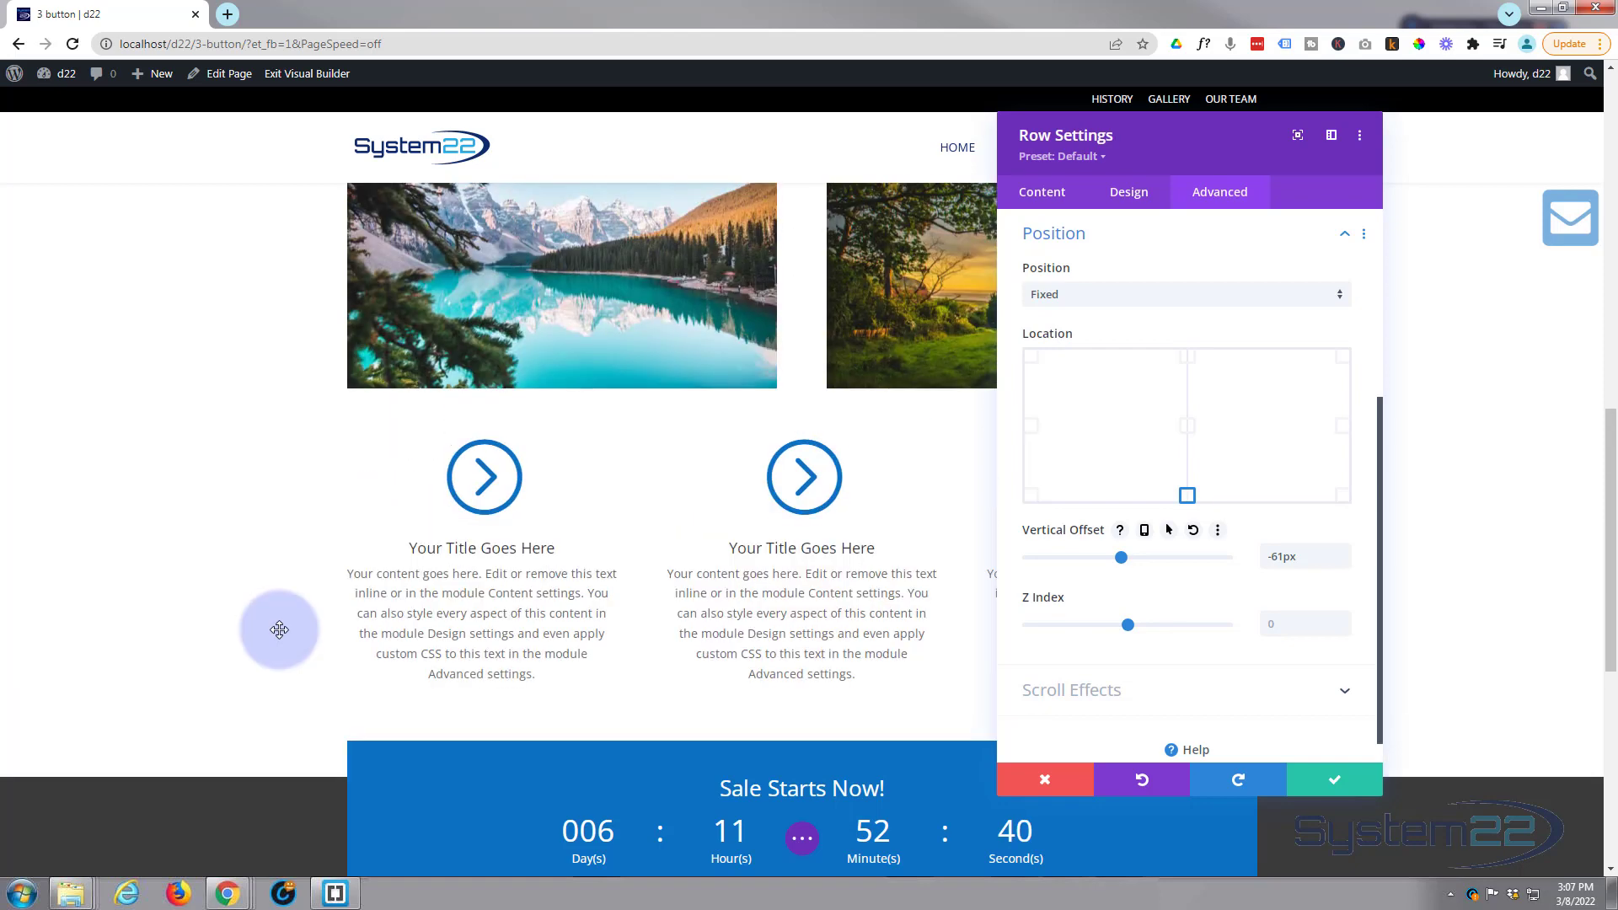
scroll(279, 629, up, 8)
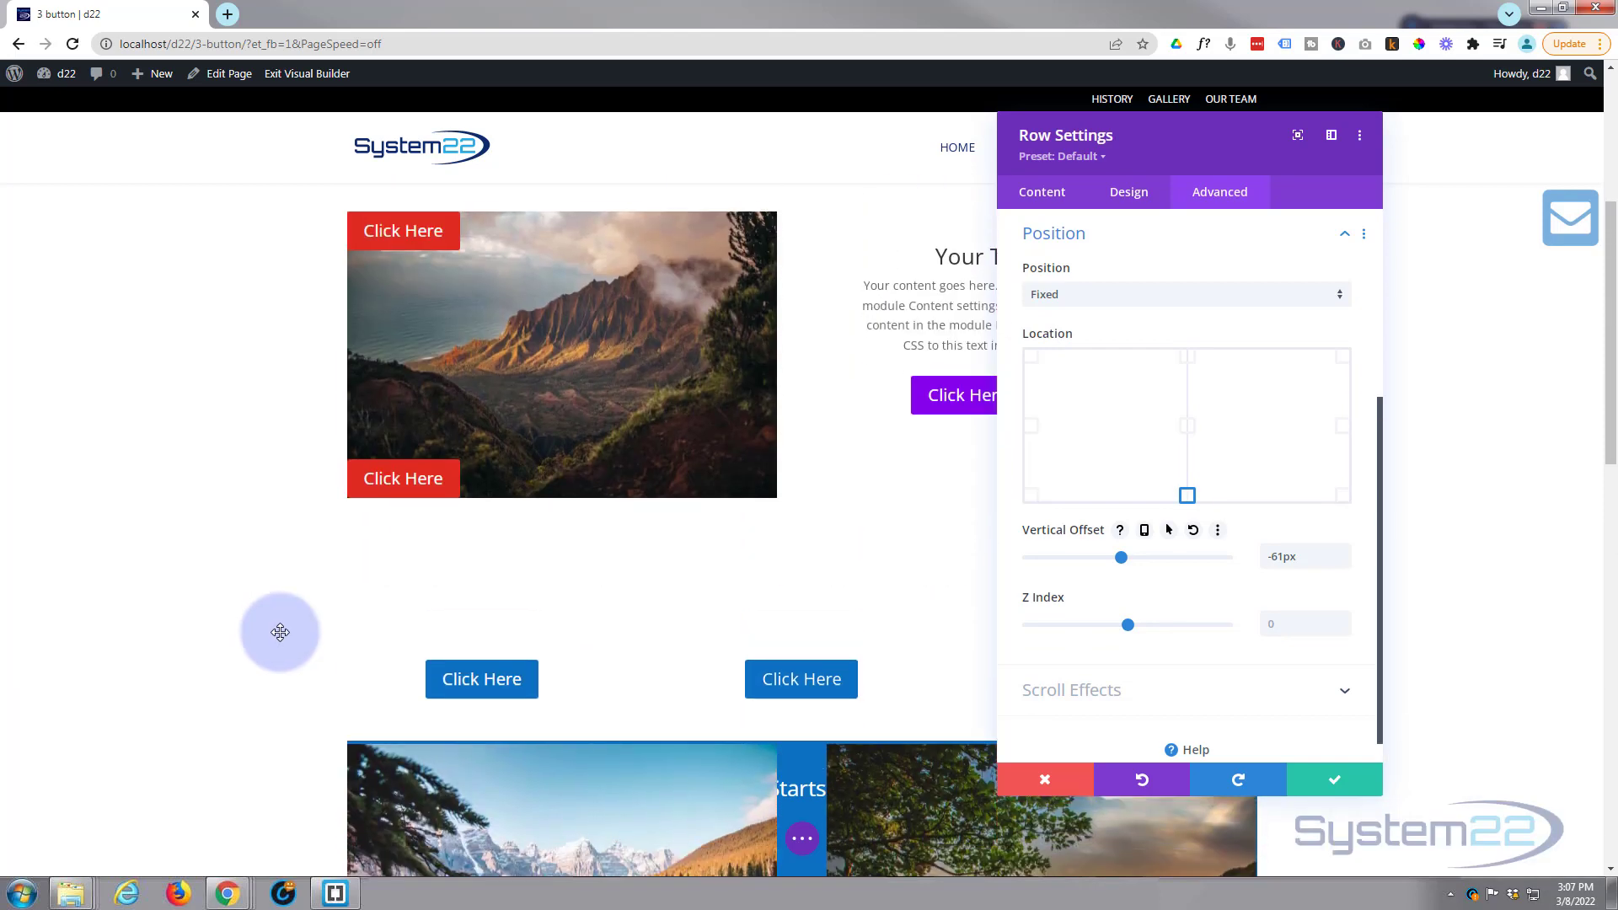
scroll(280, 632, down, 4)
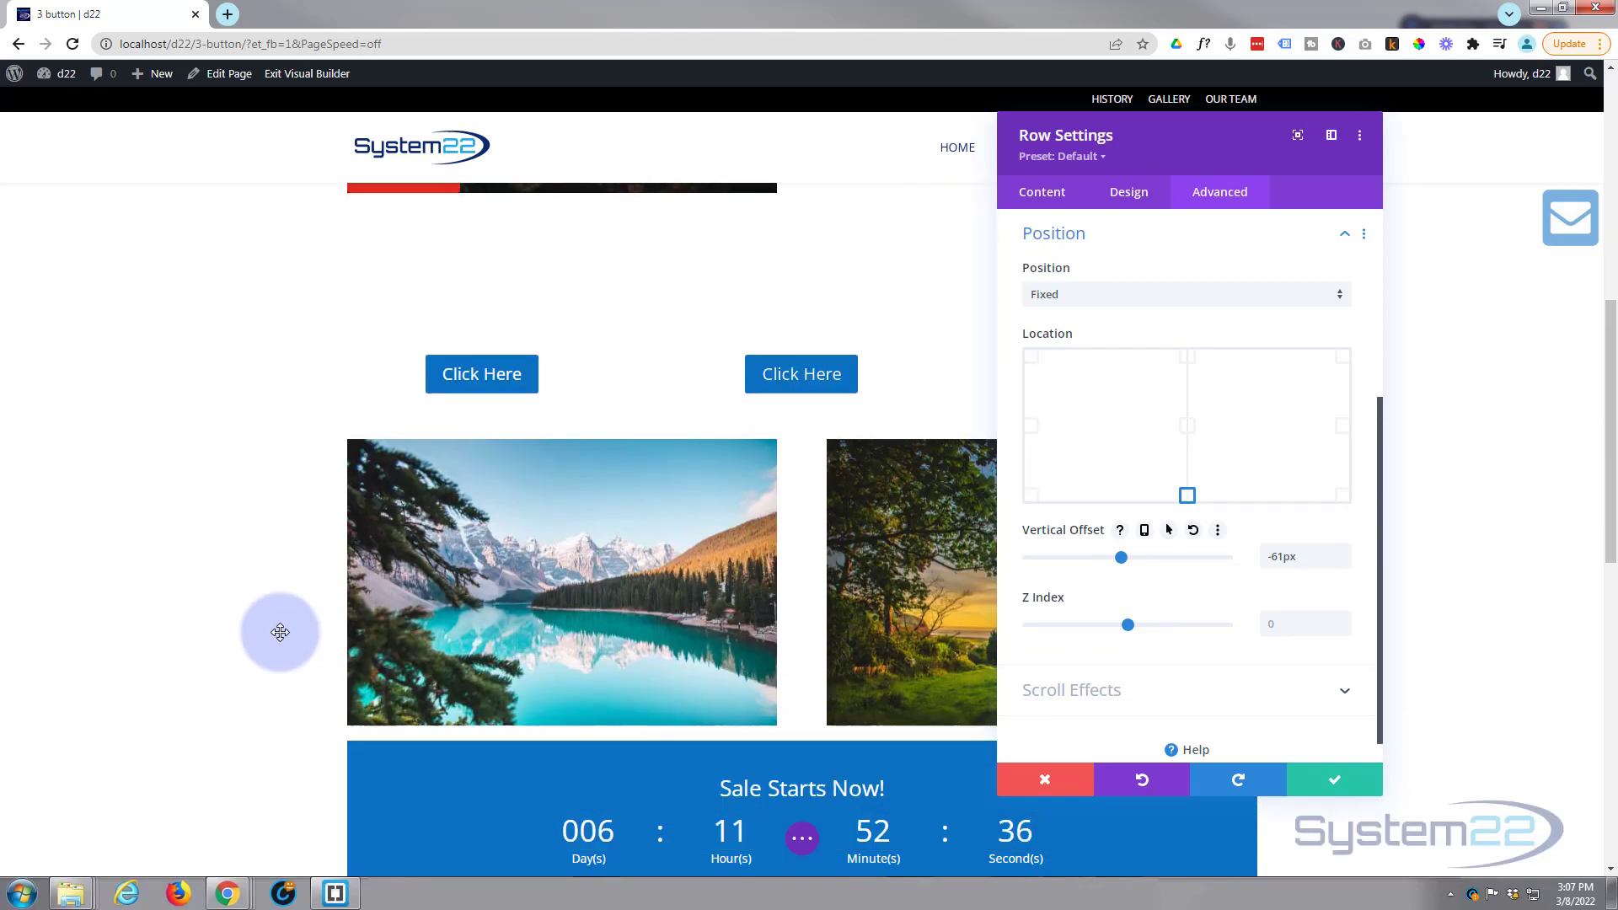
scroll(280, 632, up, 10)
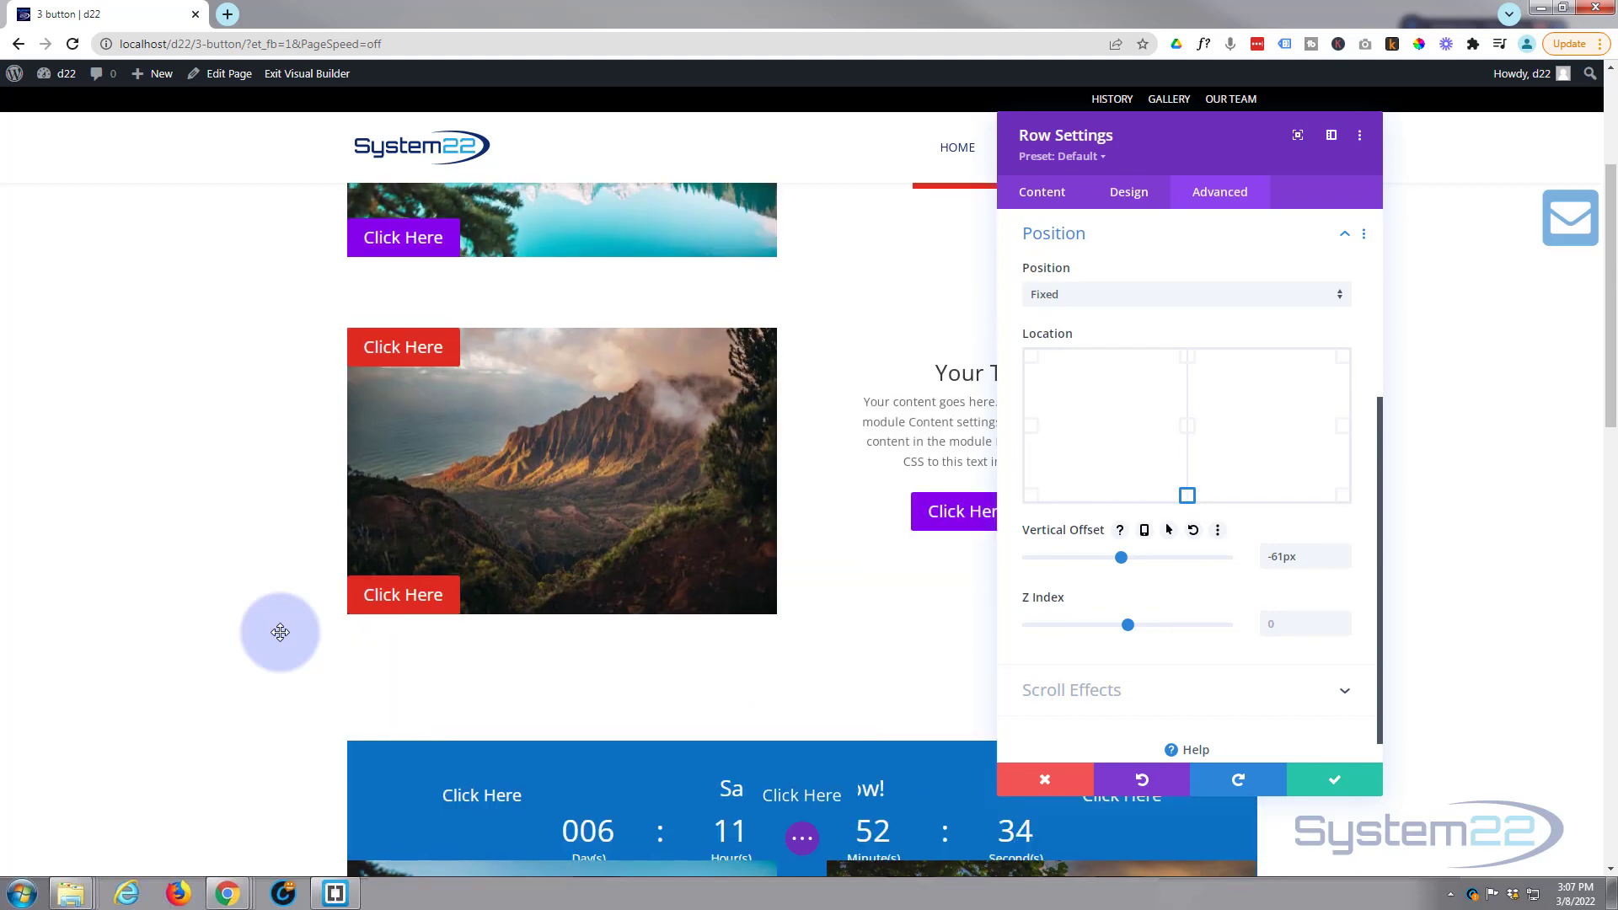
scroll(280, 632, down, 5)
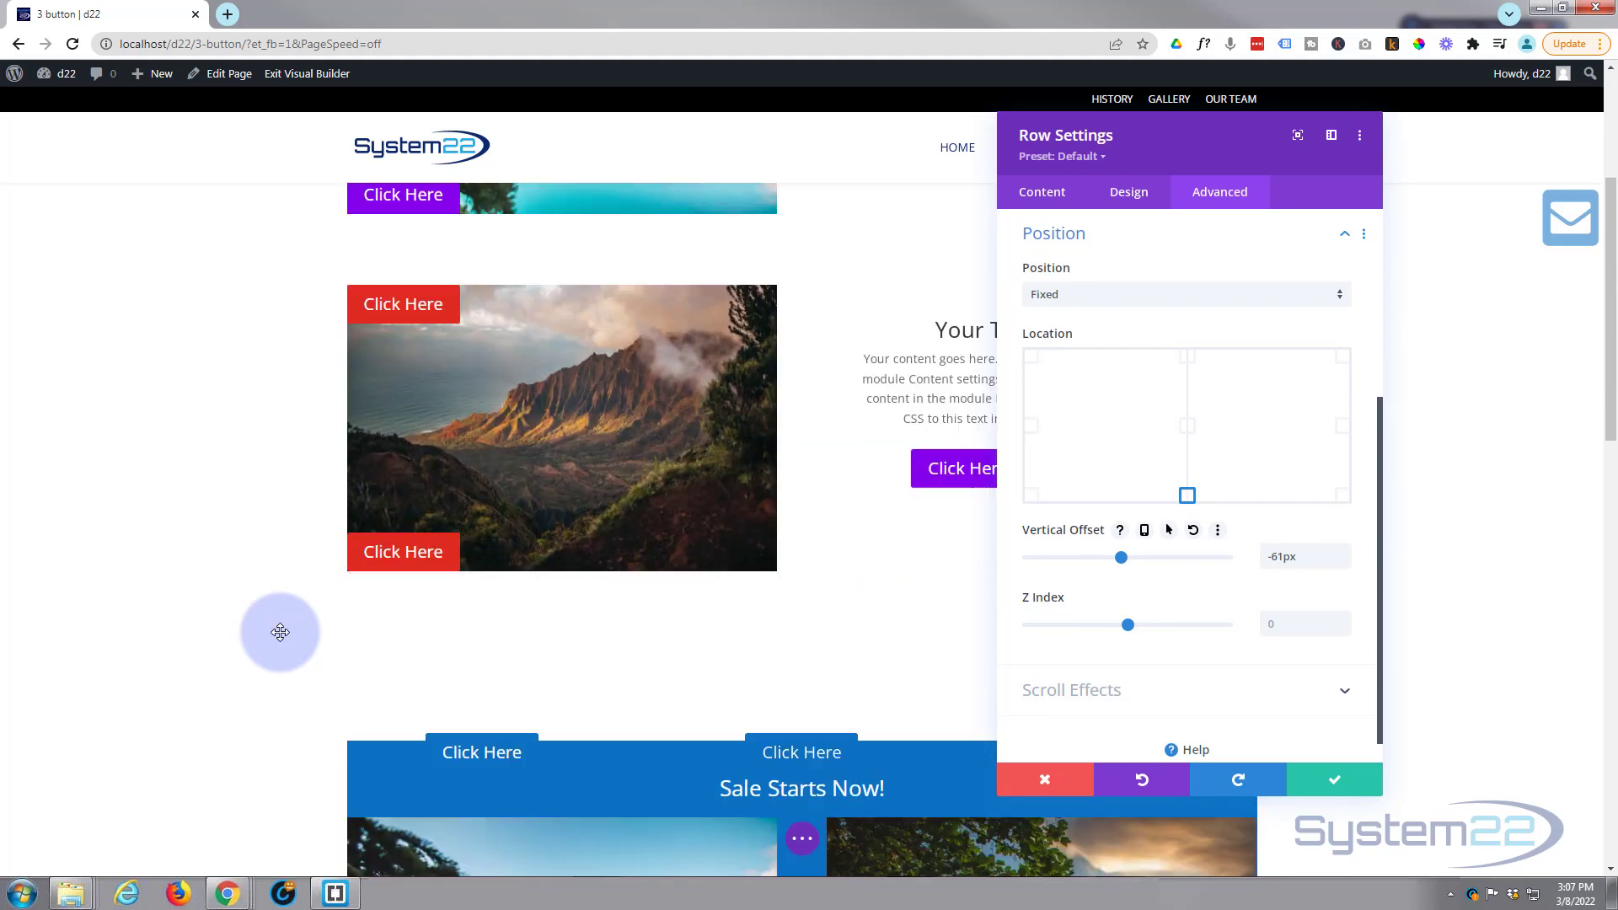
scroll(279, 632, up, 2)
scroll(279, 632, down, 6)
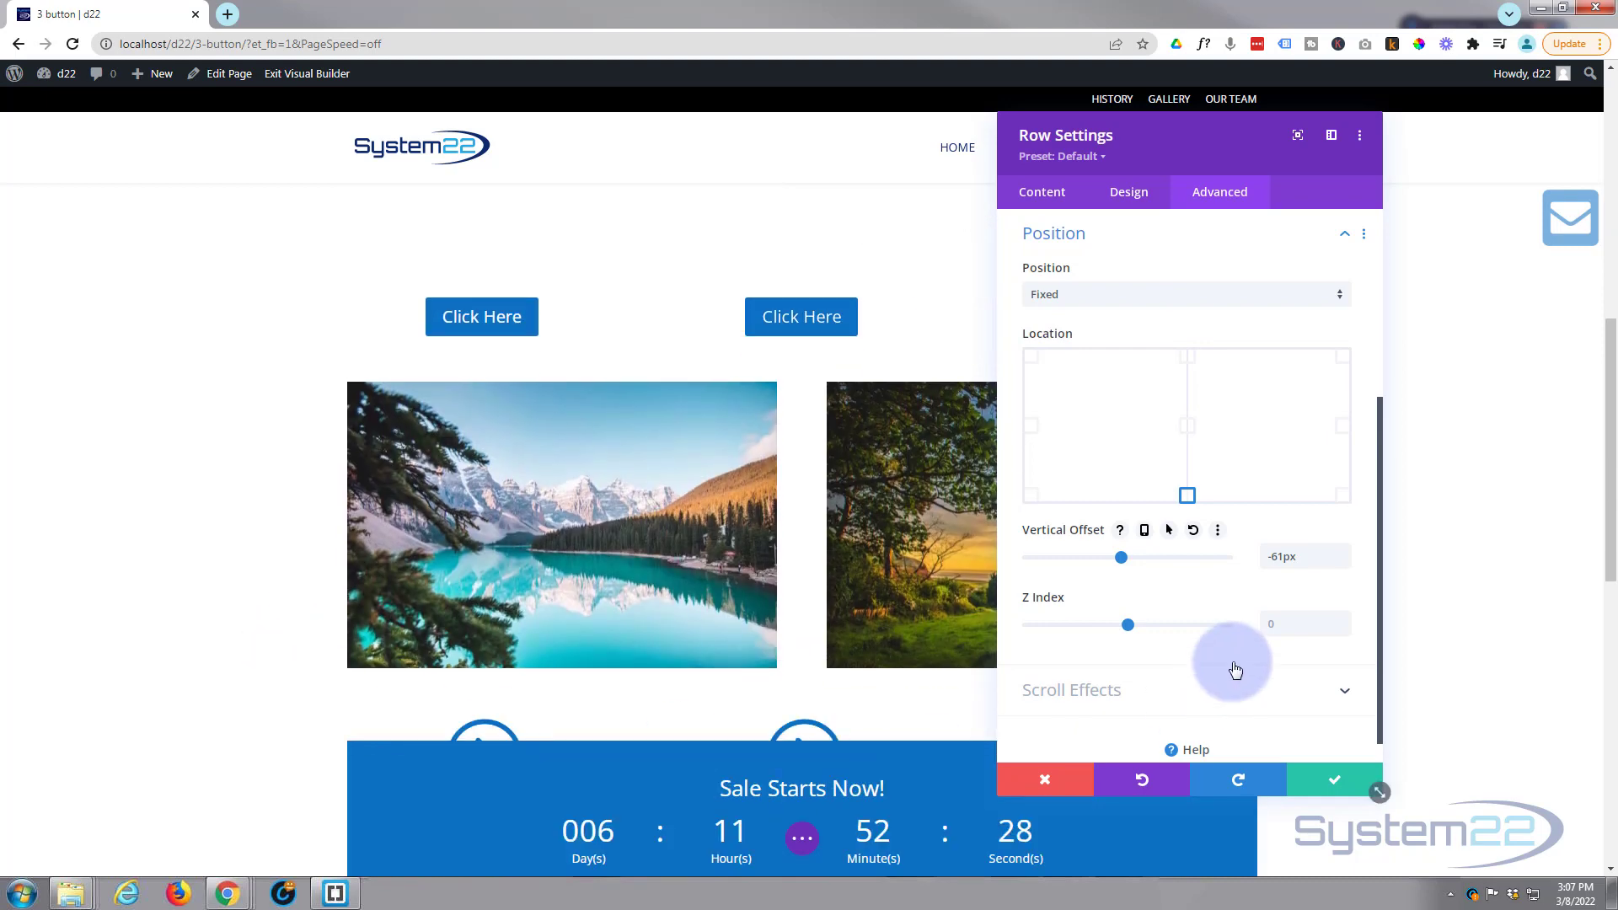
Set the countdown row's Z Index to 148 and scroll to confirm the blue bar stays above the content.
drag(1127, 625, 1156, 623)
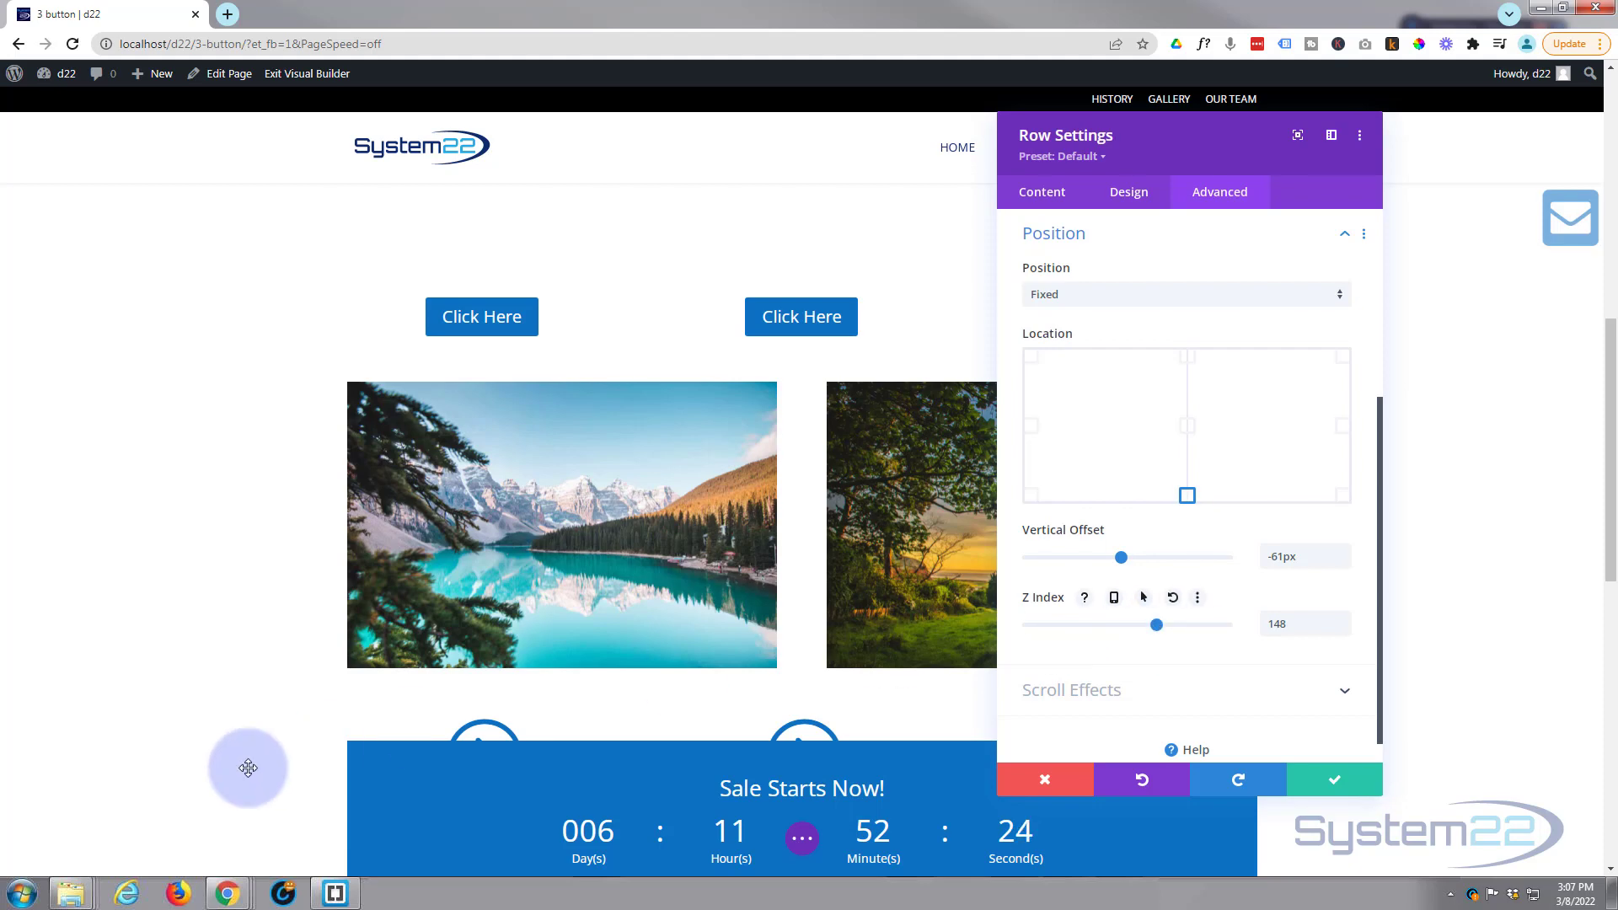
scroll(247, 768, up, 3)
scroll(248, 767, up, 6)
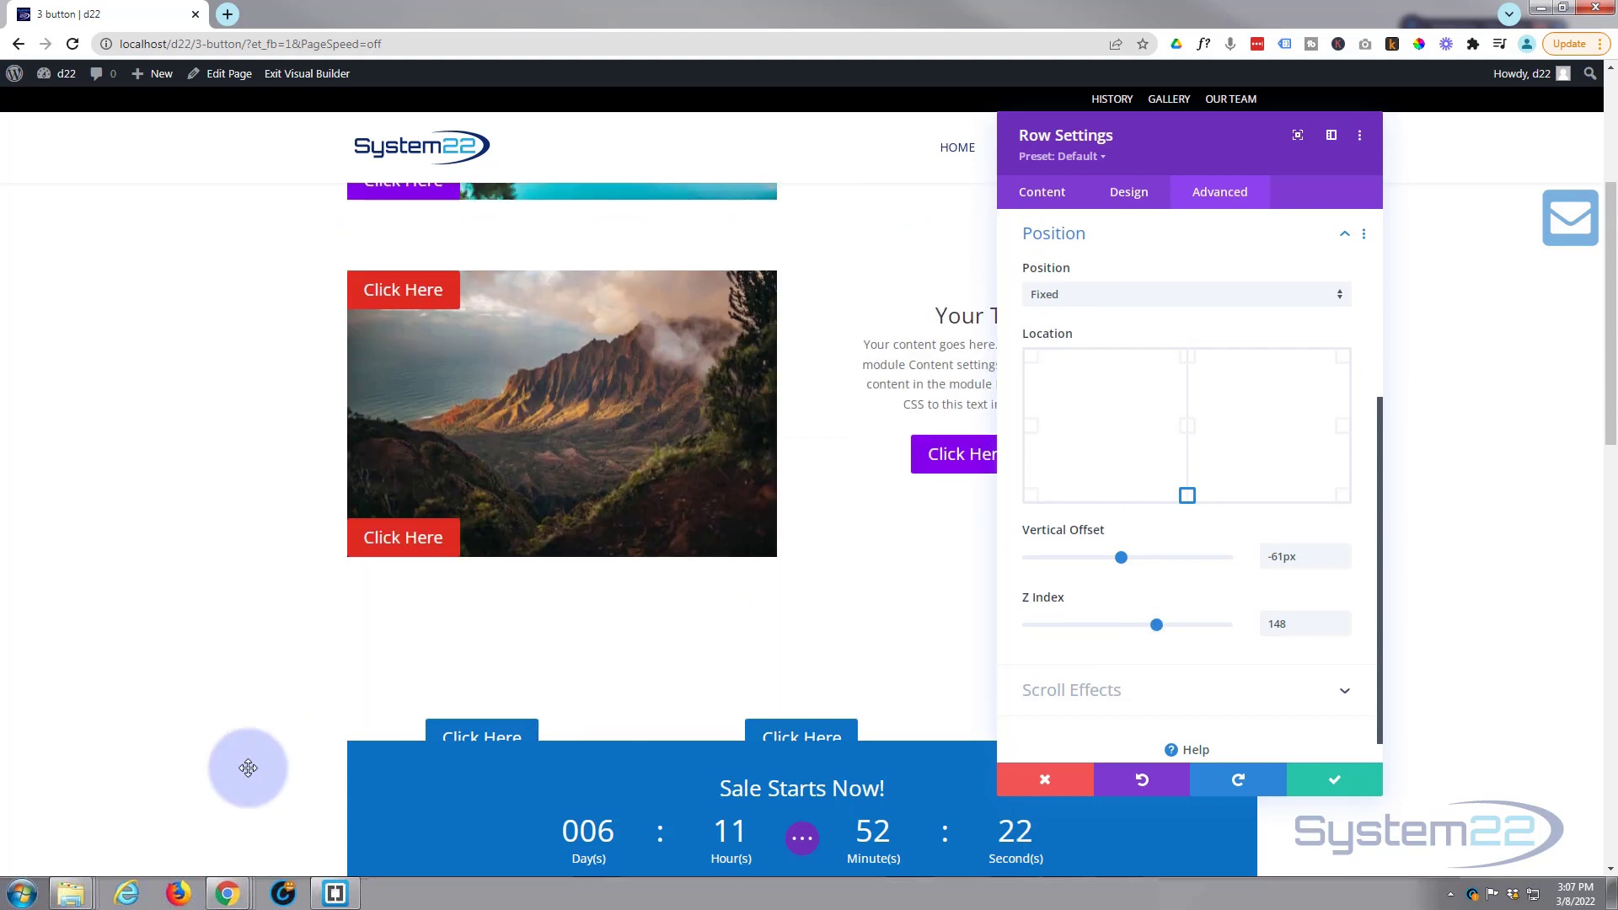
scroll(248, 767, down, 6)
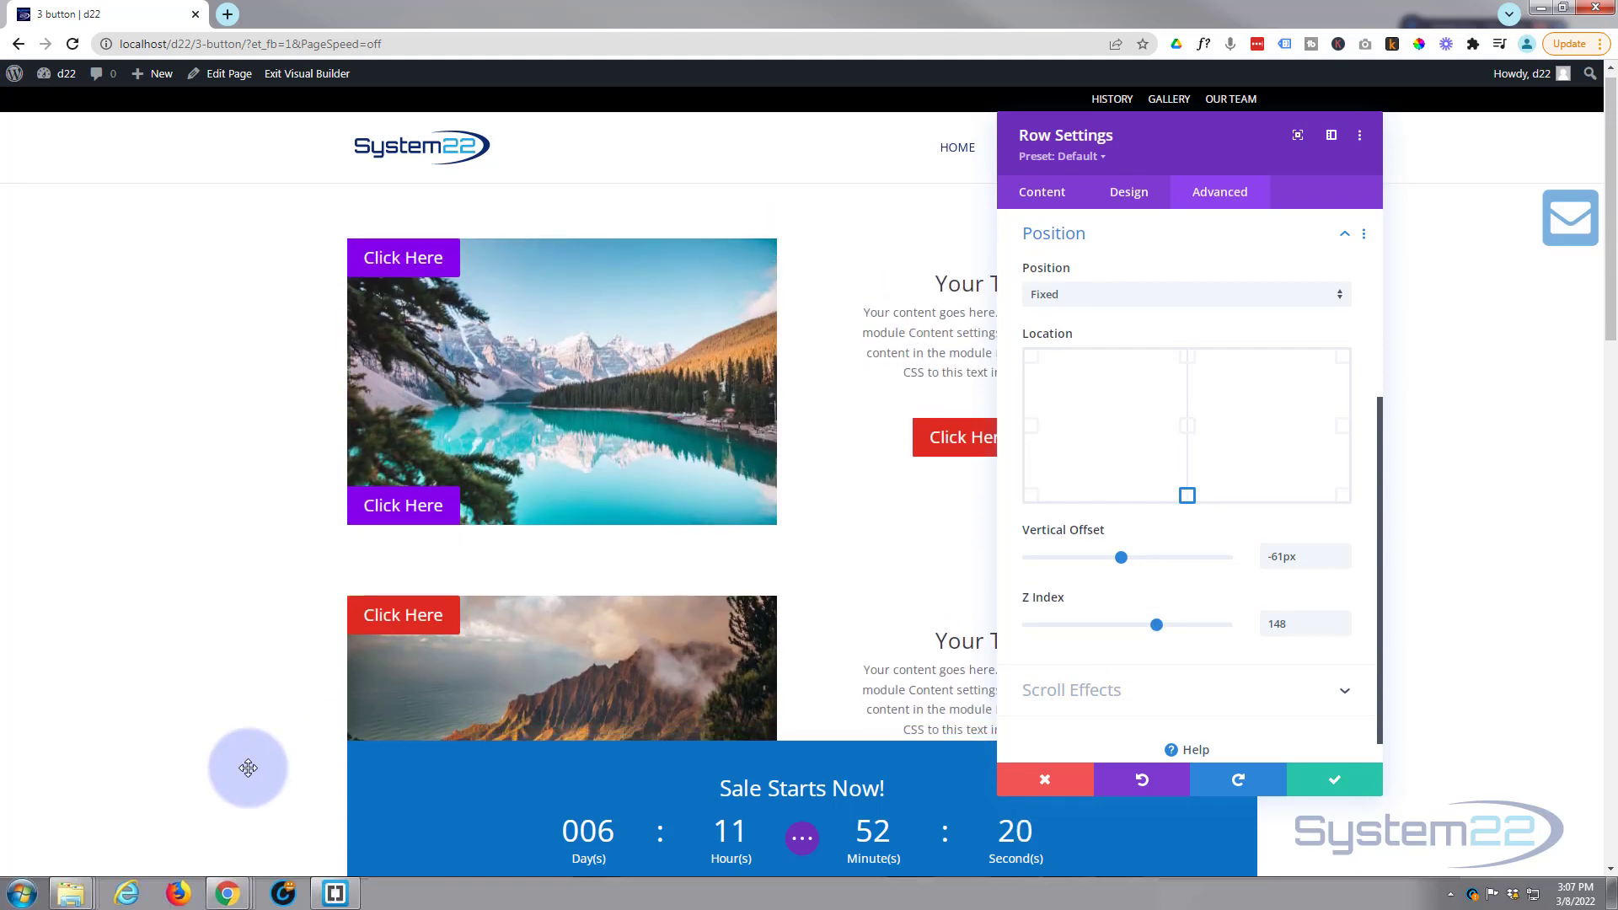
scroll(247, 768, down, 1)
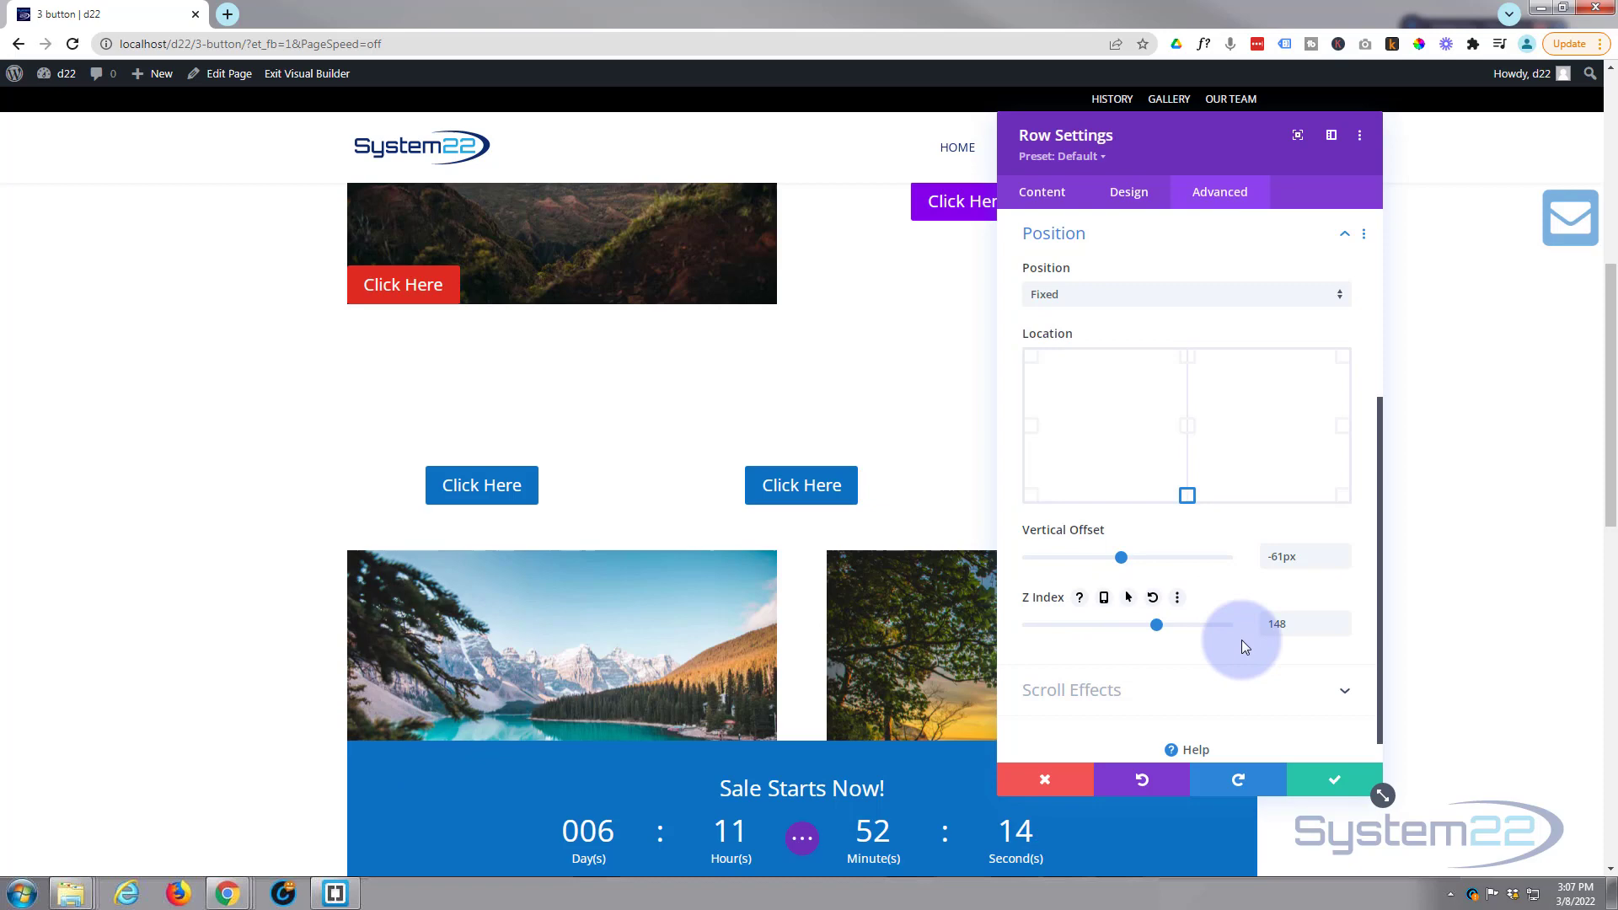
scroll(244, 700, down, 1)
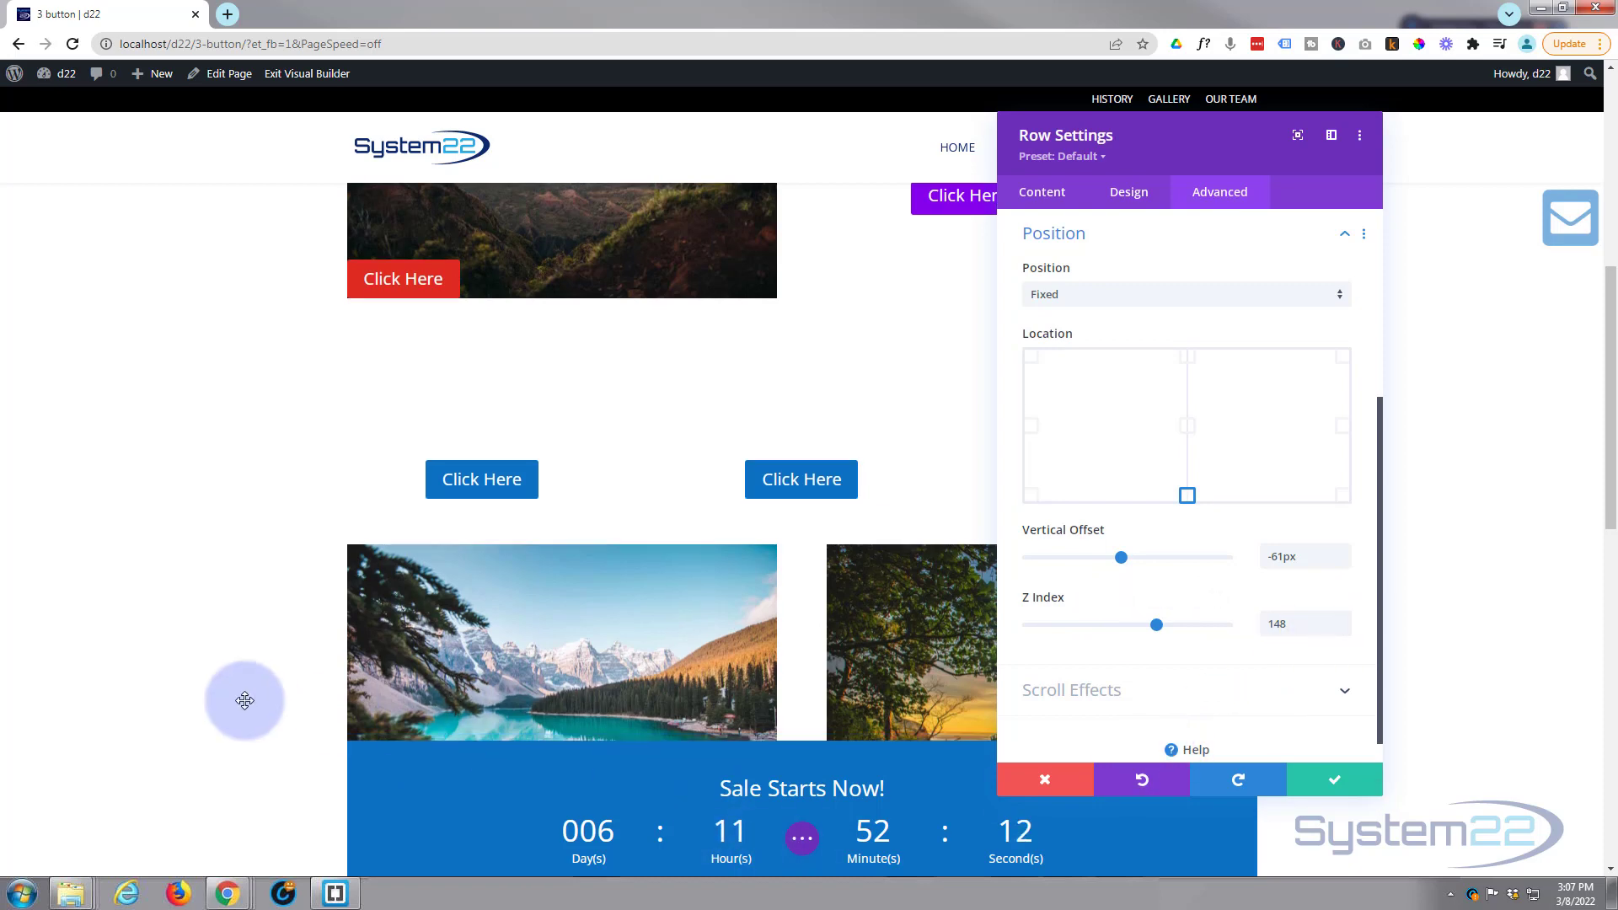
scroll(245, 701, down, 3)
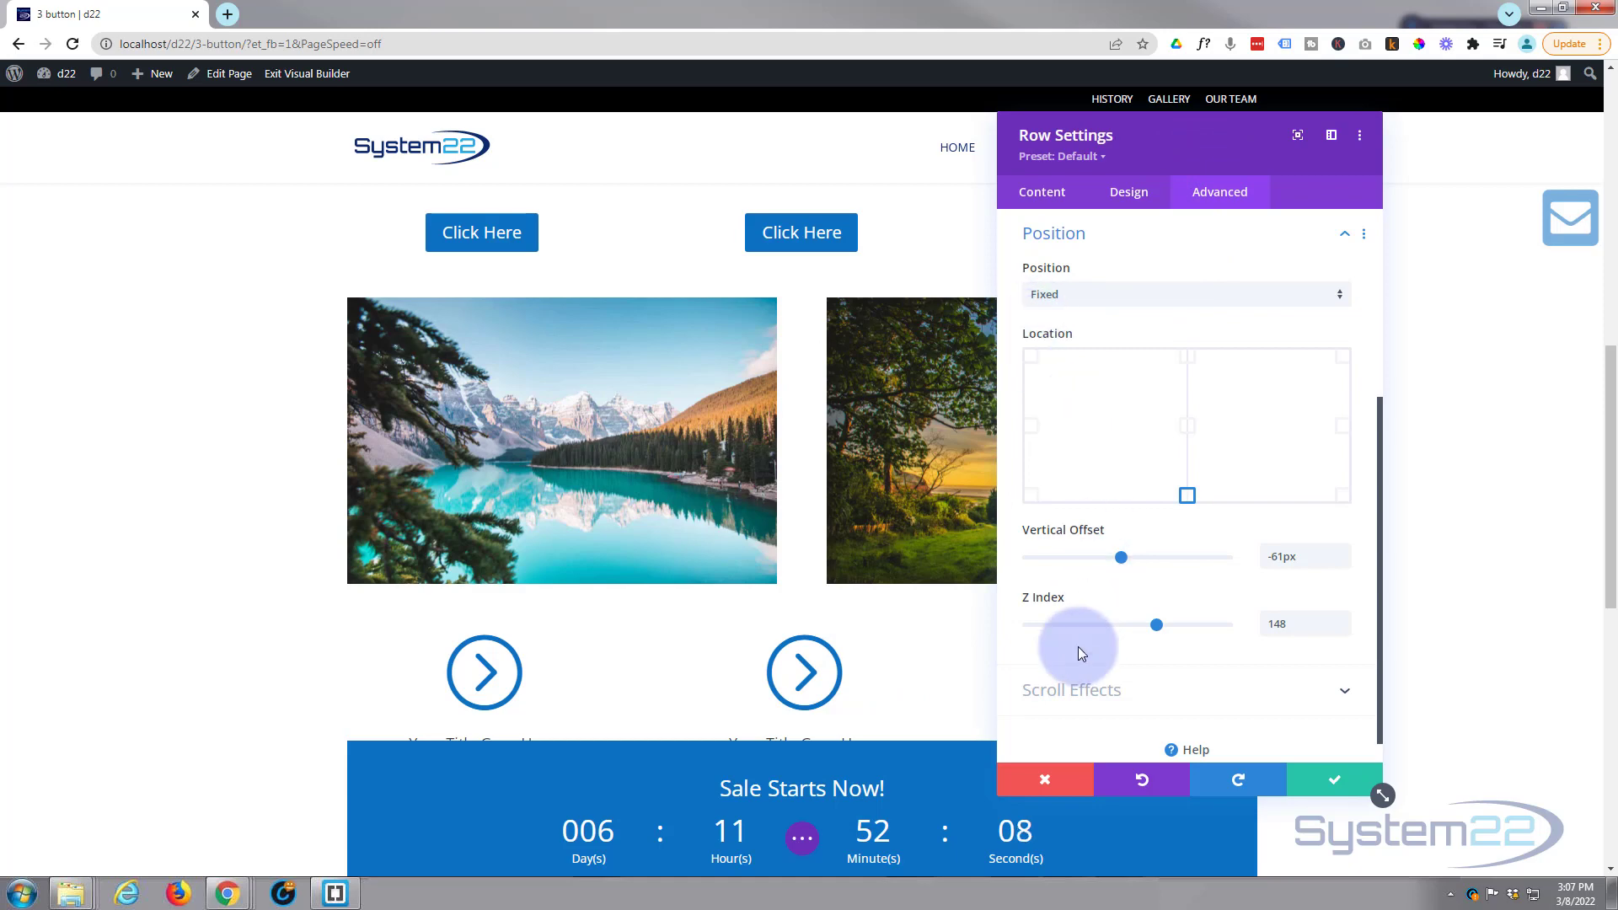
scroll(295, 722, up, 6)
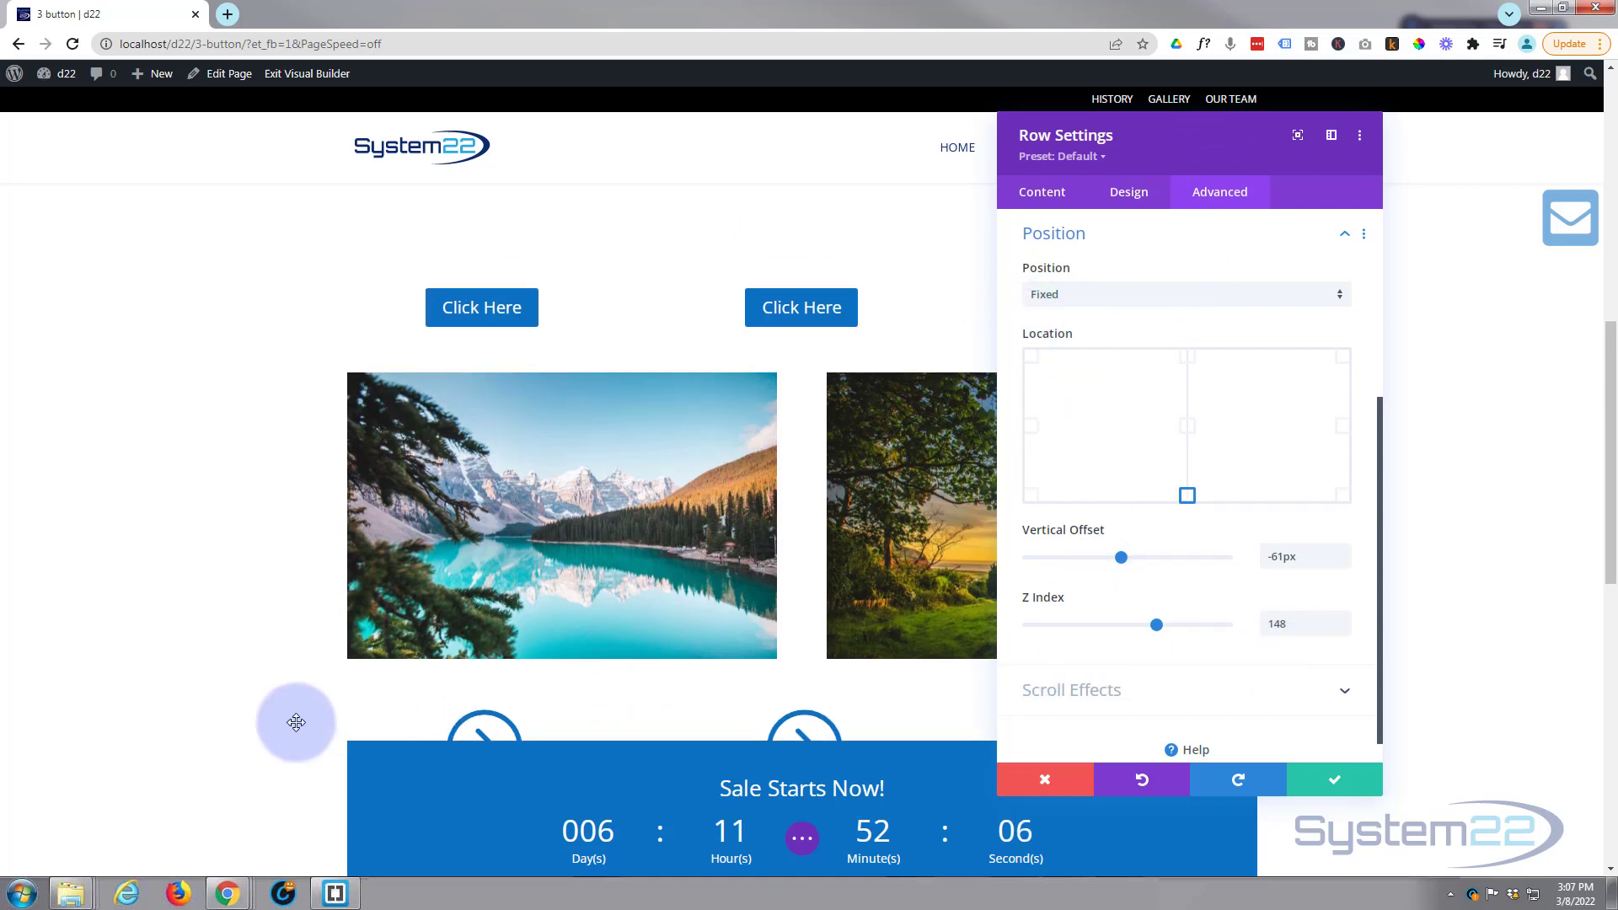
scroll(296, 722, up, 4)
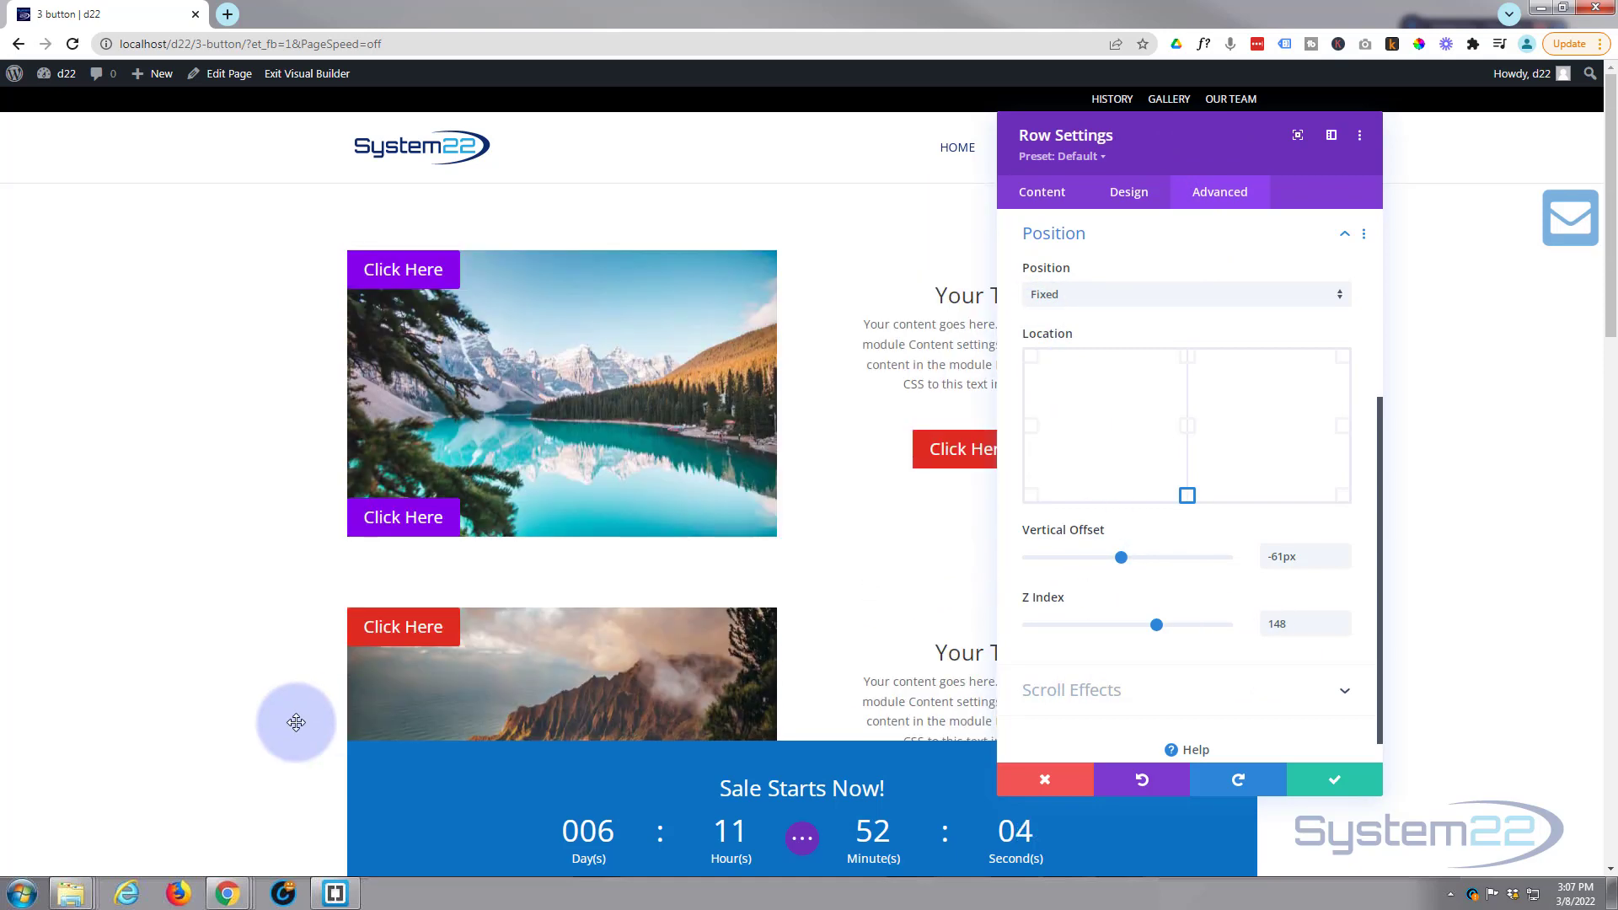
scroll(296, 723, down, 10)
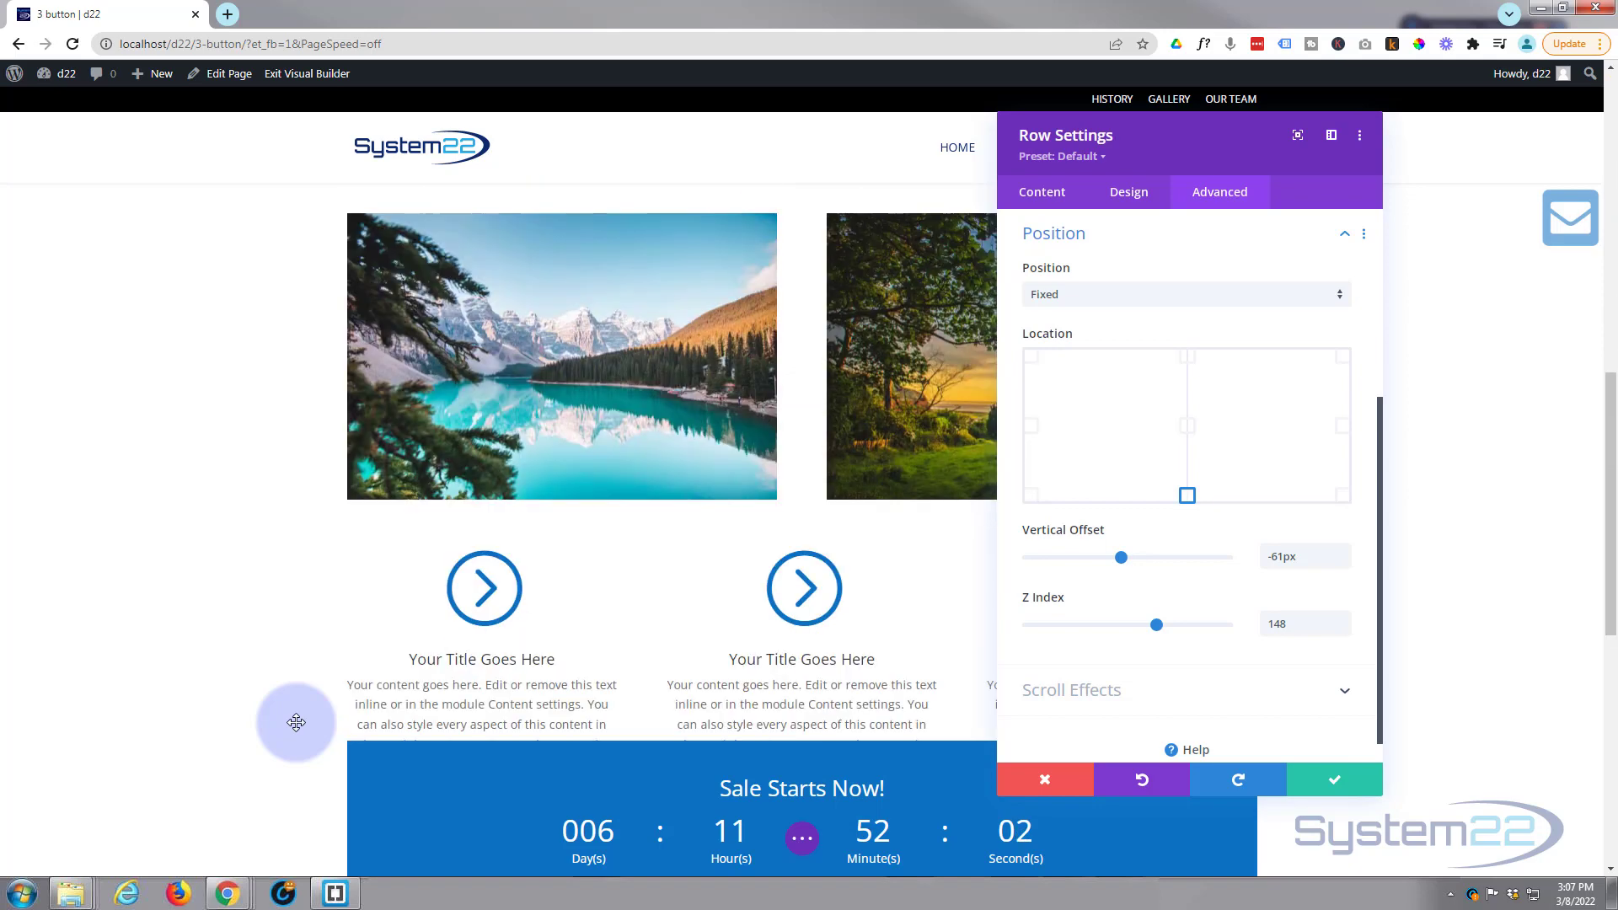
scroll(296, 722, down, 3)
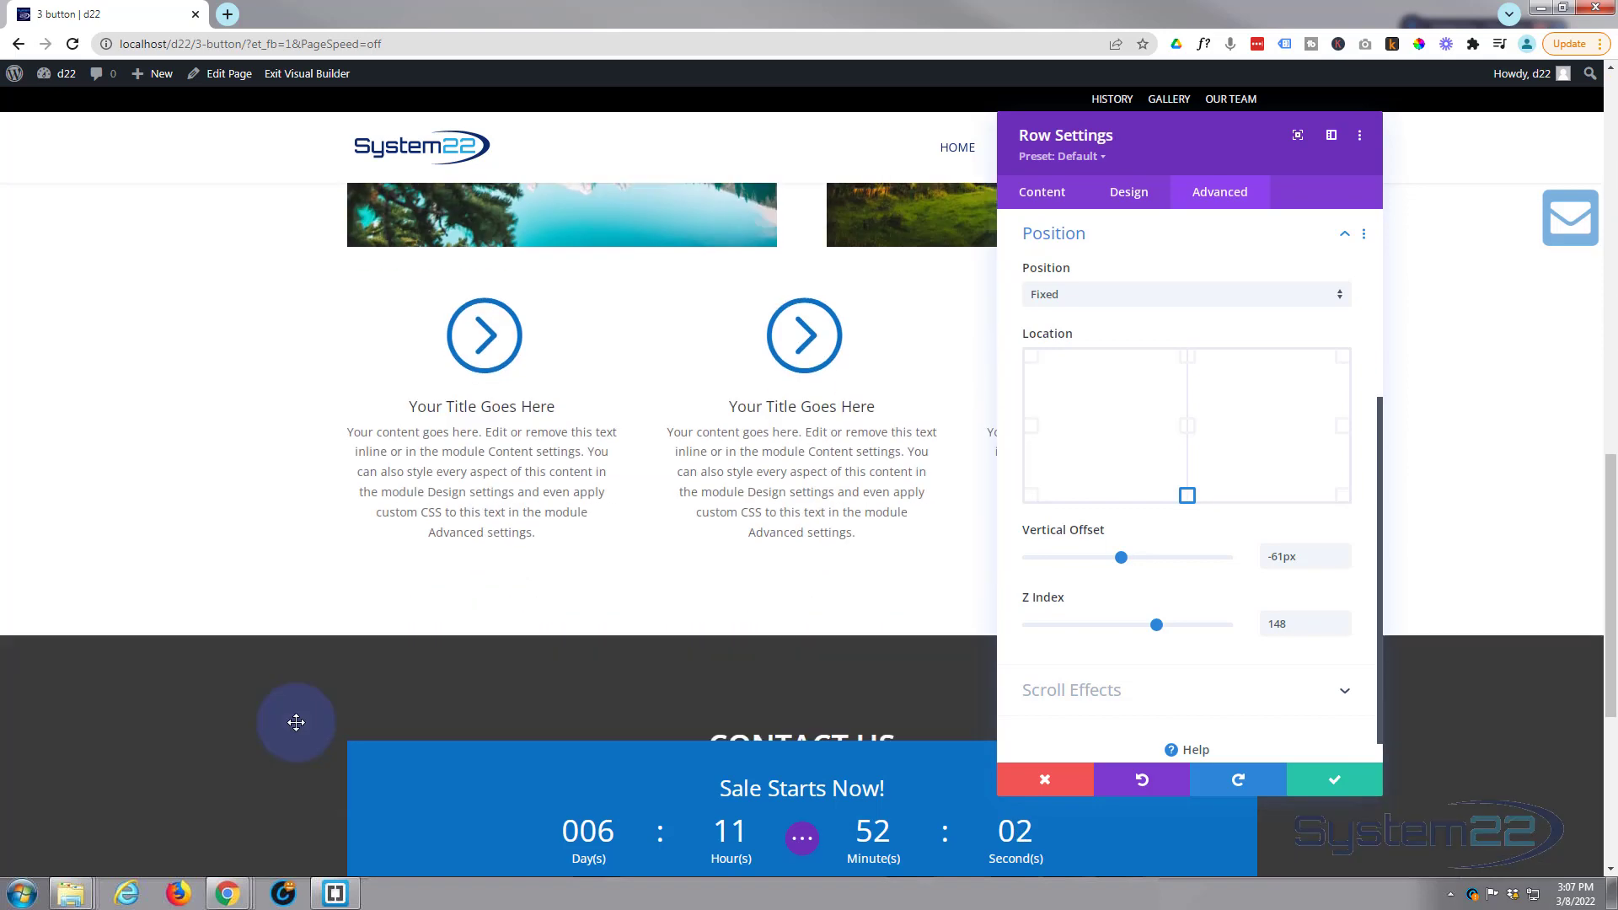
Save the Row Settings and exit the Visual Builder to view the live '3 button' page.
click(1345, 789)
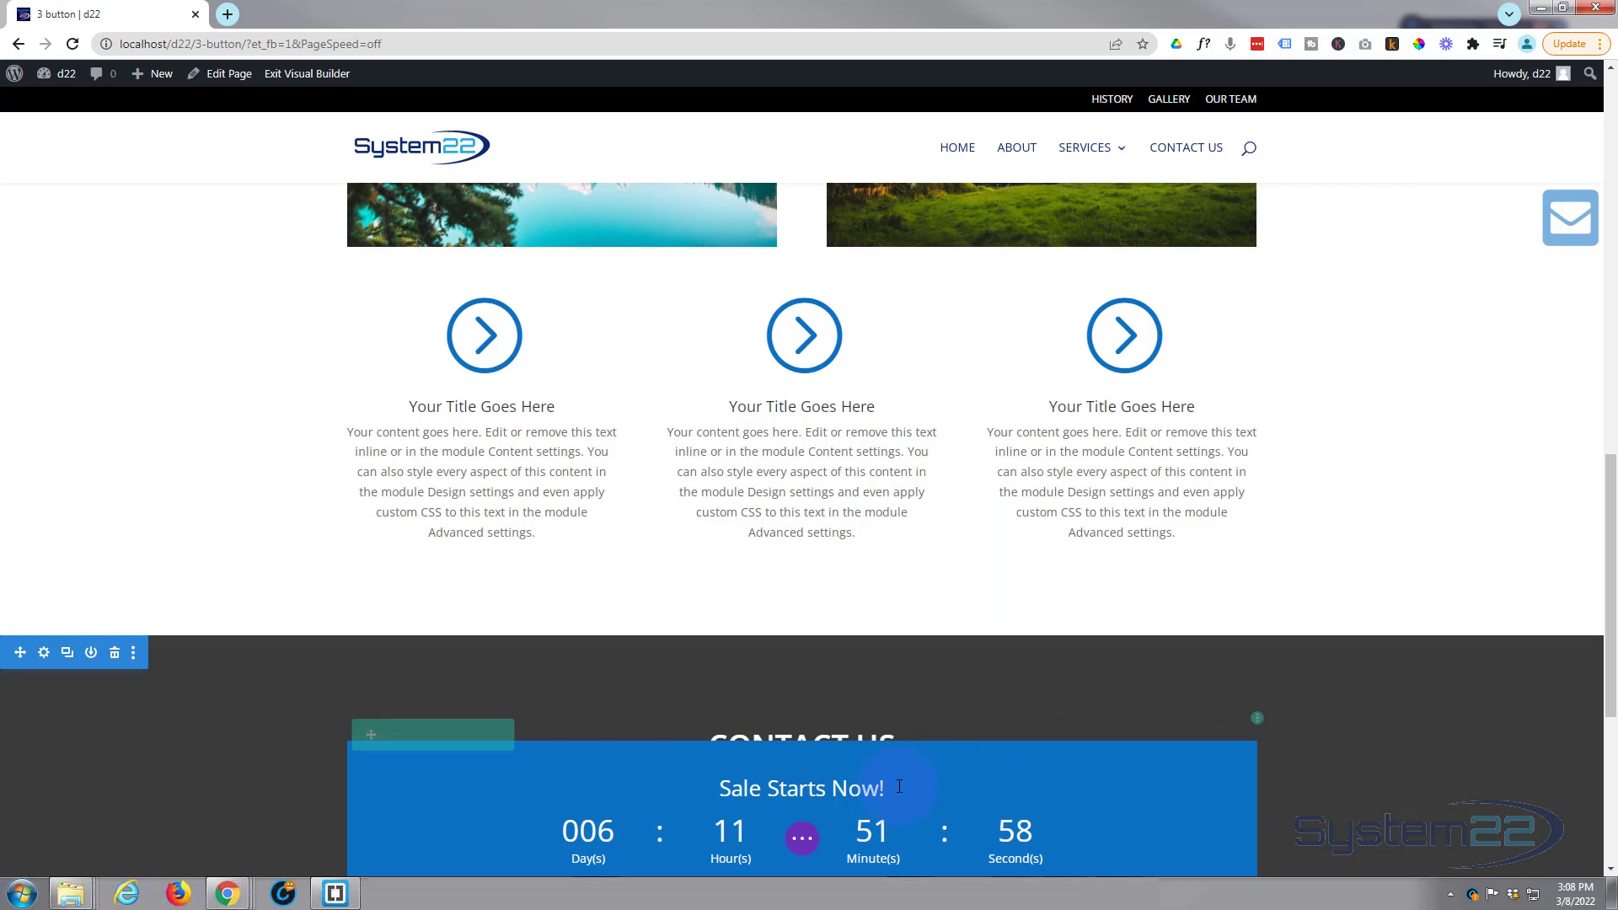
click(803, 839)
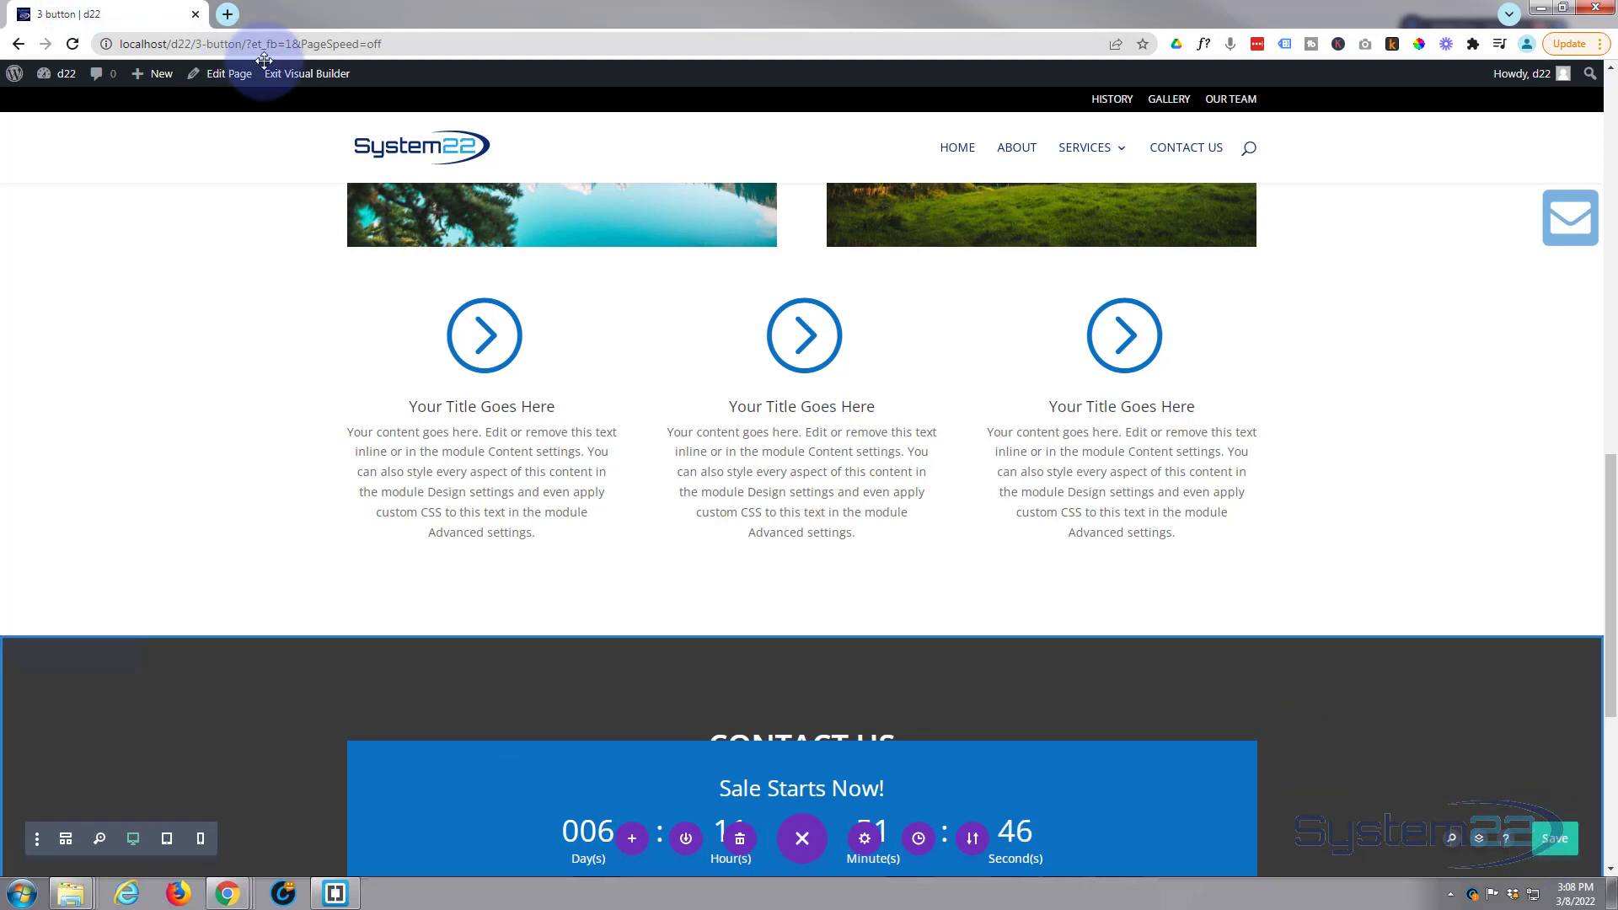
click(301, 76)
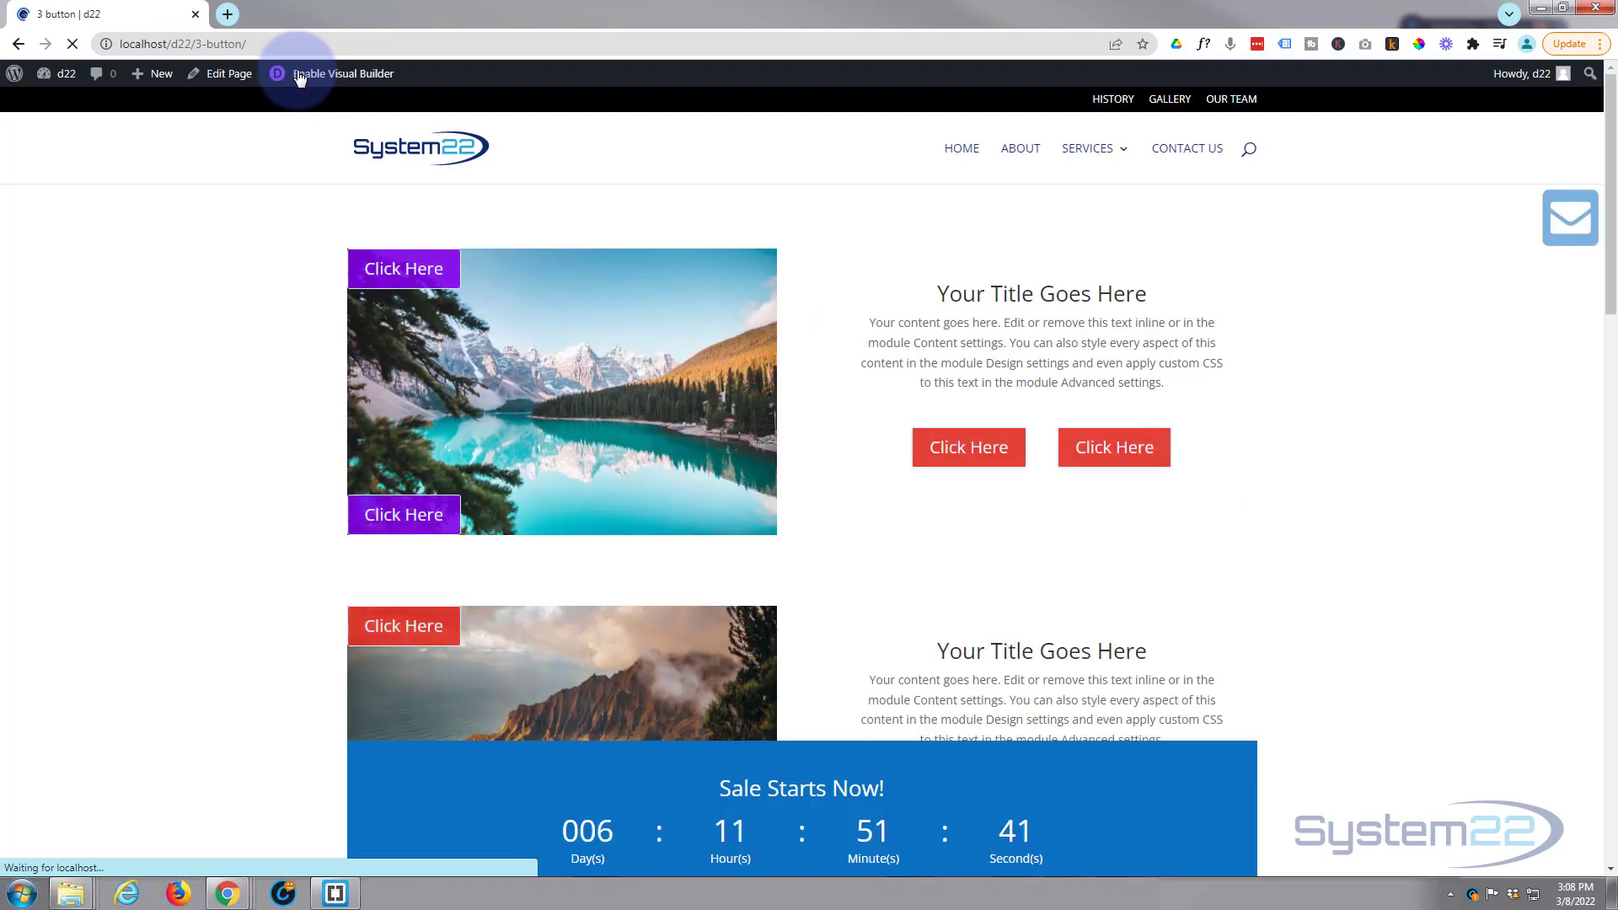
scroll(160, 370, down, 3)
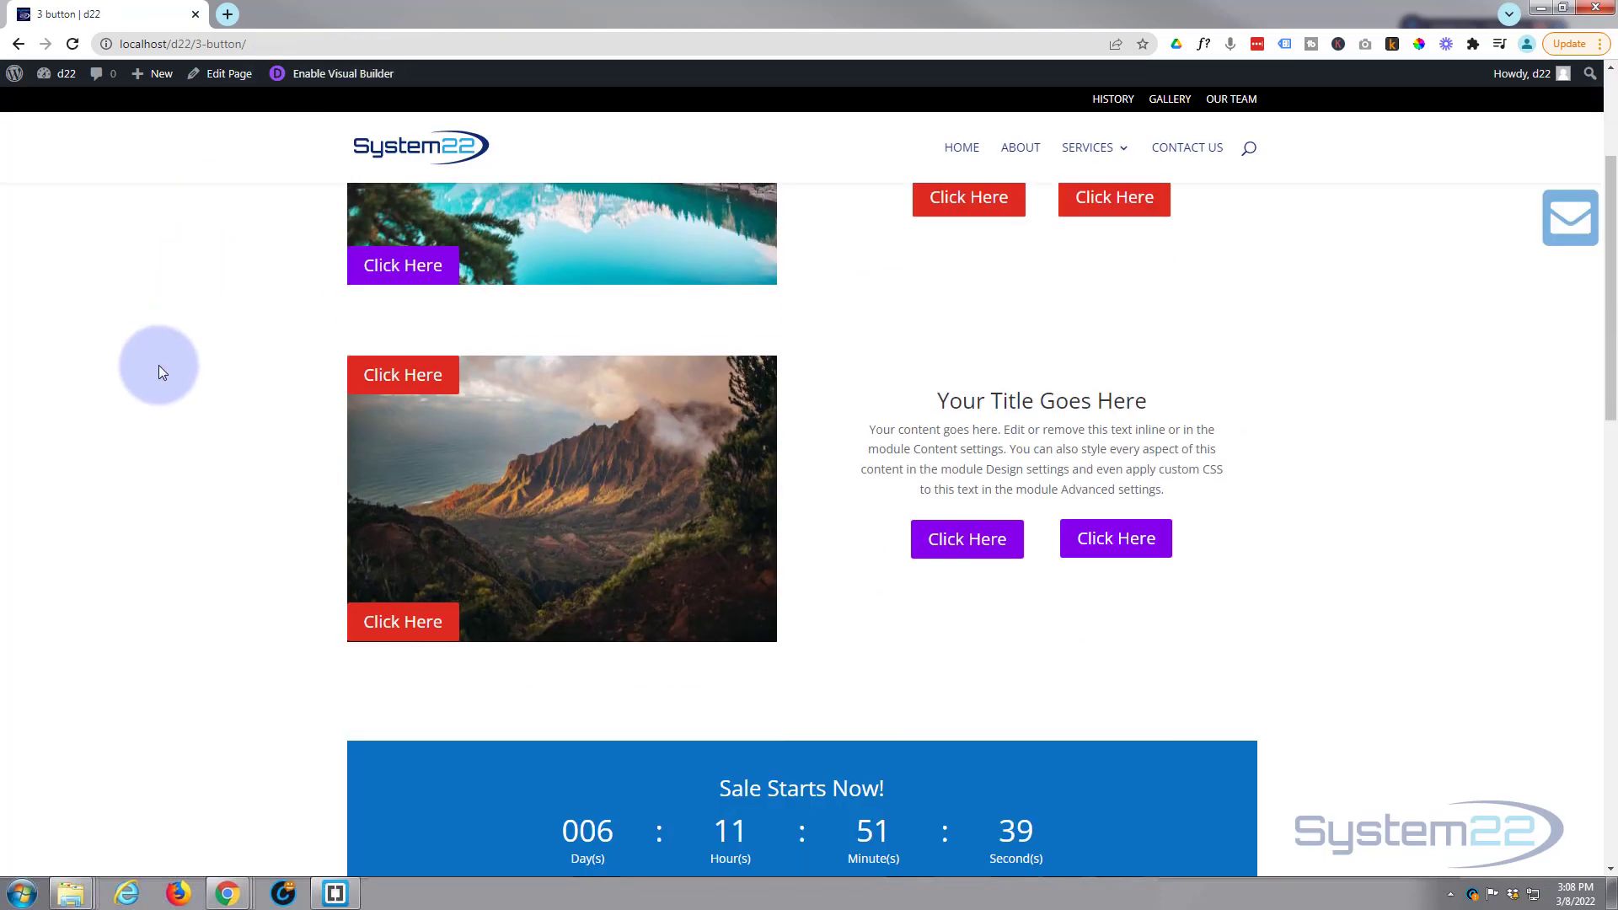
scroll(158, 366, down, 5)
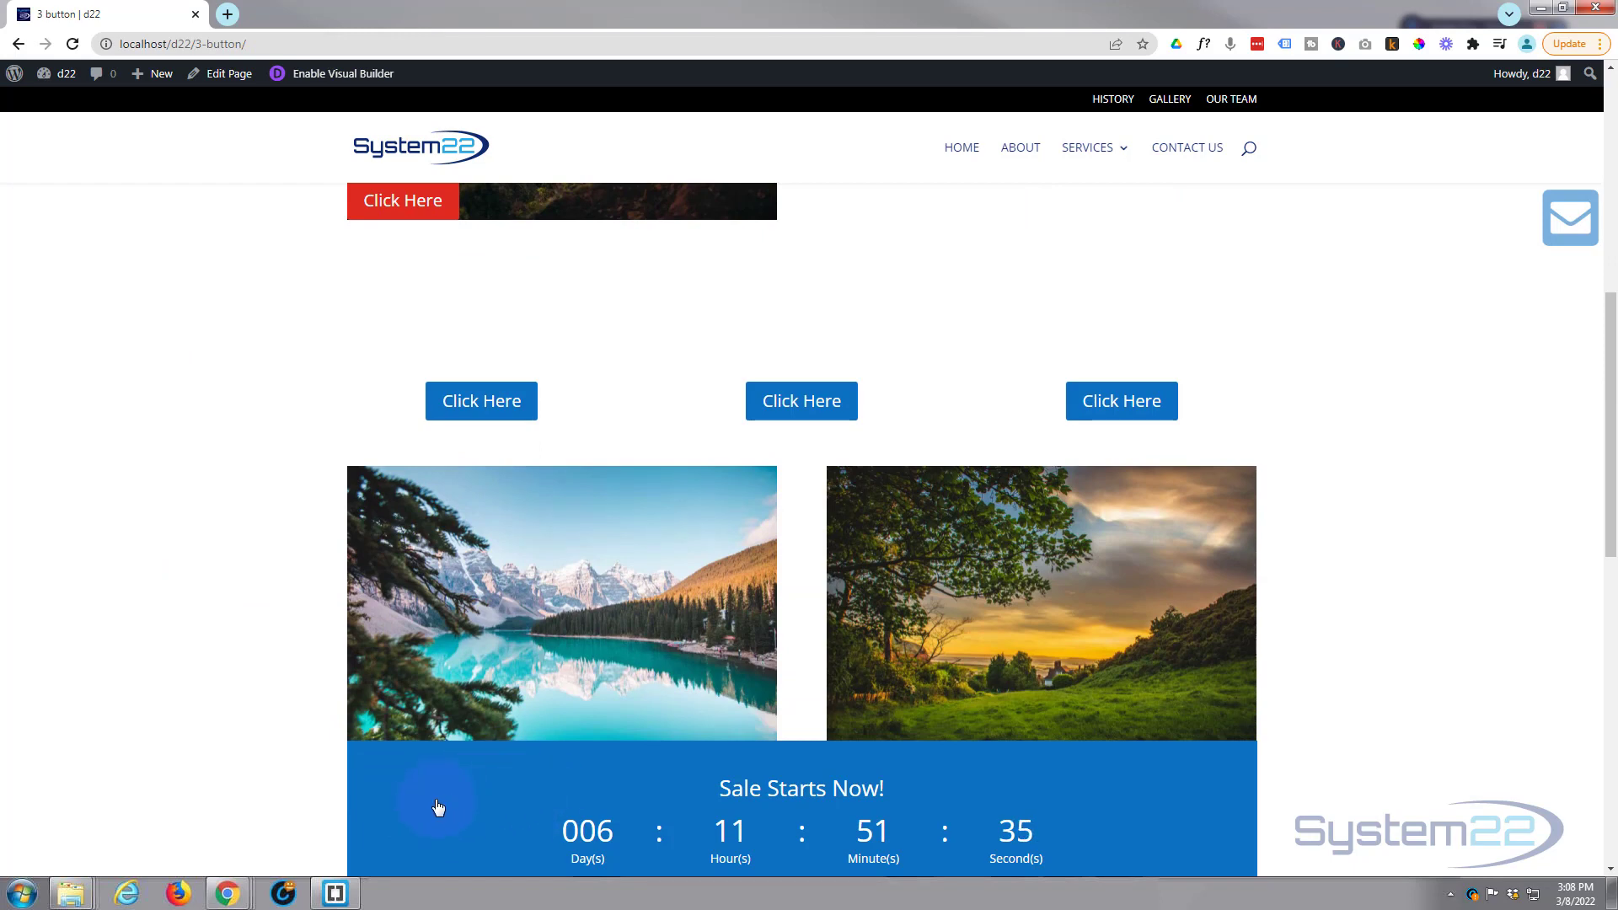
scroll(179, 633, up, 6)
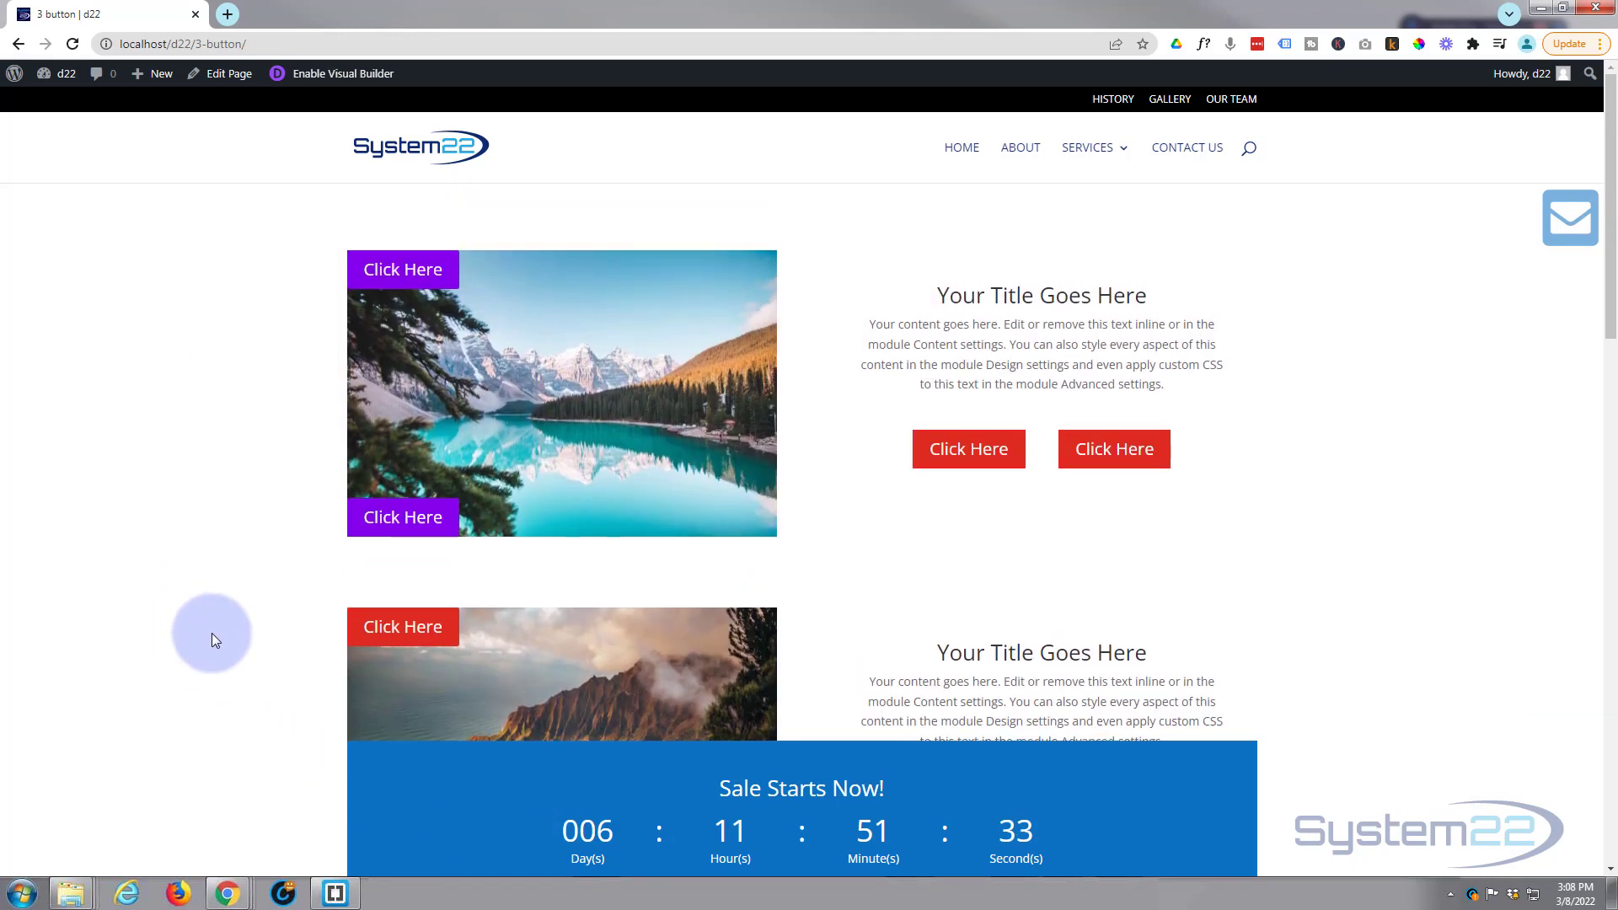
click(1577, 220)
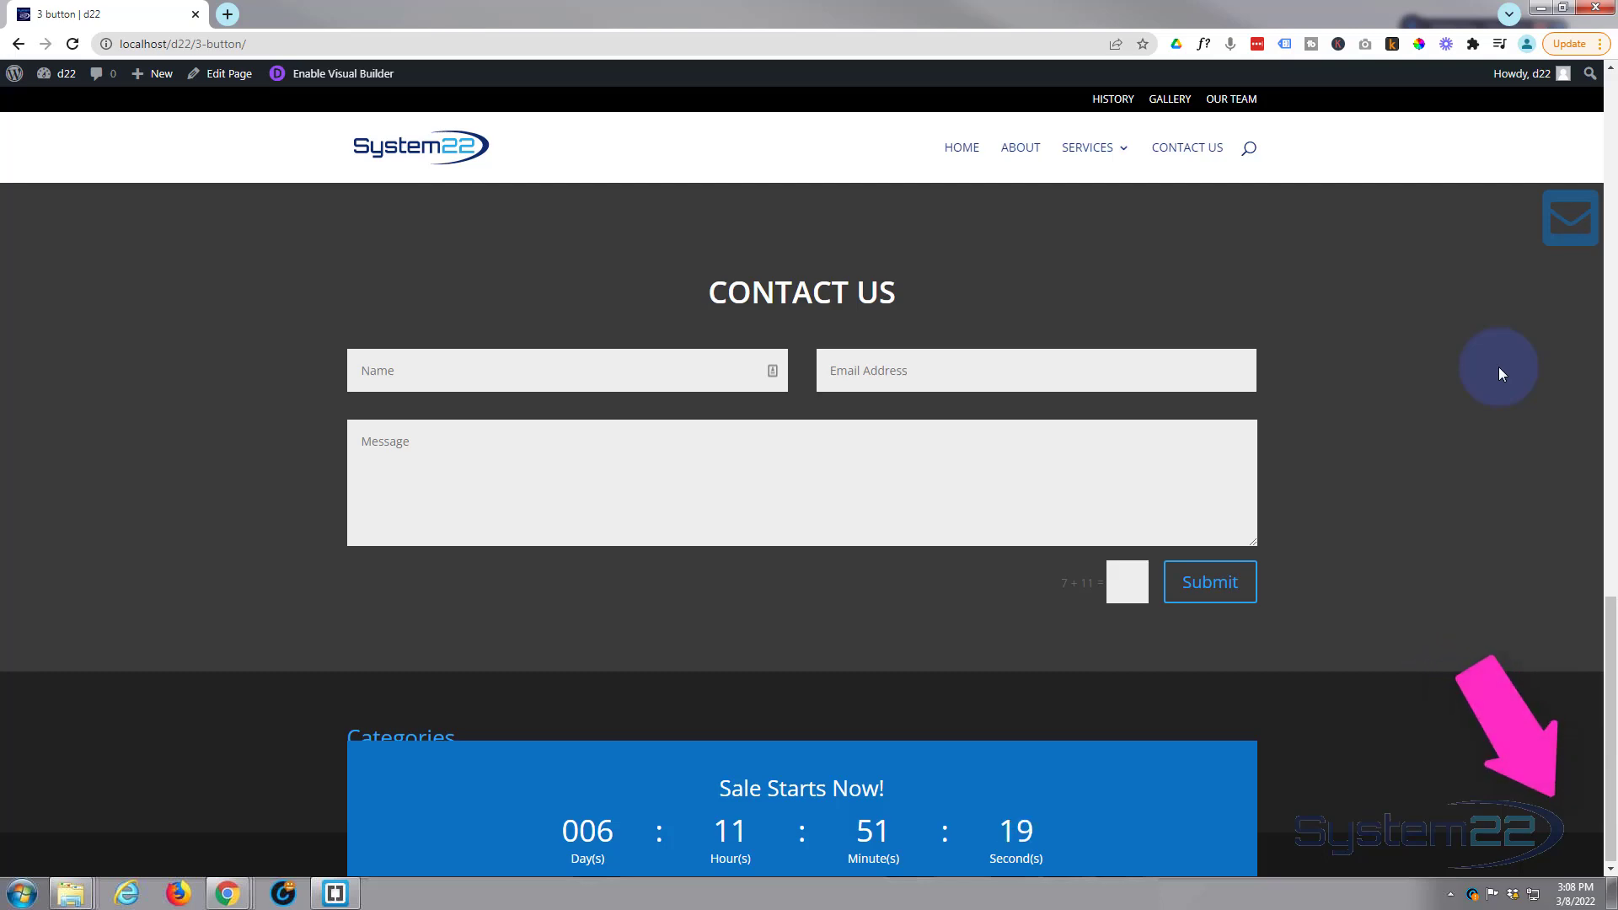
scroll(1398, 448, up, 8)
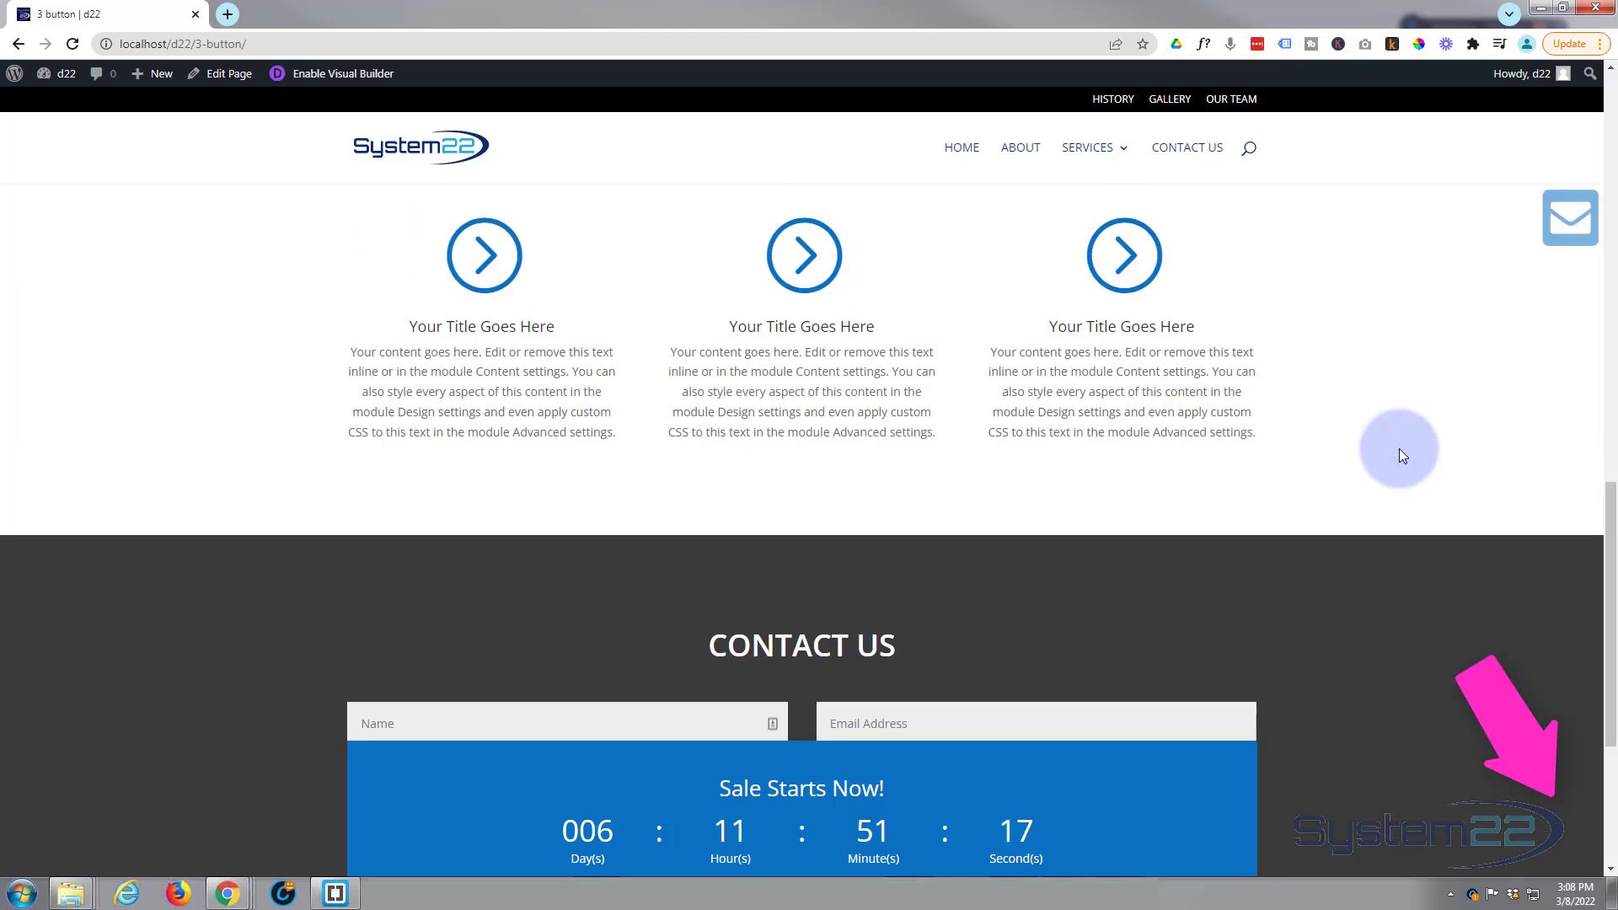
scroll(1397, 448, up, 10)
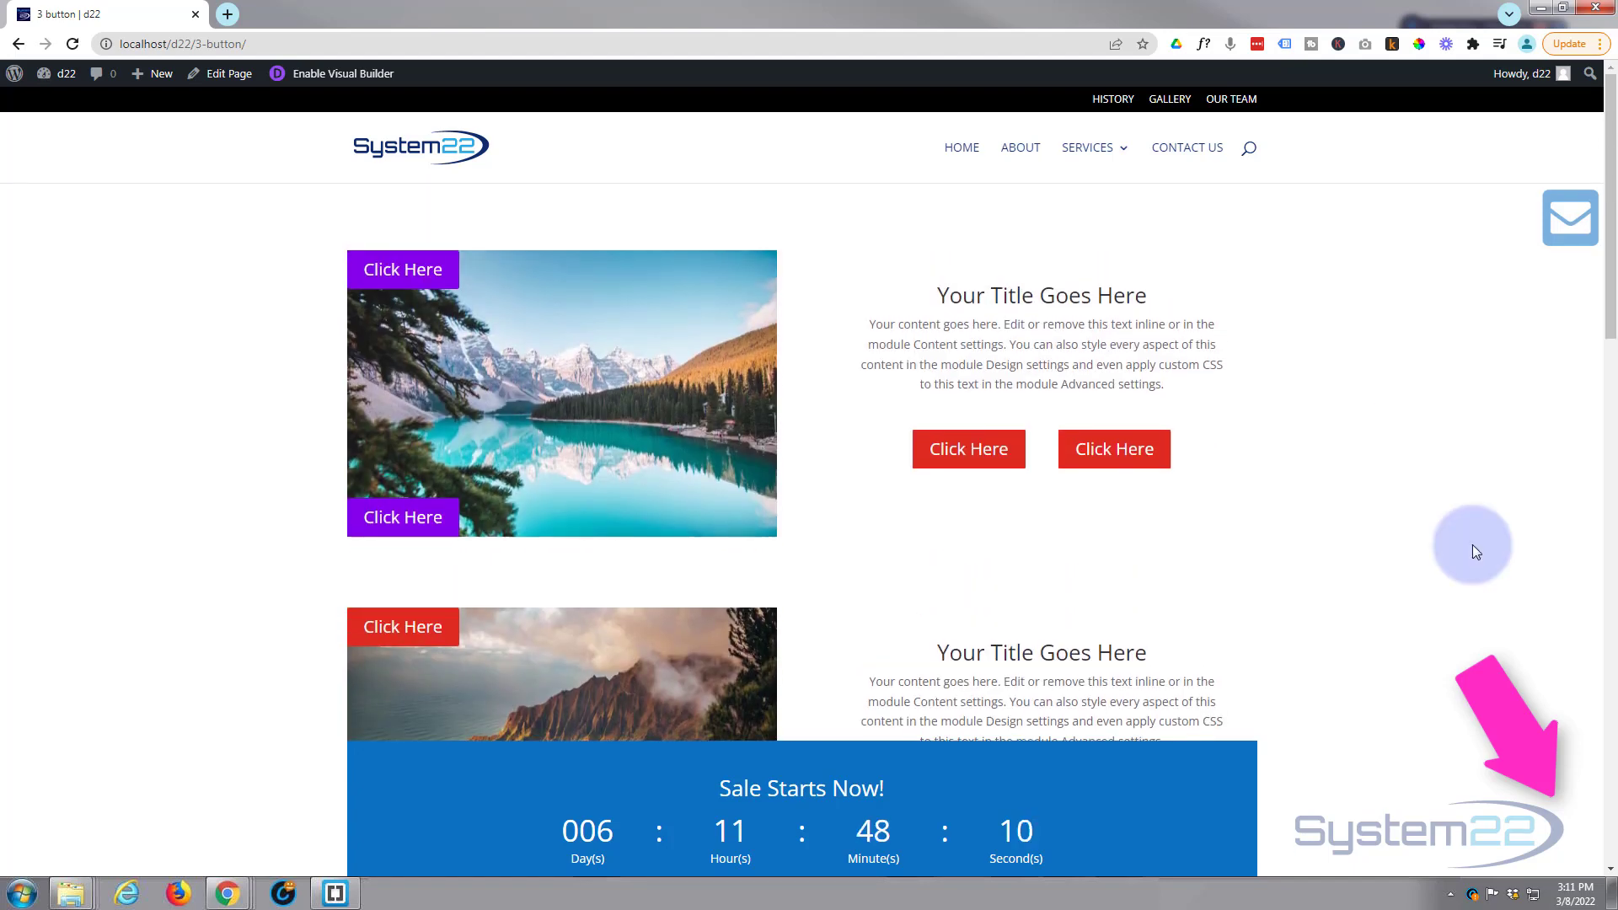
scroll(1472, 546, down, 6)
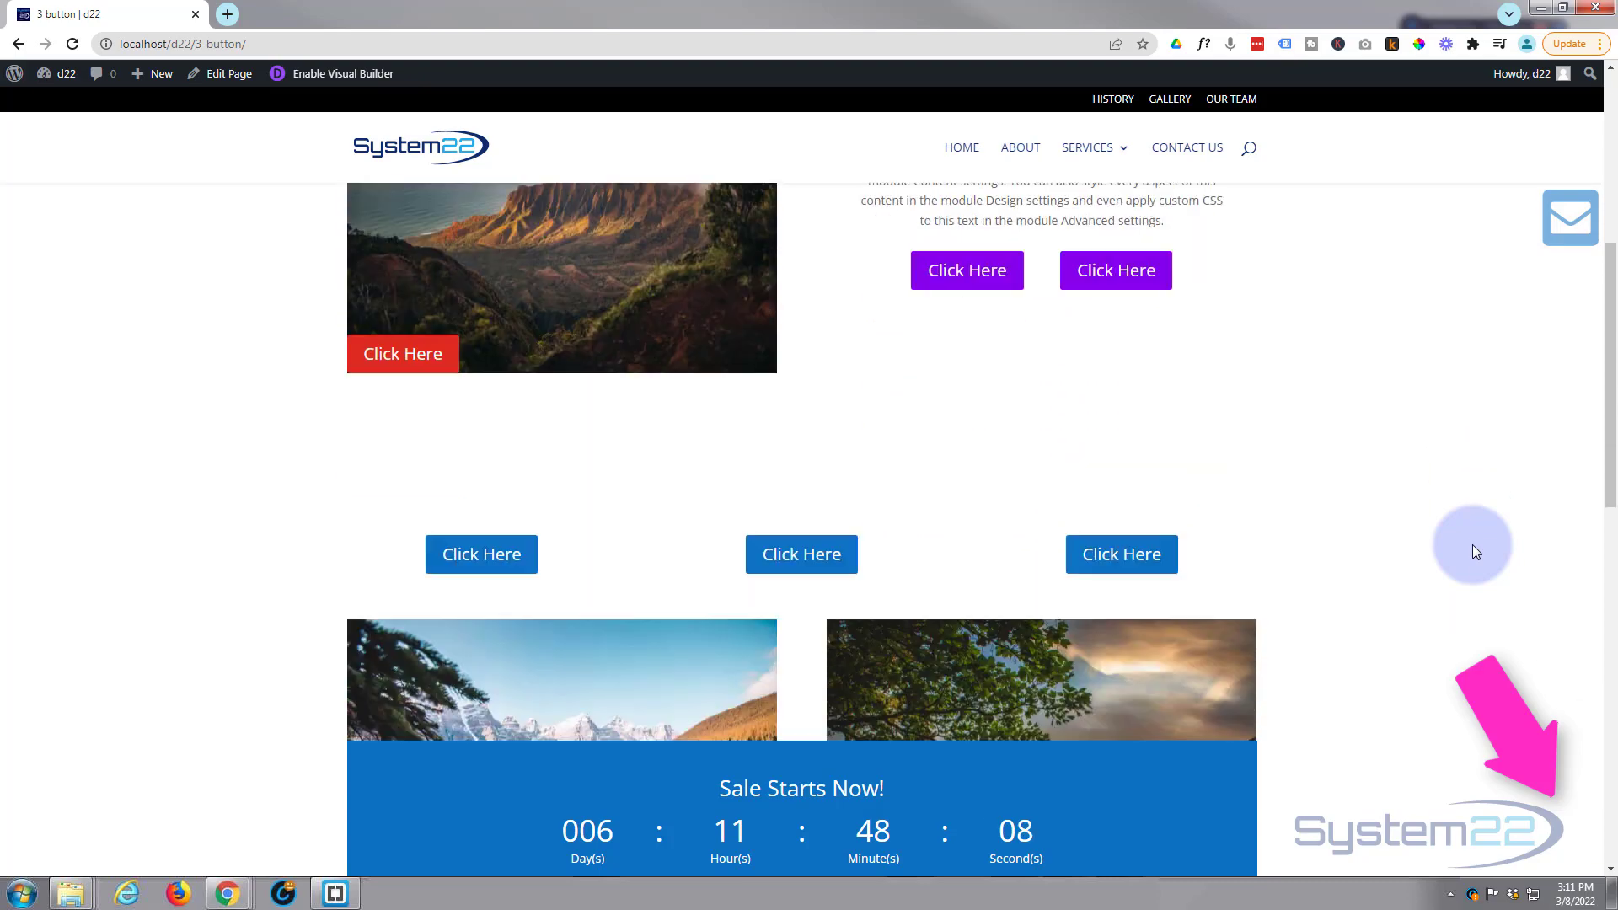
scroll(1472, 544, down, 9)
scroll(1473, 545, up, 1)
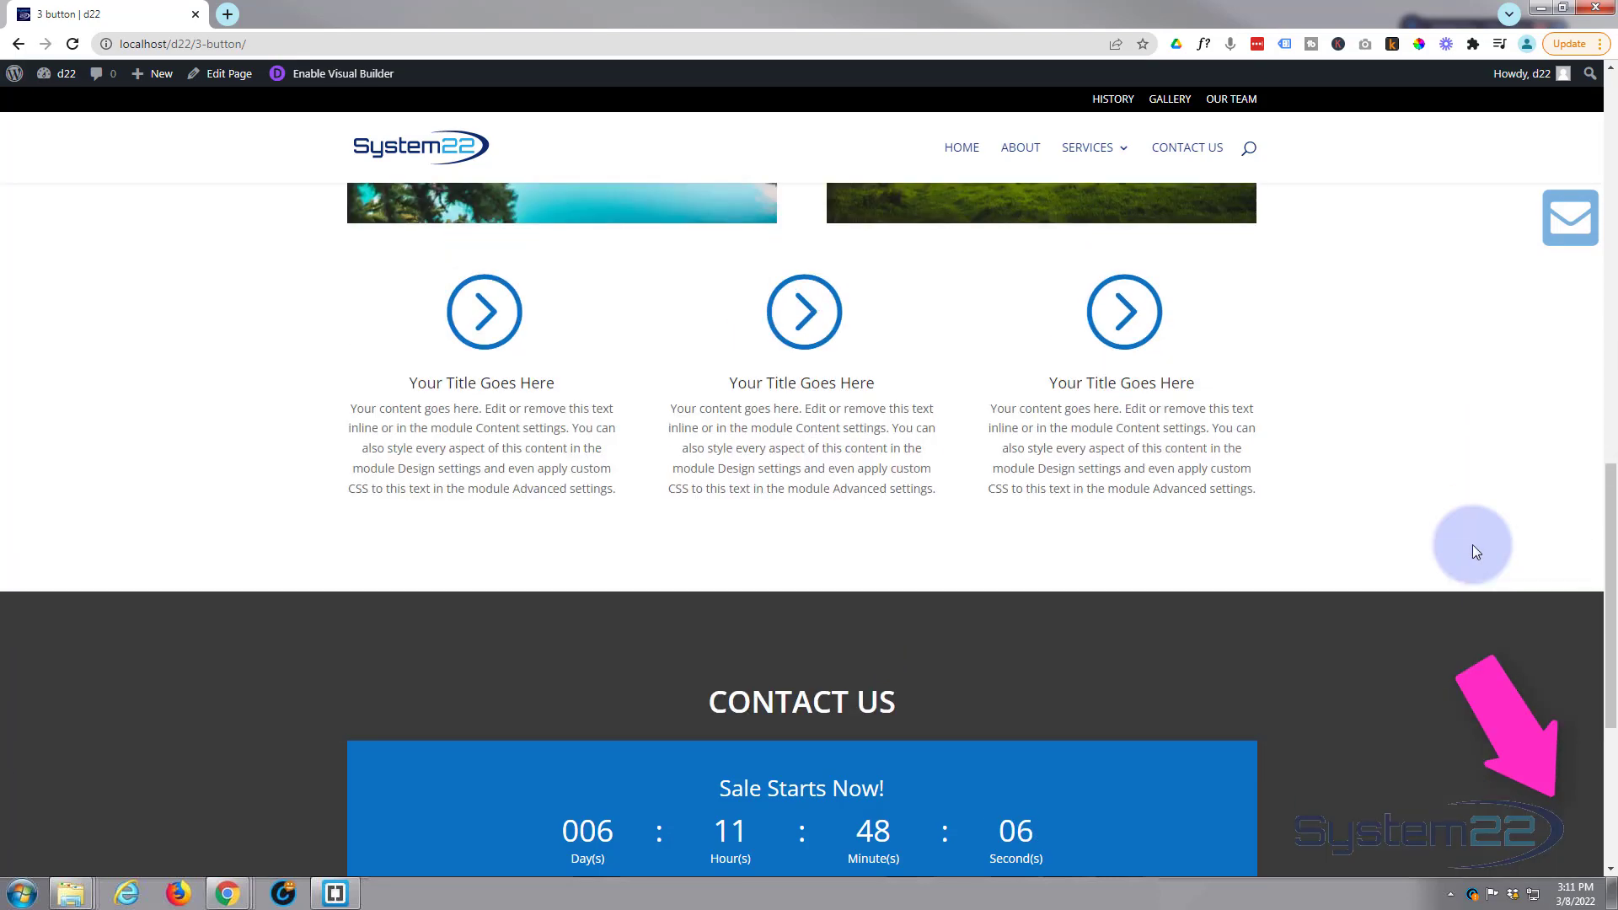
scroll(1472, 544, up, 15)
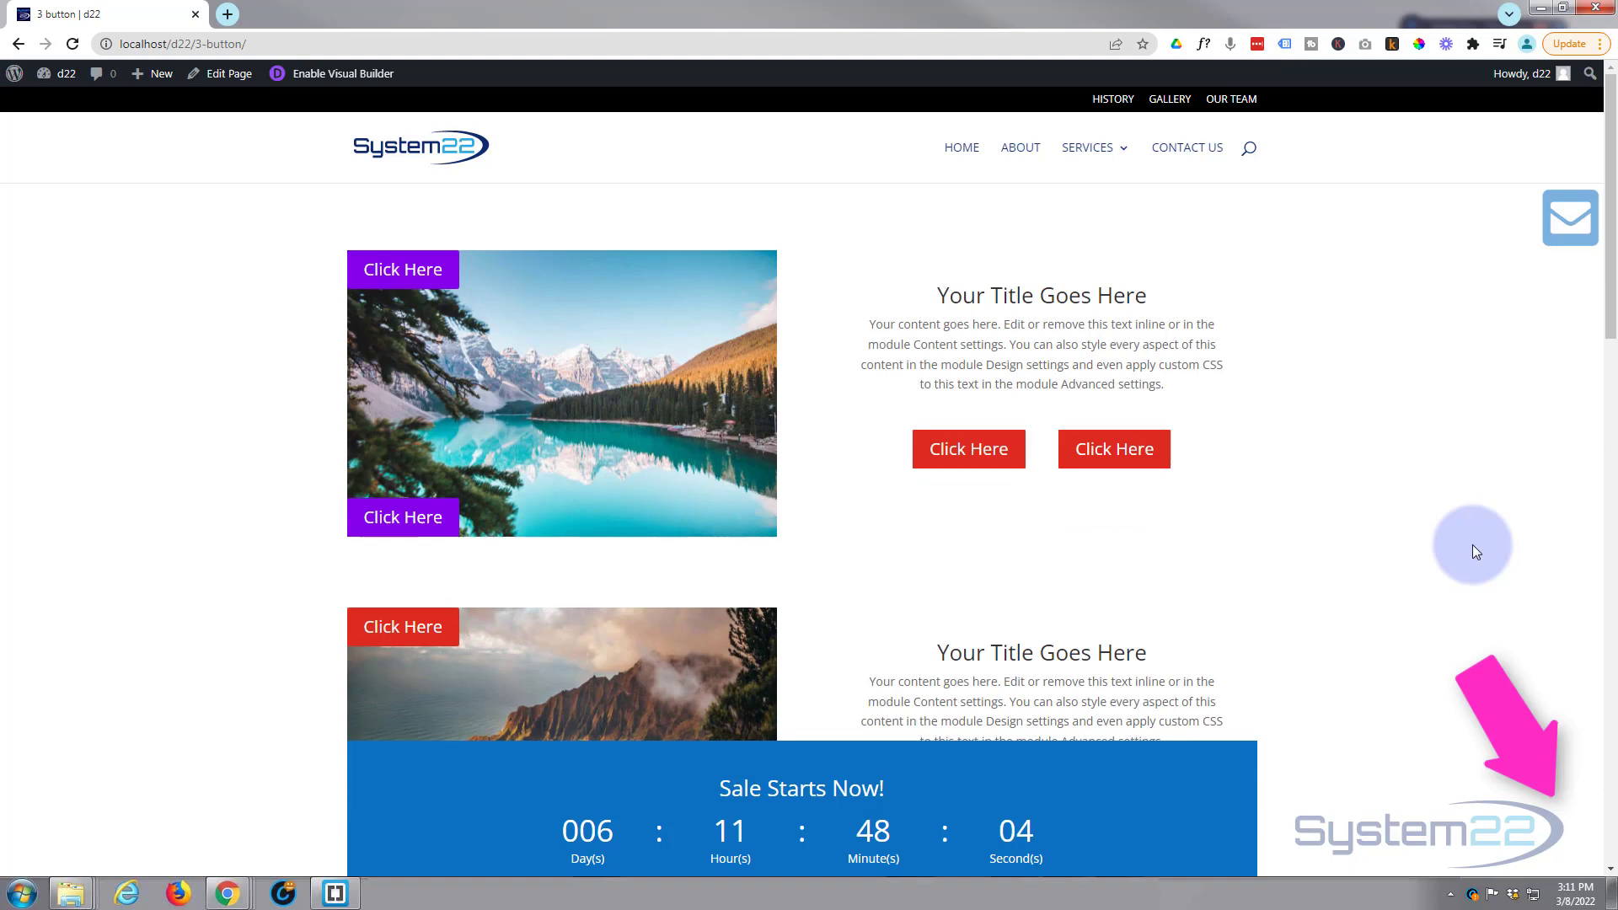
click(1572, 221)
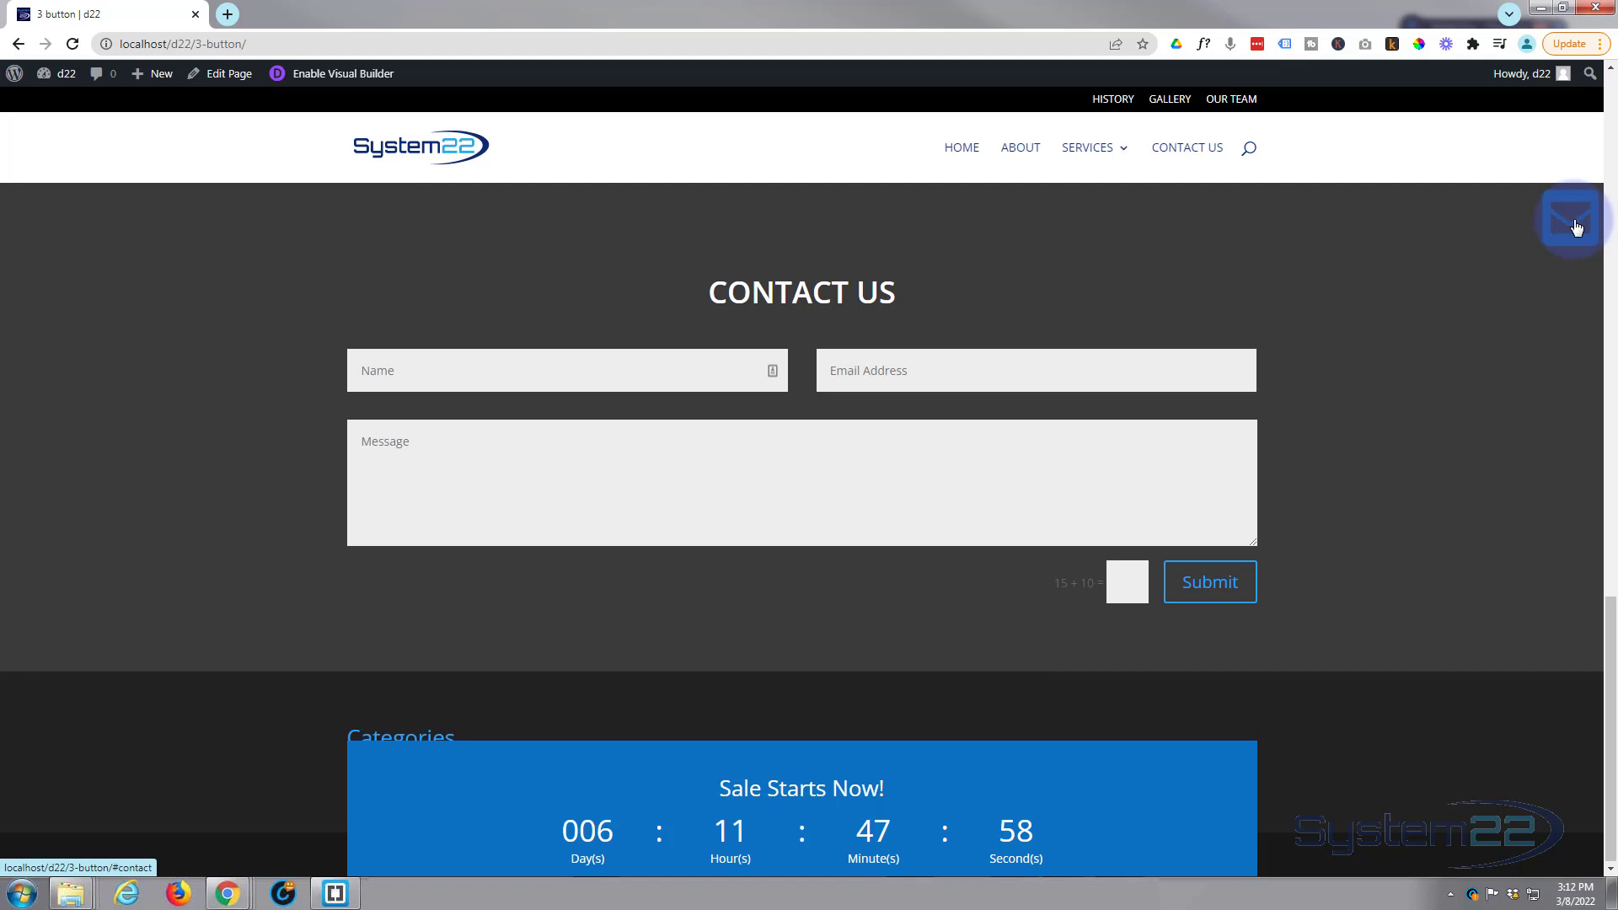
scroll(1465, 410, up, 6)
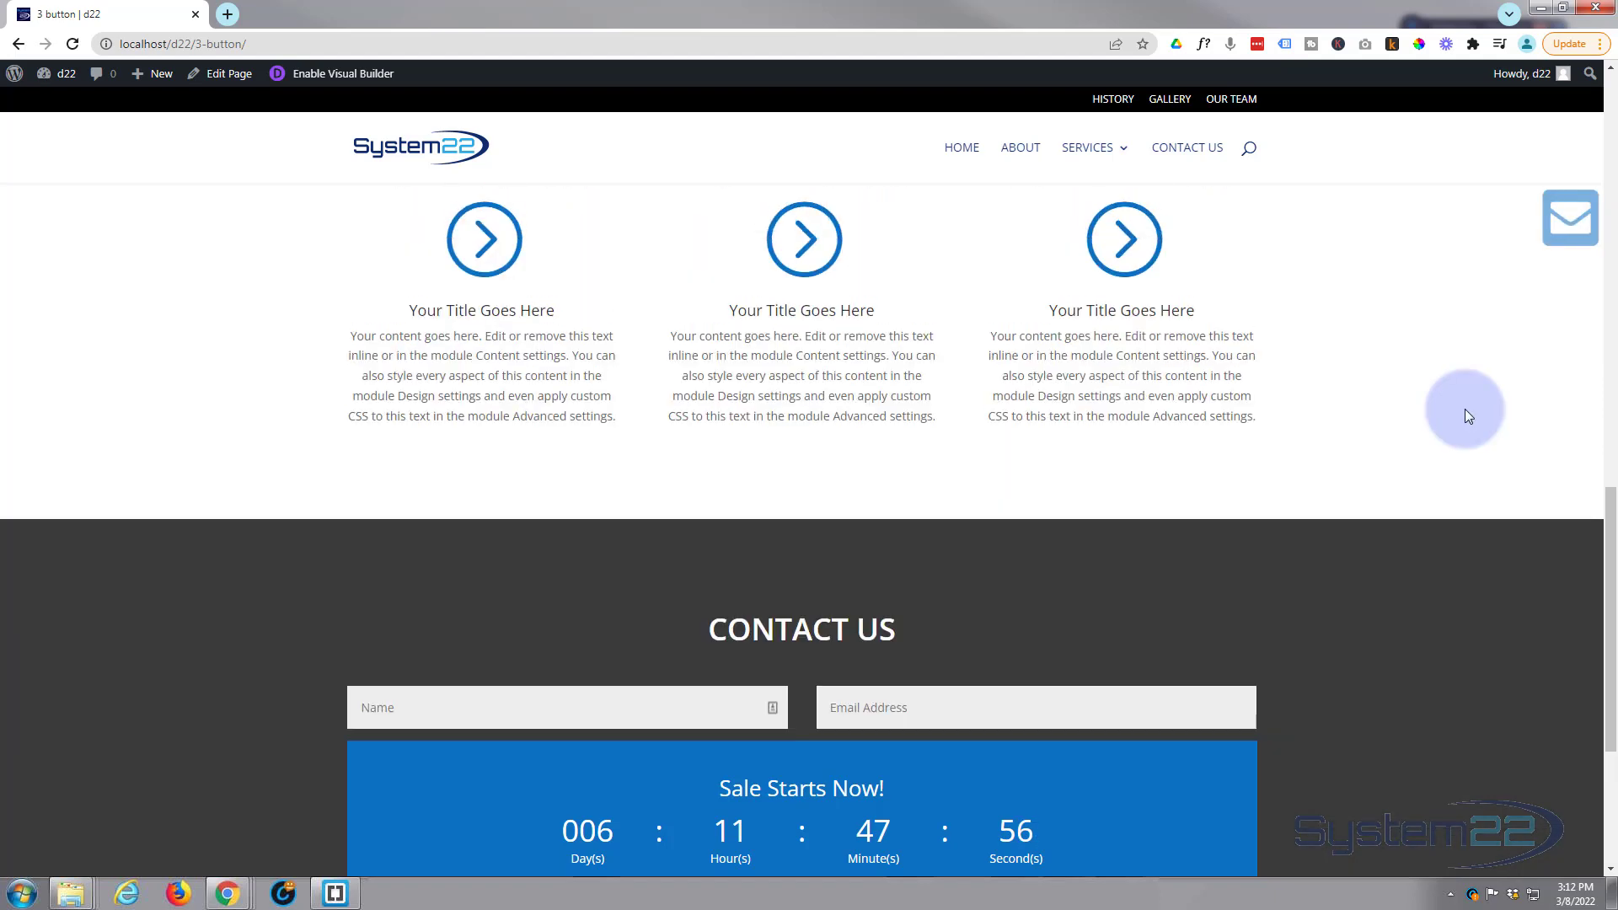
scroll(1464, 406, up, 10)
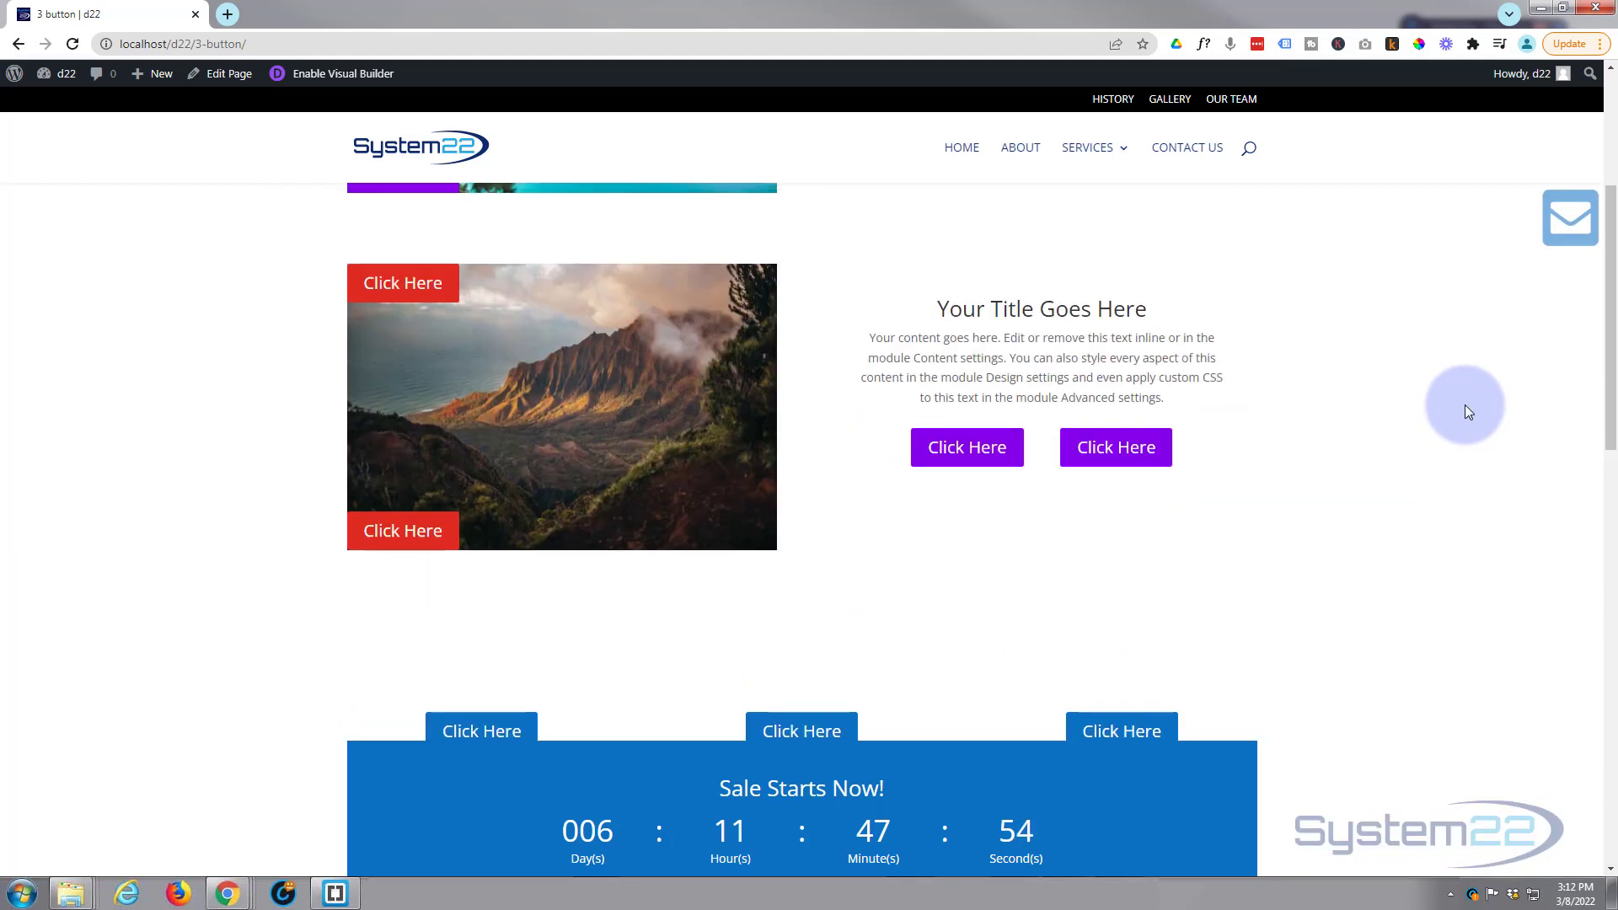